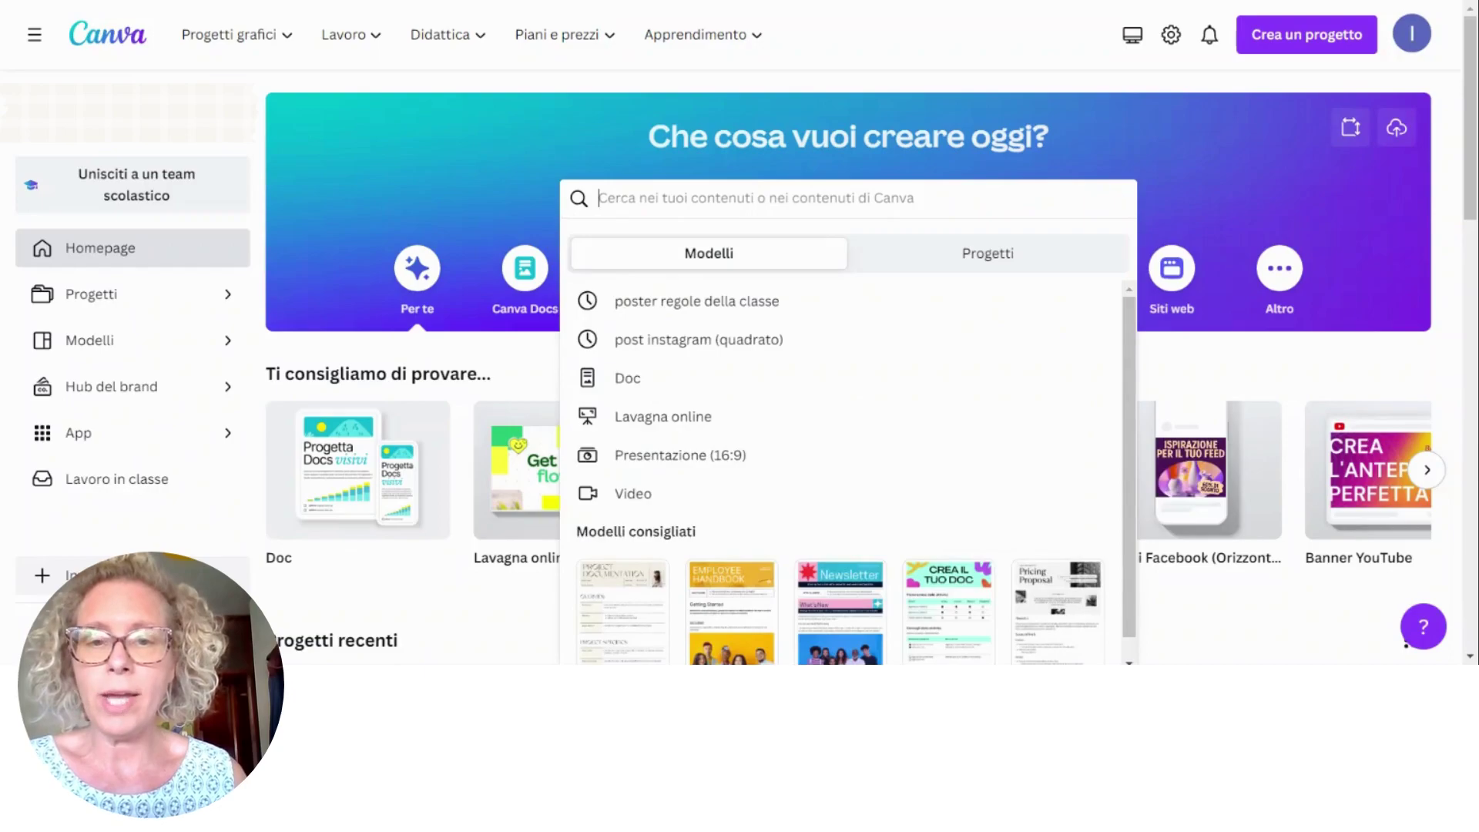
- Search the templates for "poster regole della classe" and browse the poster designs for ideas
click(657, 302)
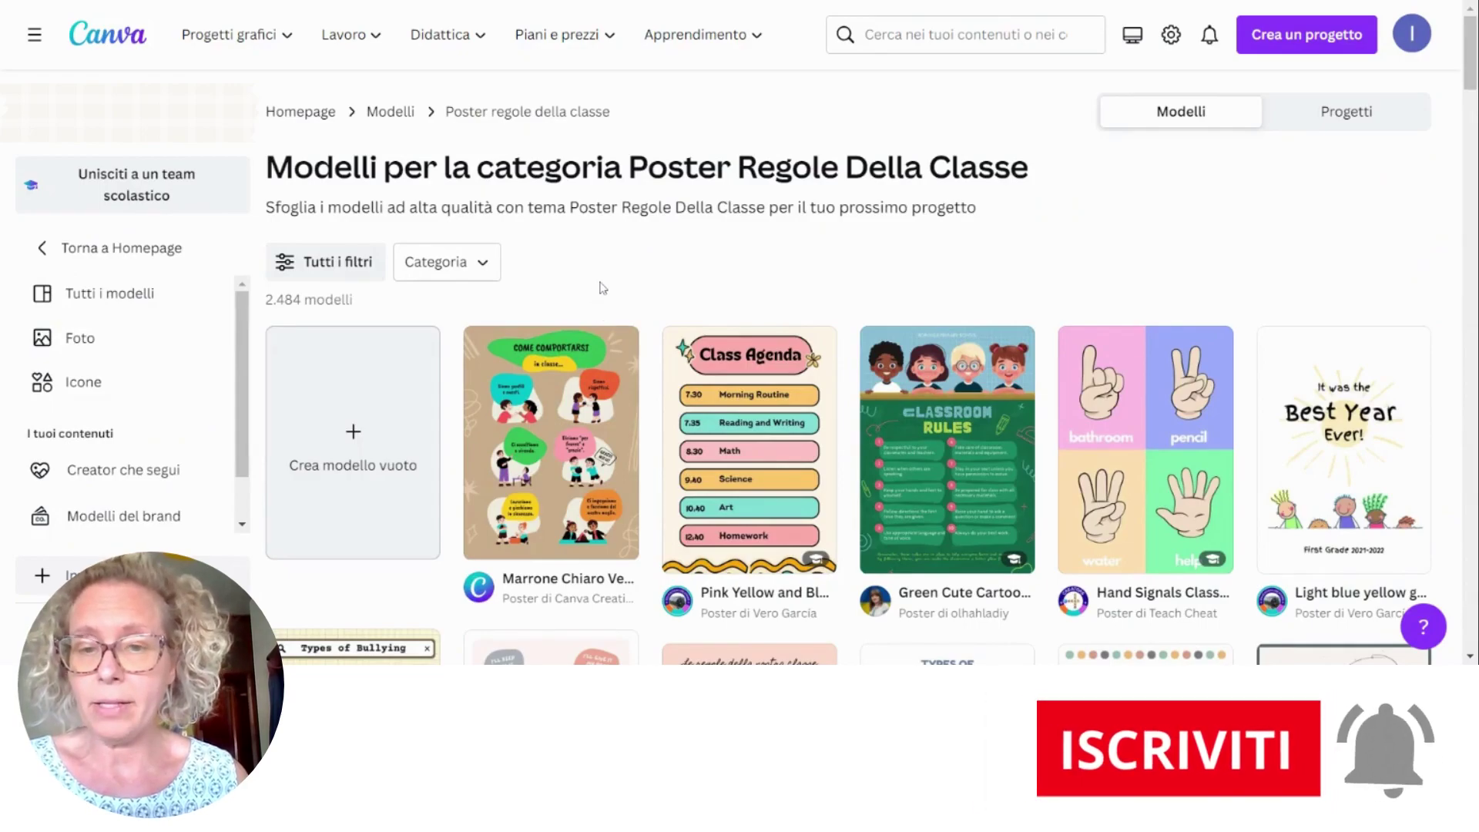
scroll(601, 300, down, 3)
scroll(601, 287, down, 7)
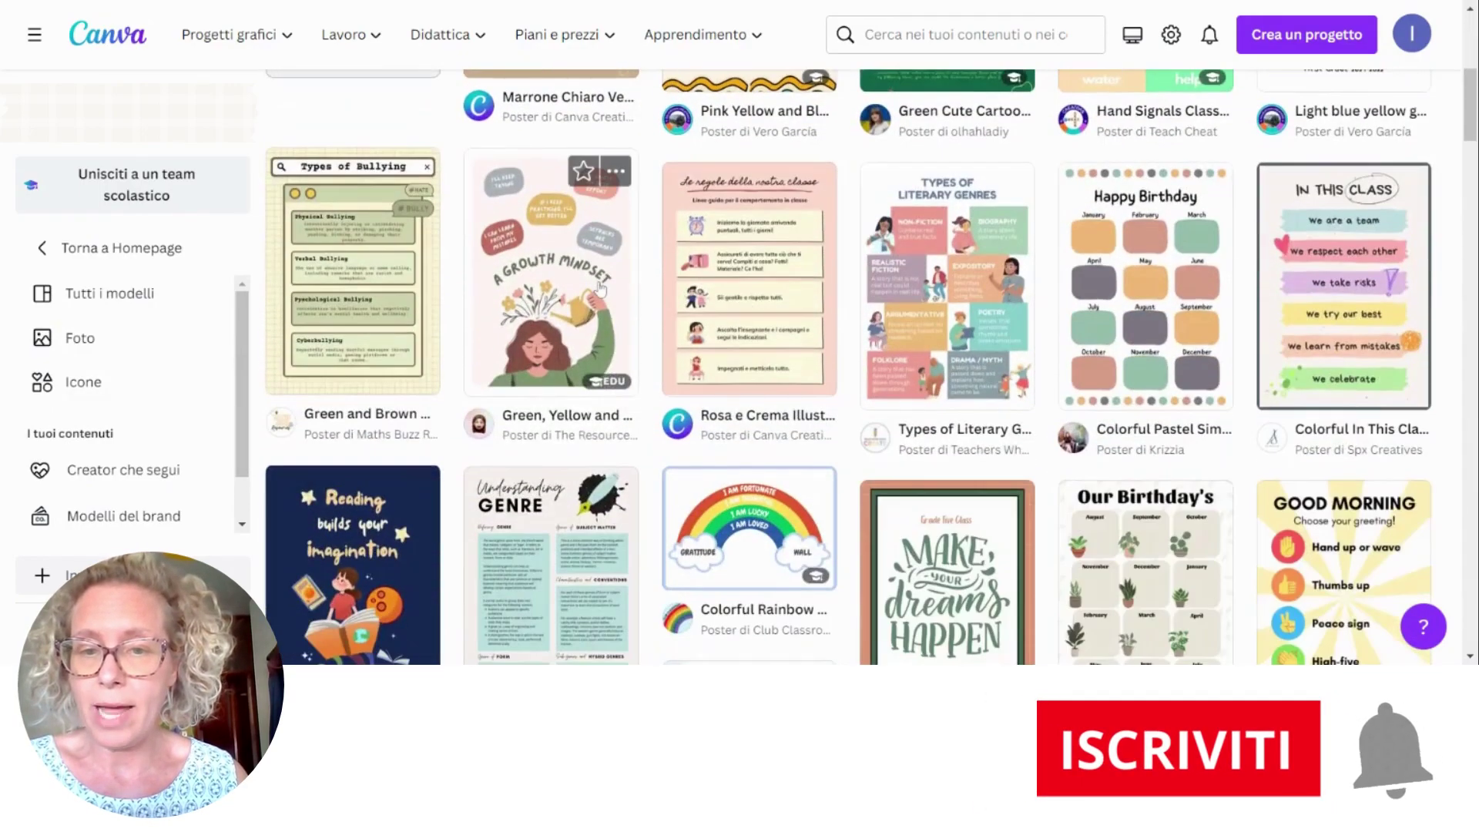
scroll(601, 287, down, 5)
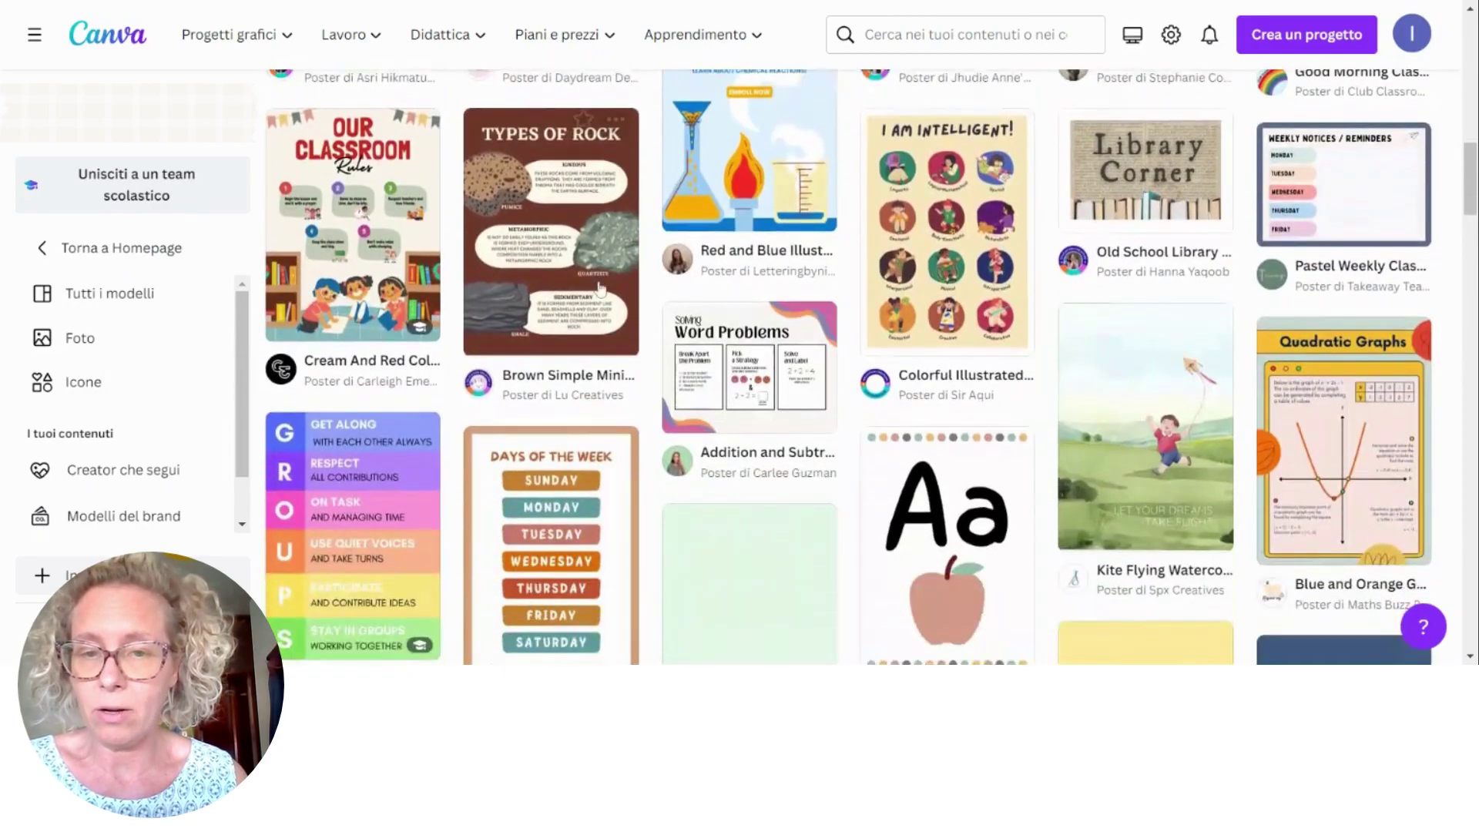
scroll(602, 352, up, 7)
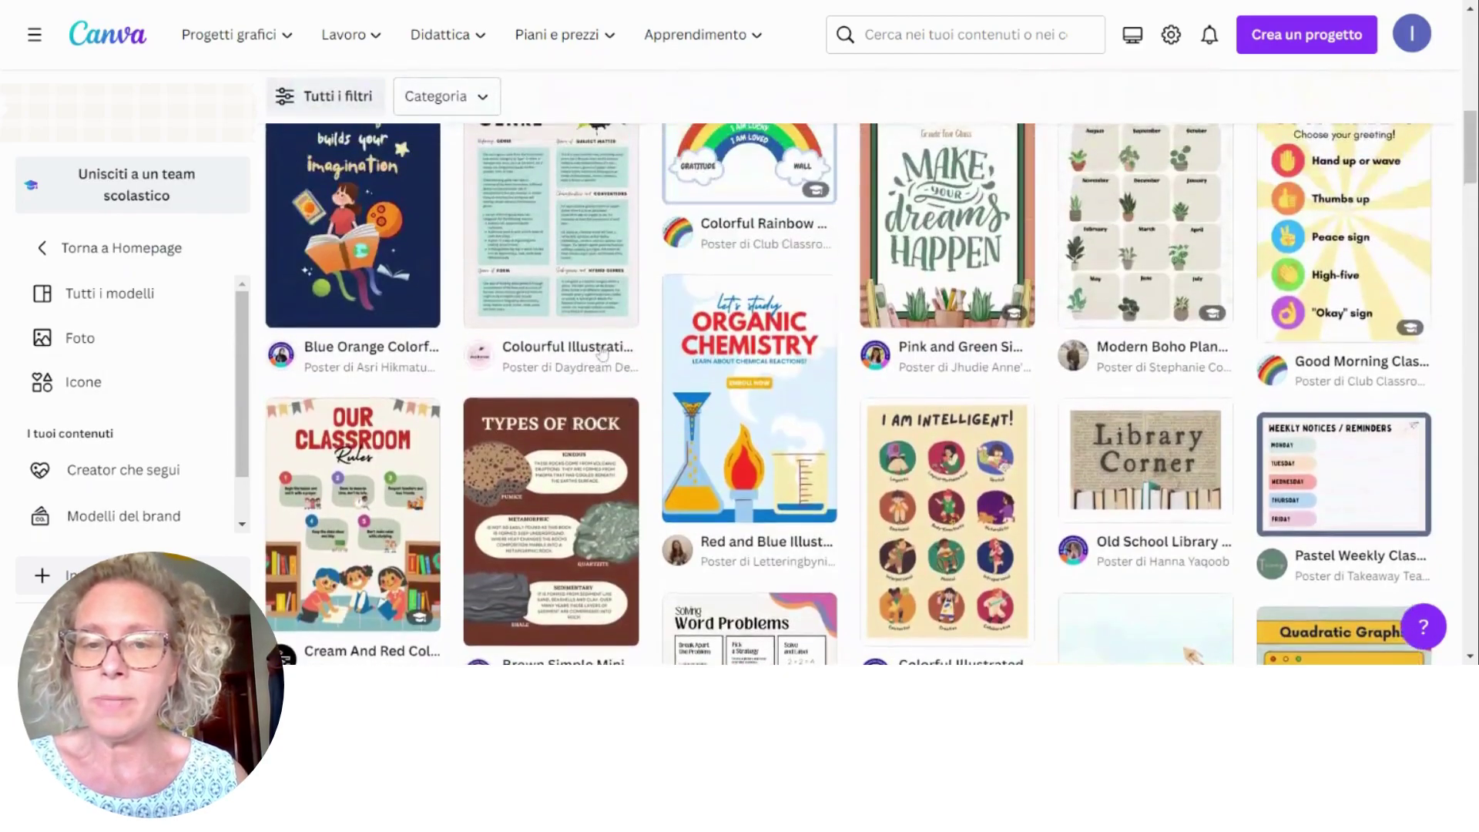
scroll(602, 352, up, 6)
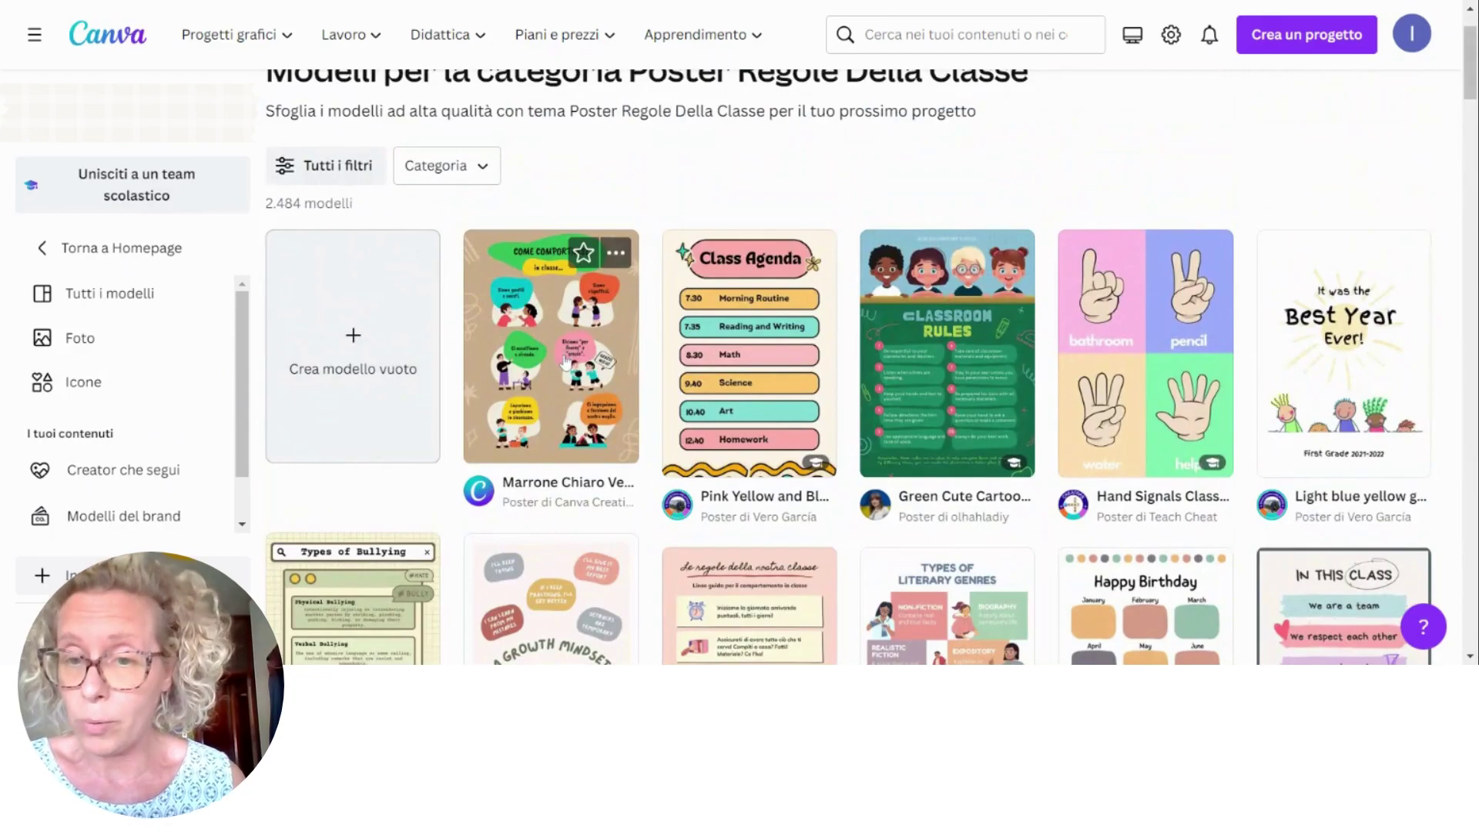
scroll(565, 362, up, 1)
scroll(566, 361, down, 1)
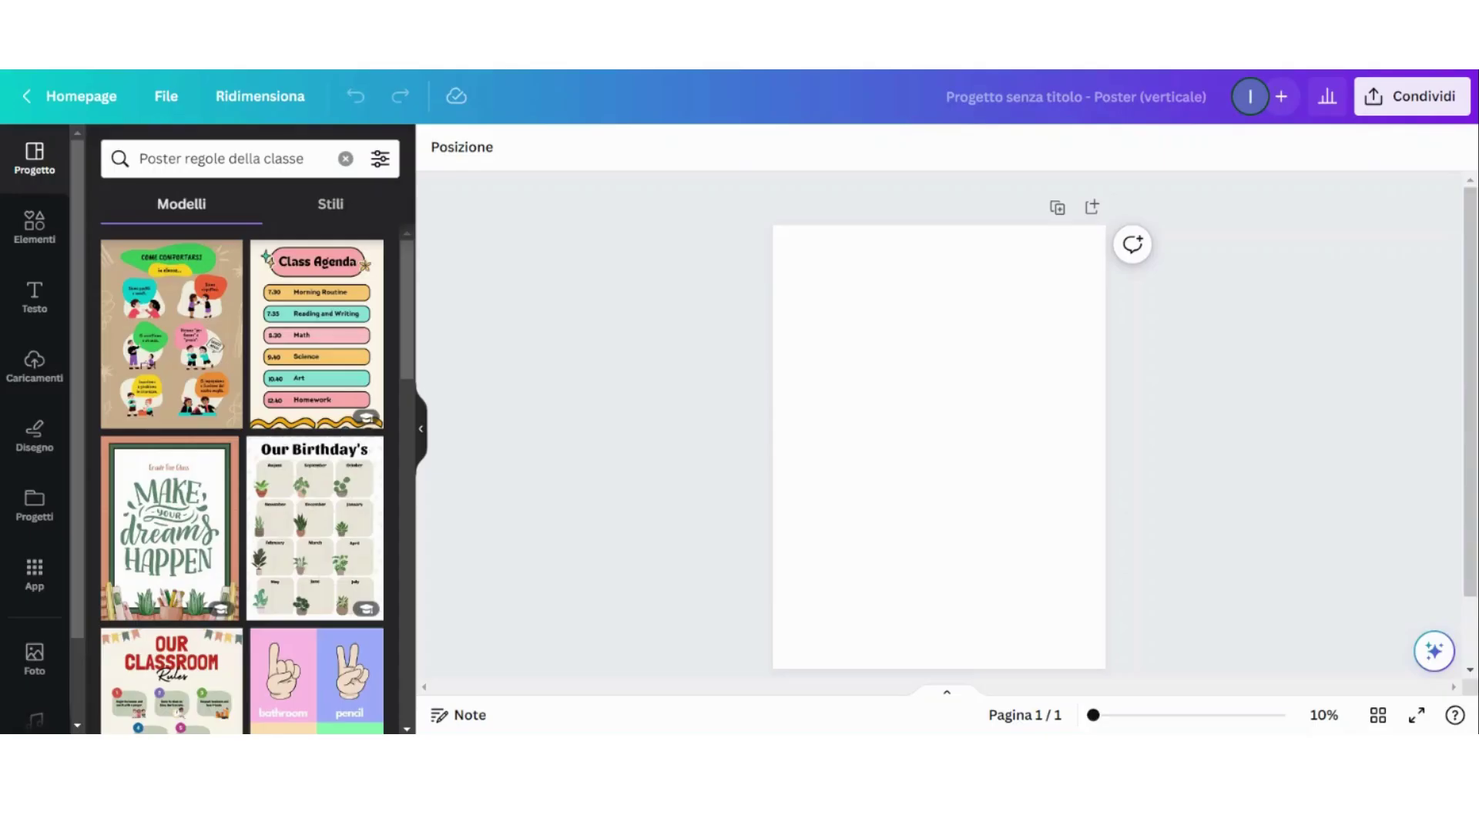
- Set the blank poster's background to the solid yellow from the default colours
click(881, 448)
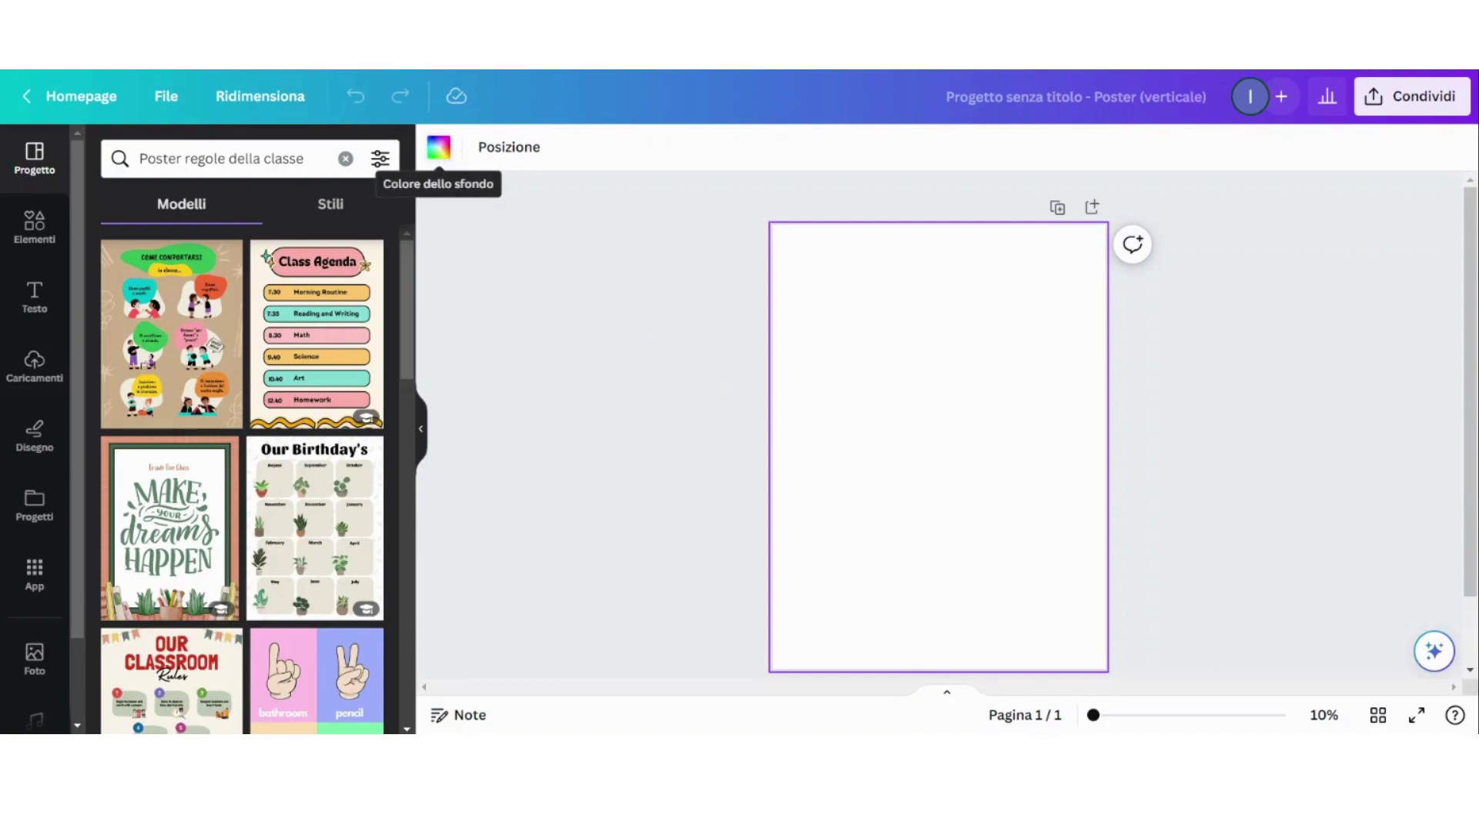
click(441, 158)
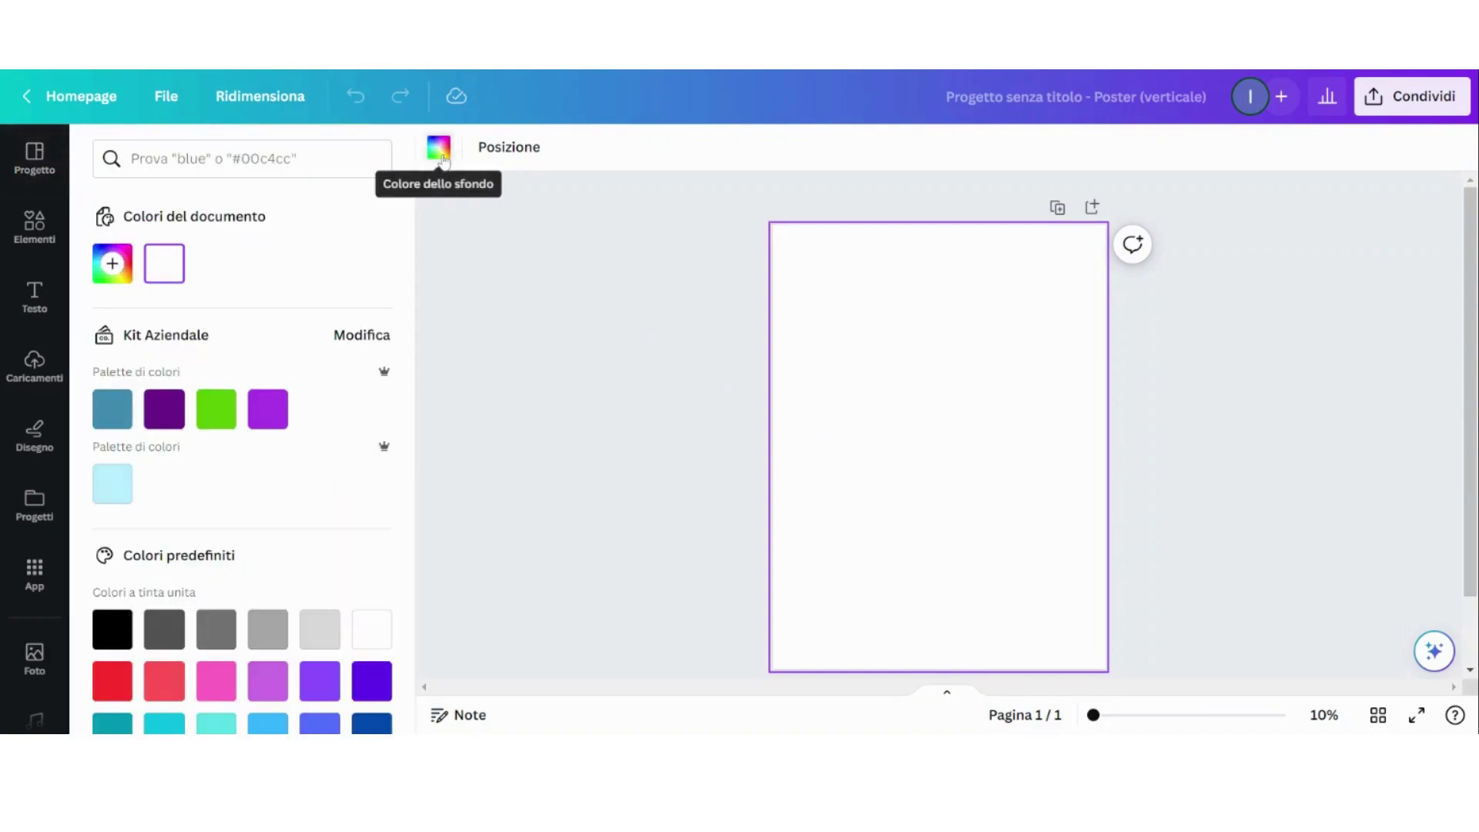
scroll(231, 362, down, 4)
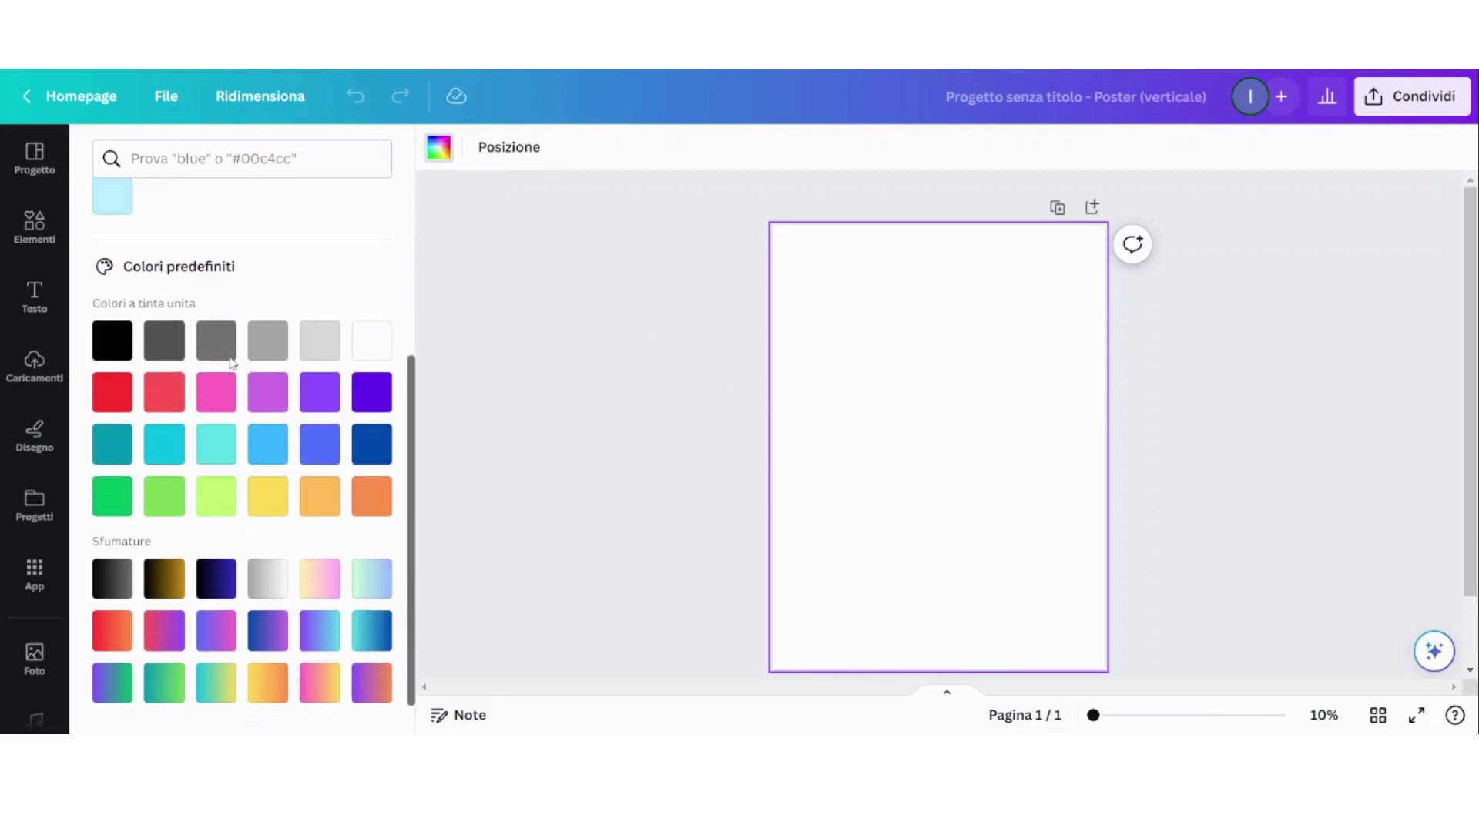
click(266, 507)
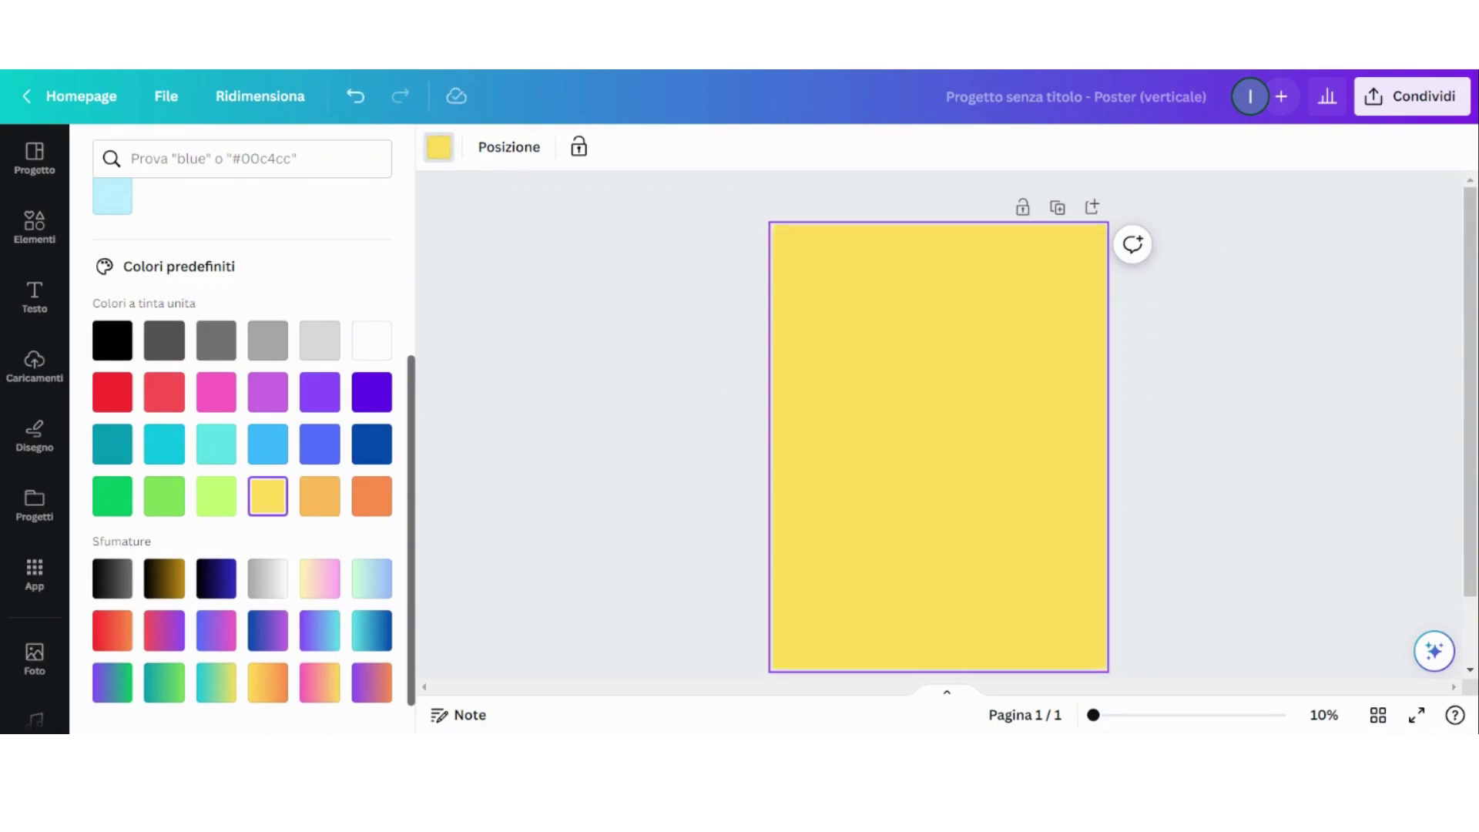
- Undo the poster's yellow background fill and redo it
click(537, 420)
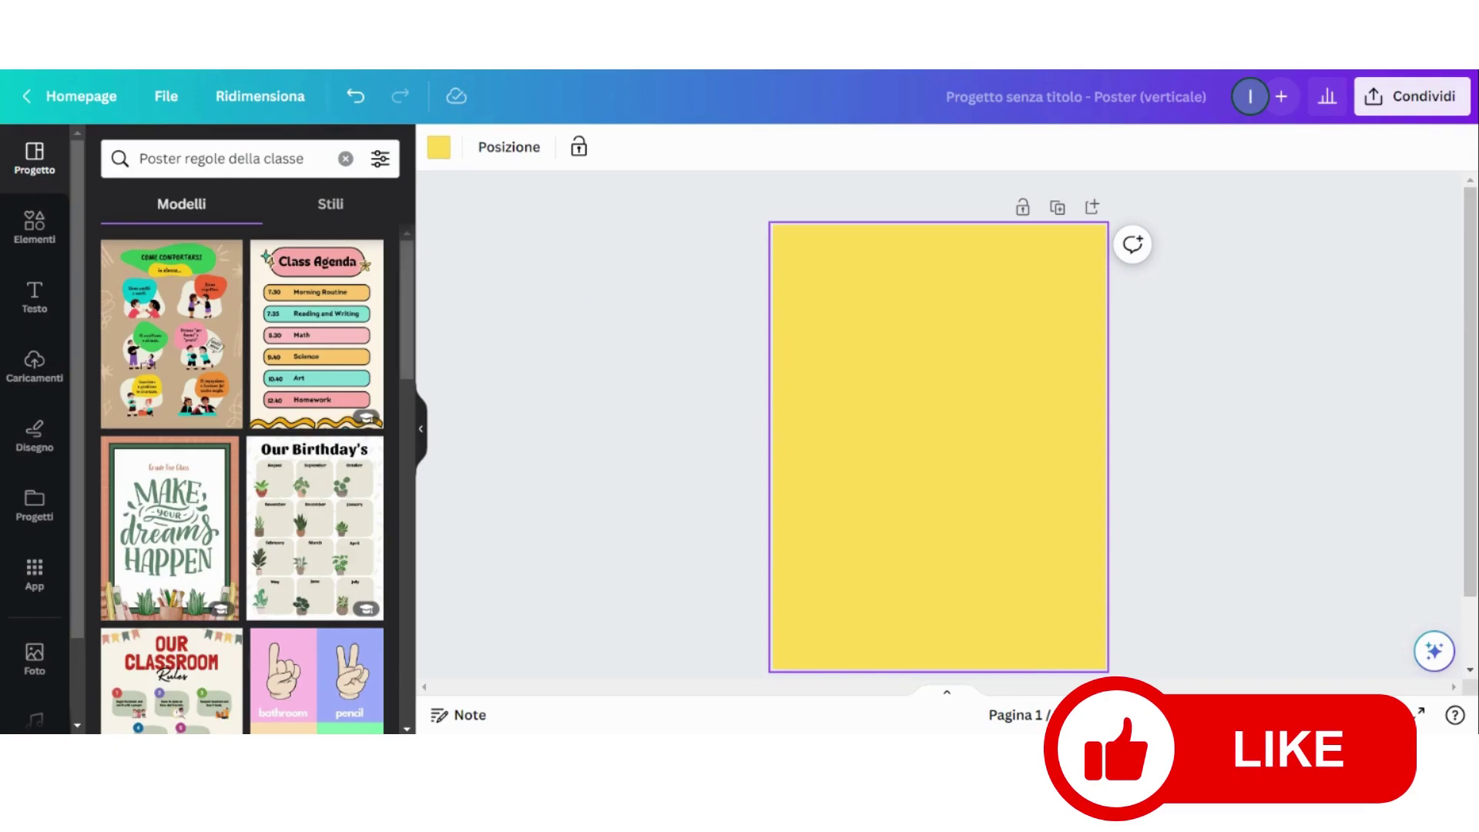
key(ctrl+z)
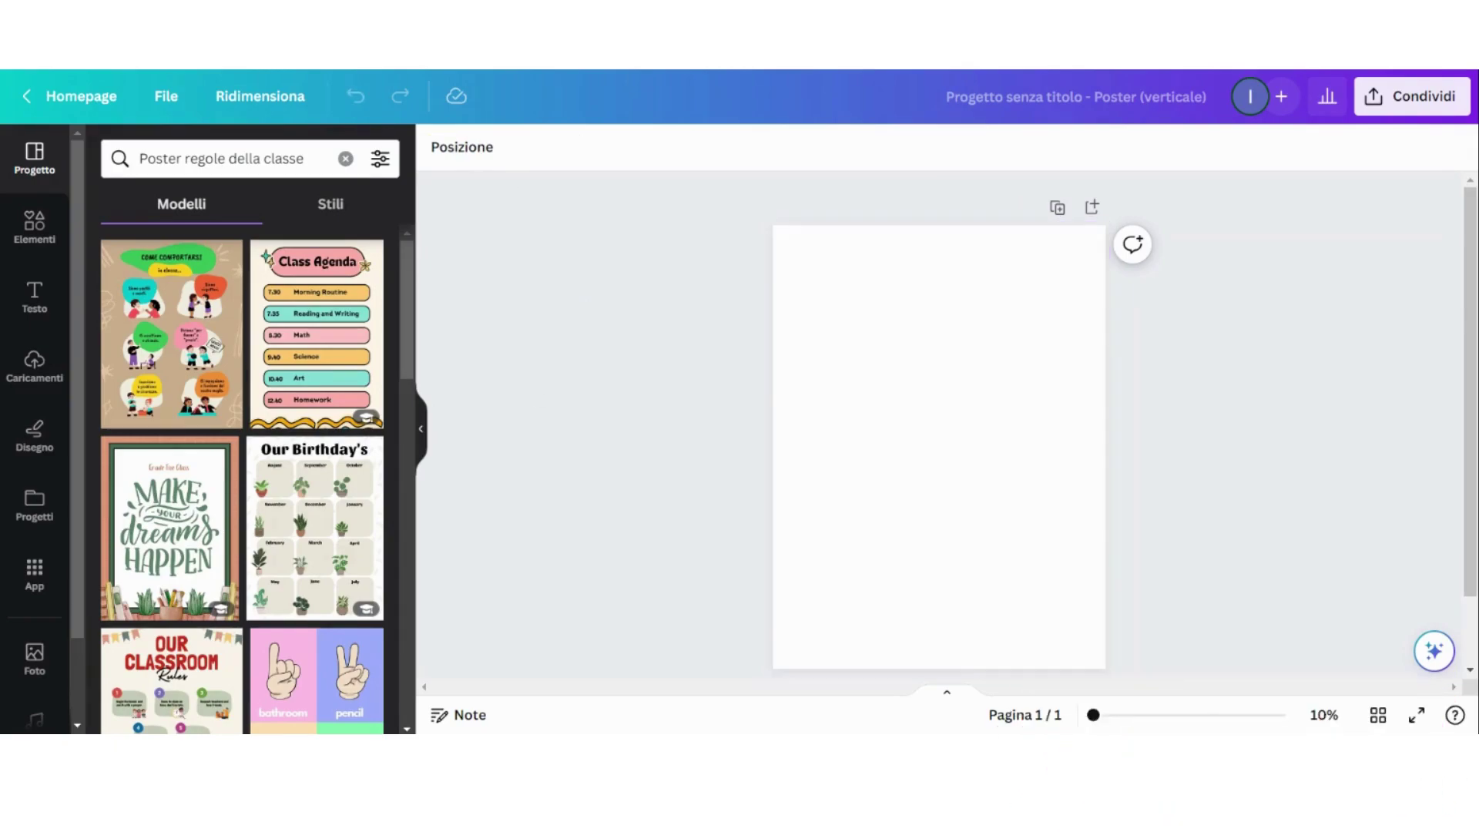
key(ctrl+y)
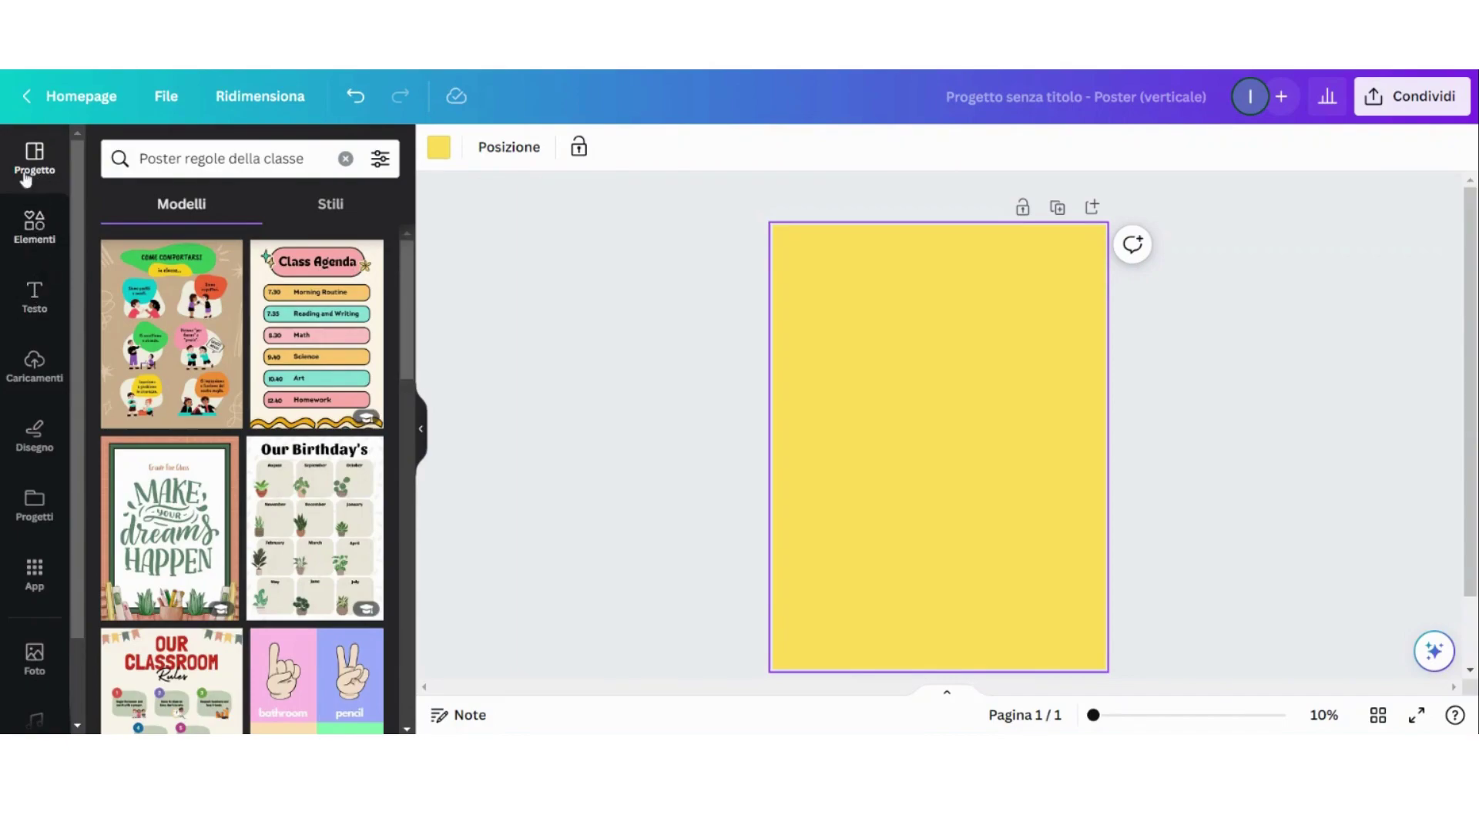
- Add a square shape and reshape it into a wide, low title banner centred near the poster's upper edge
click(42, 235)
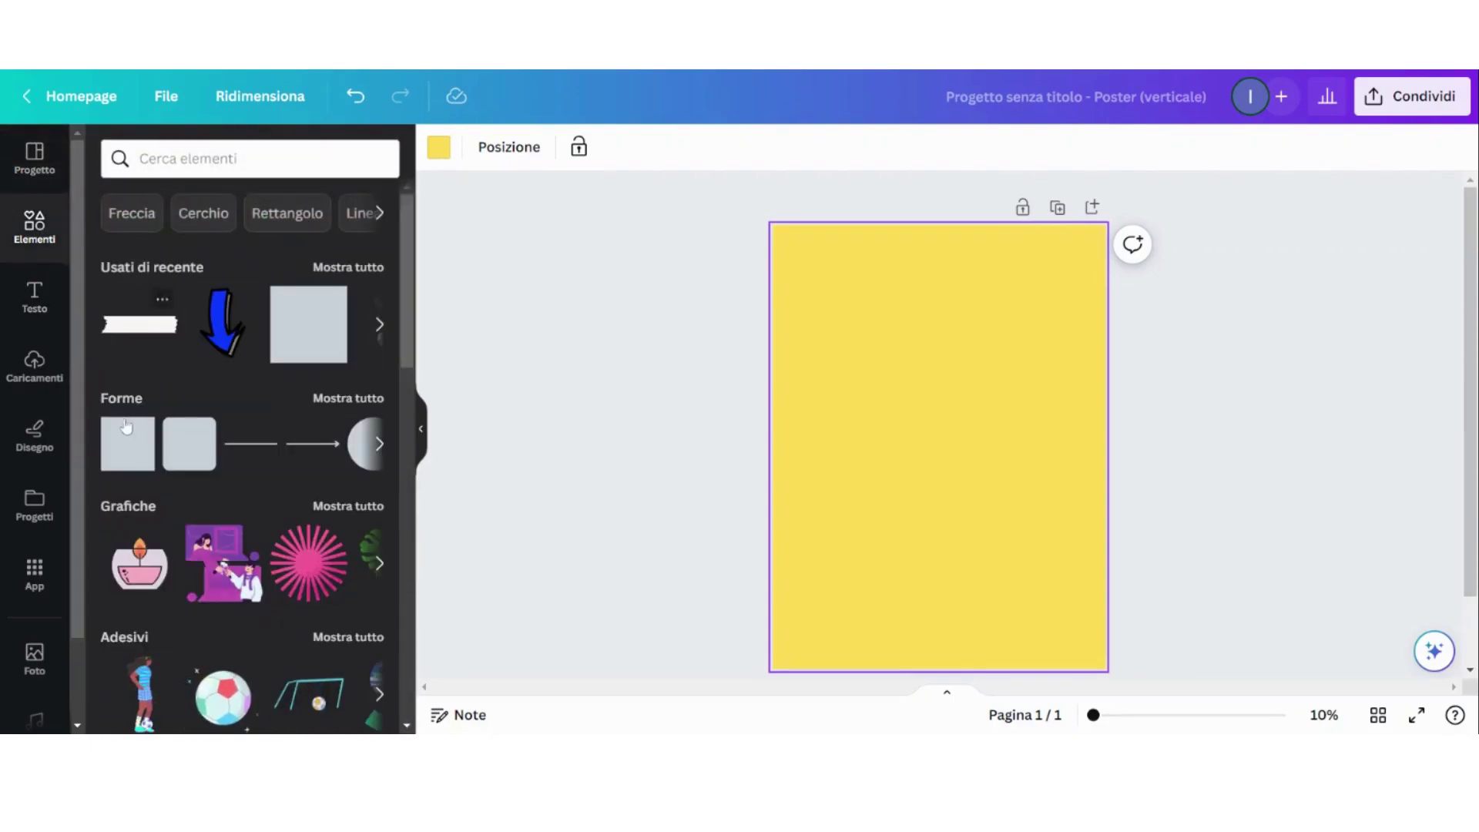
click(127, 461)
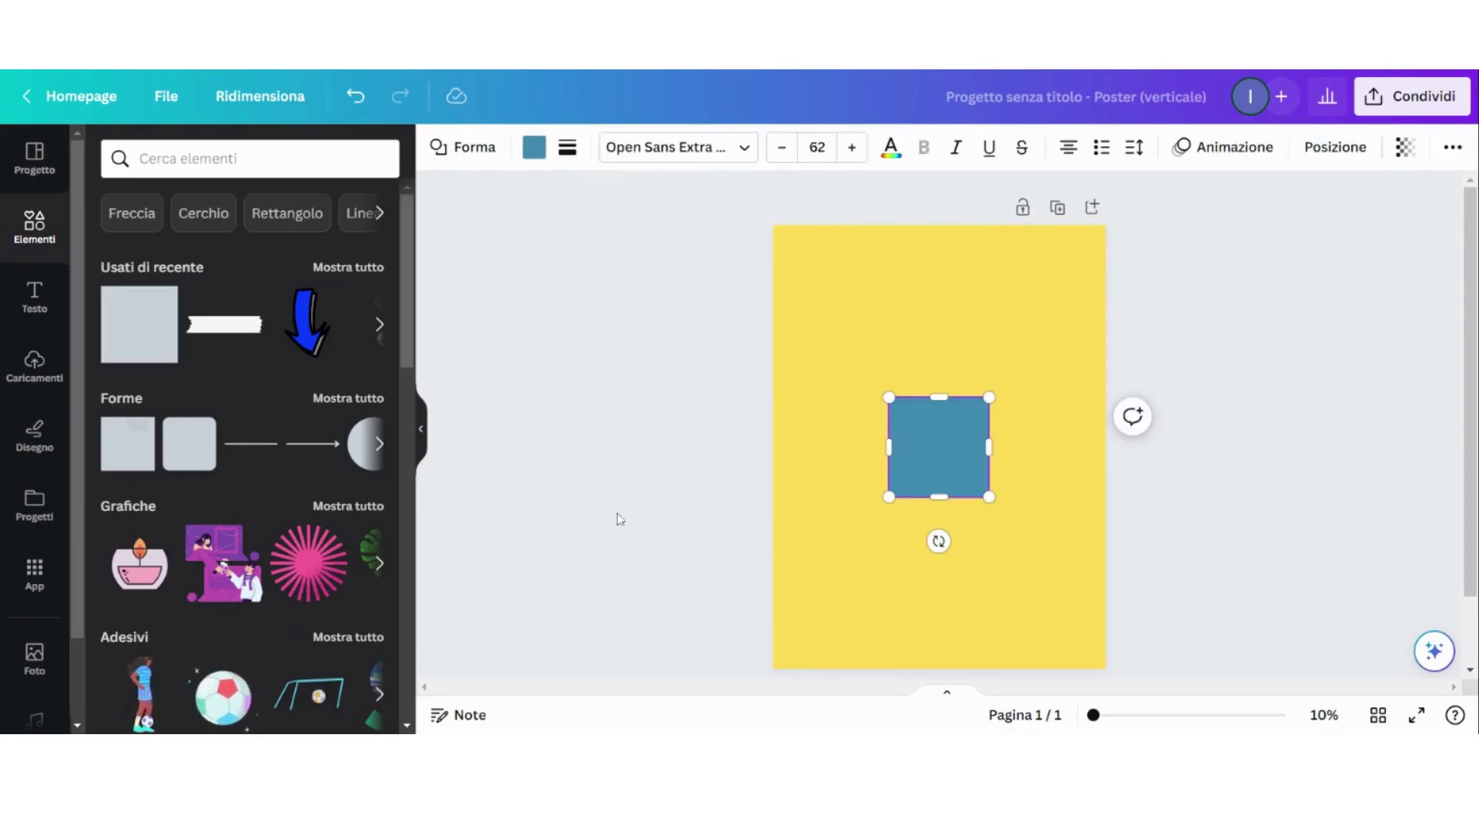
drag(932, 442, 774, 307)
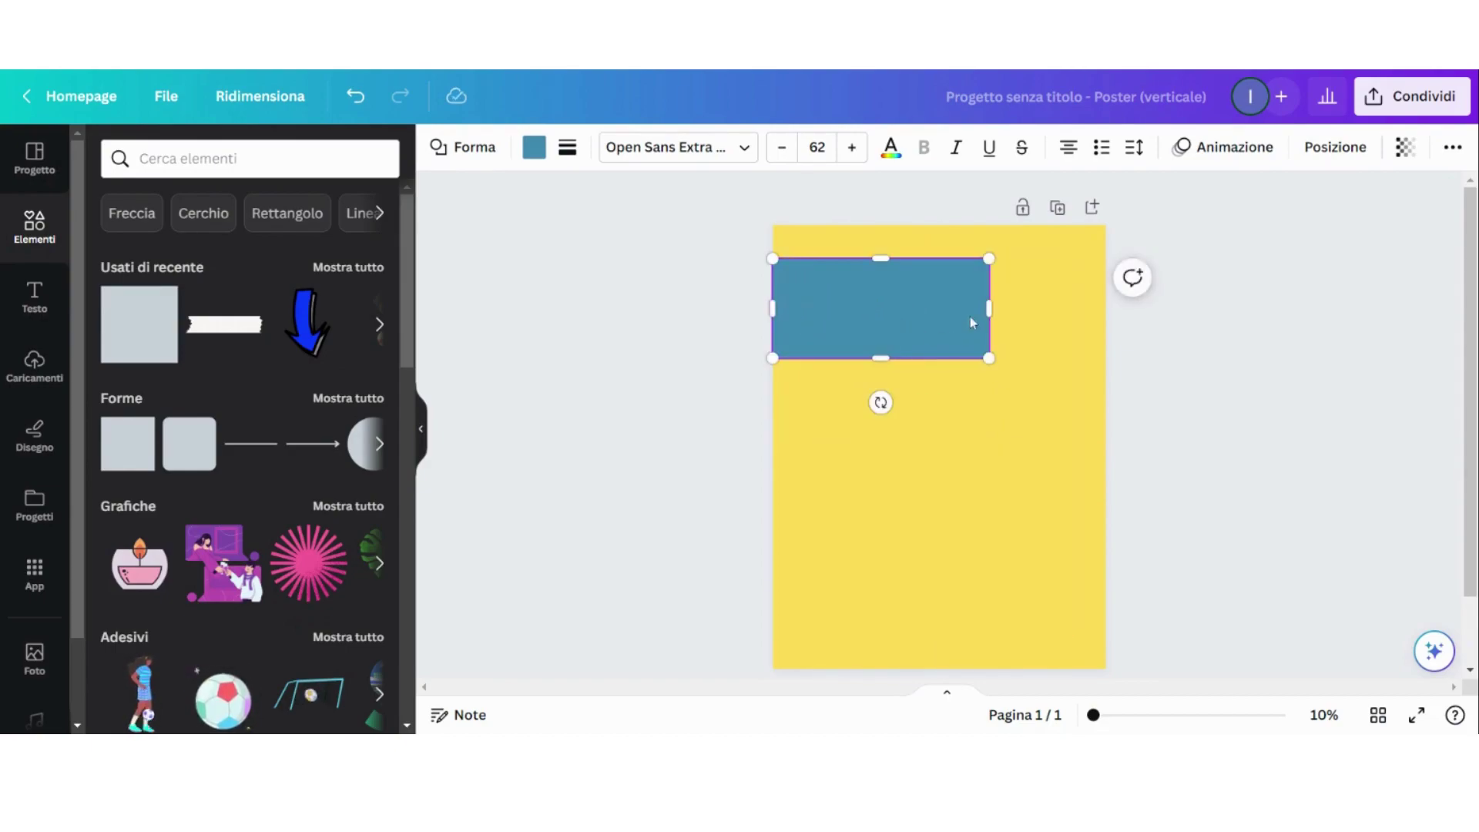
drag(990, 306, 1072, 307)
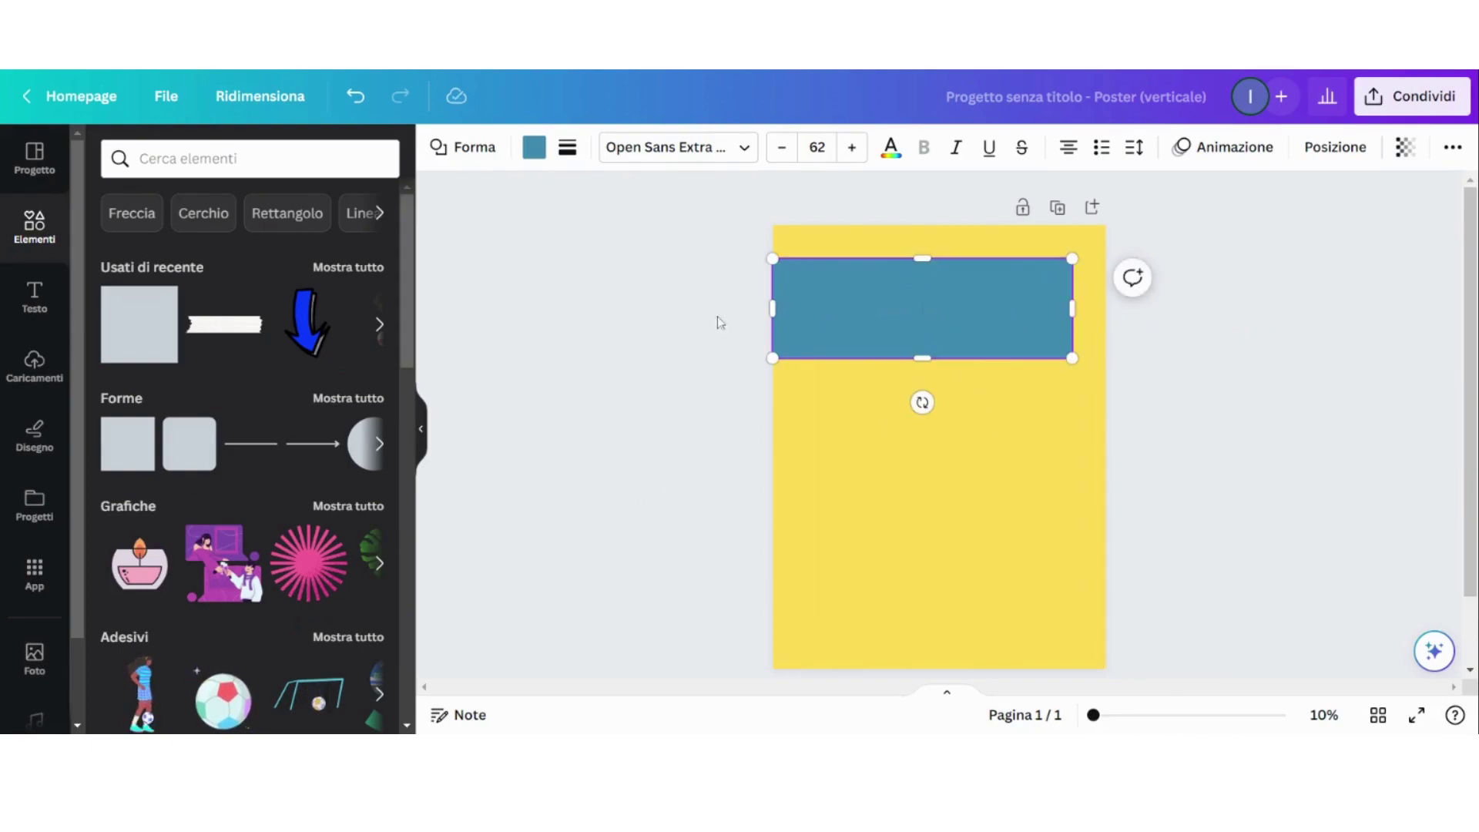
drag(772, 307, 806, 308)
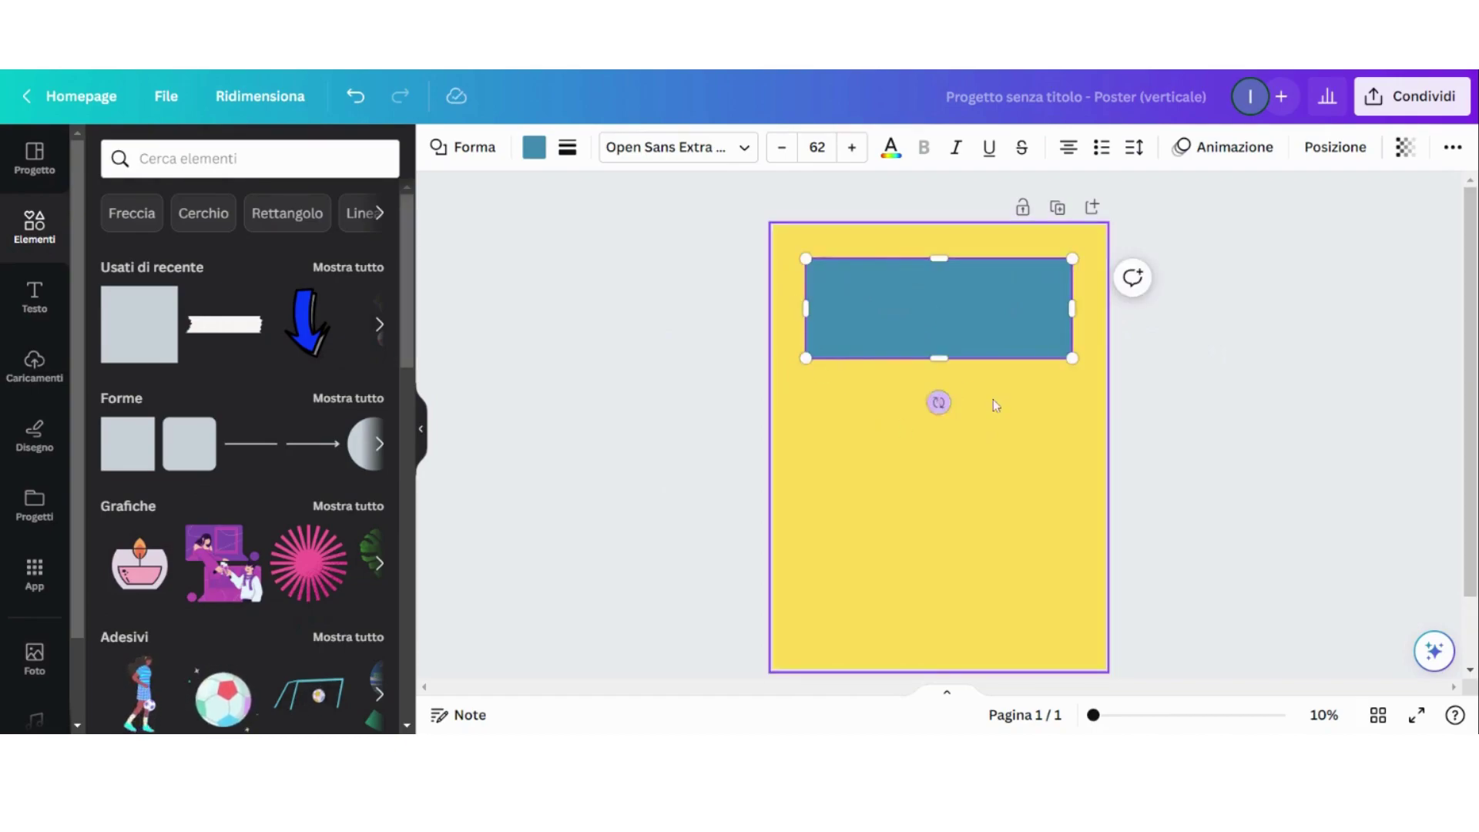
drag(939, 357, 943, 323)
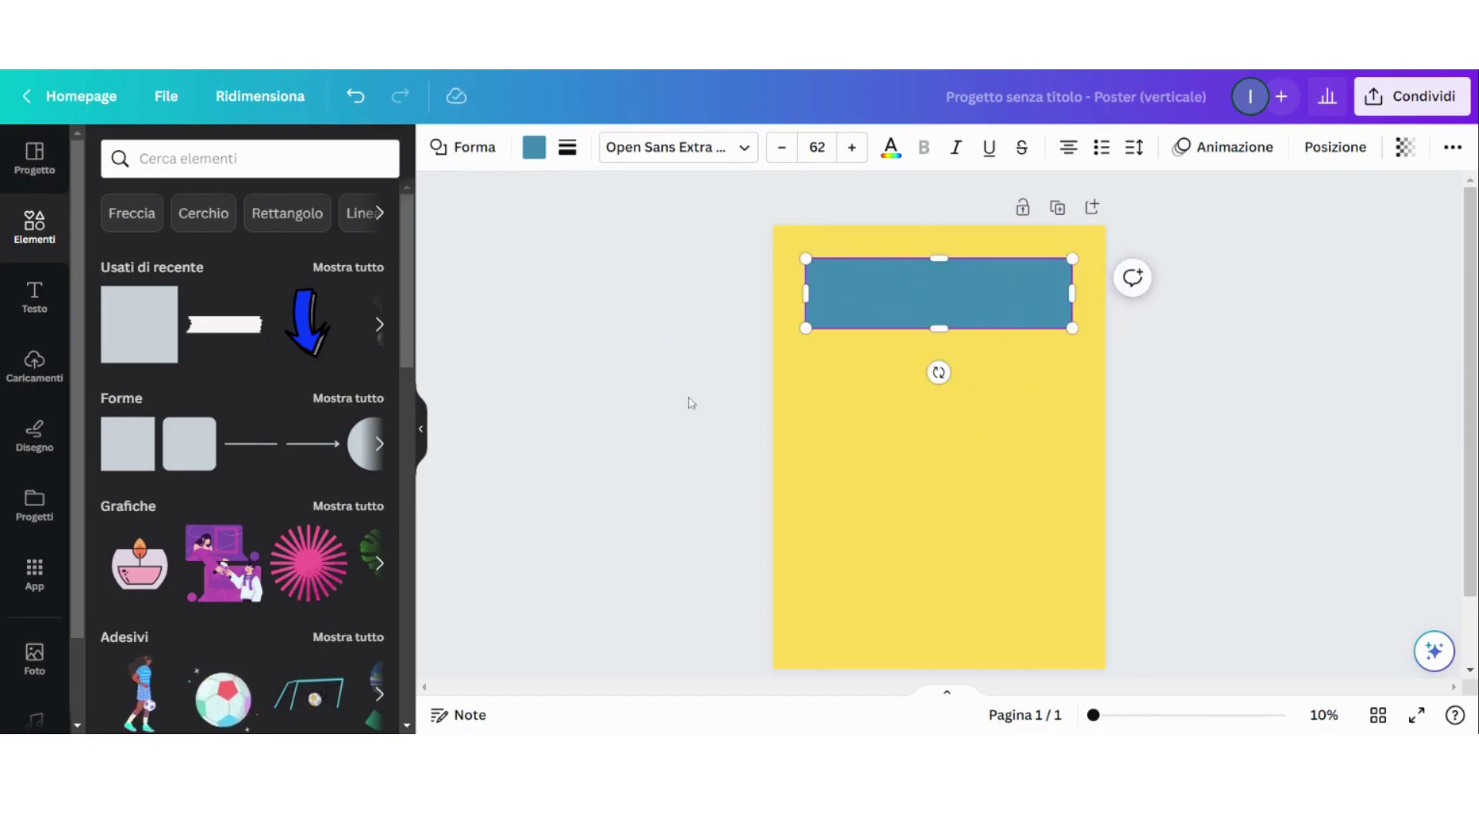
click(618, 345)
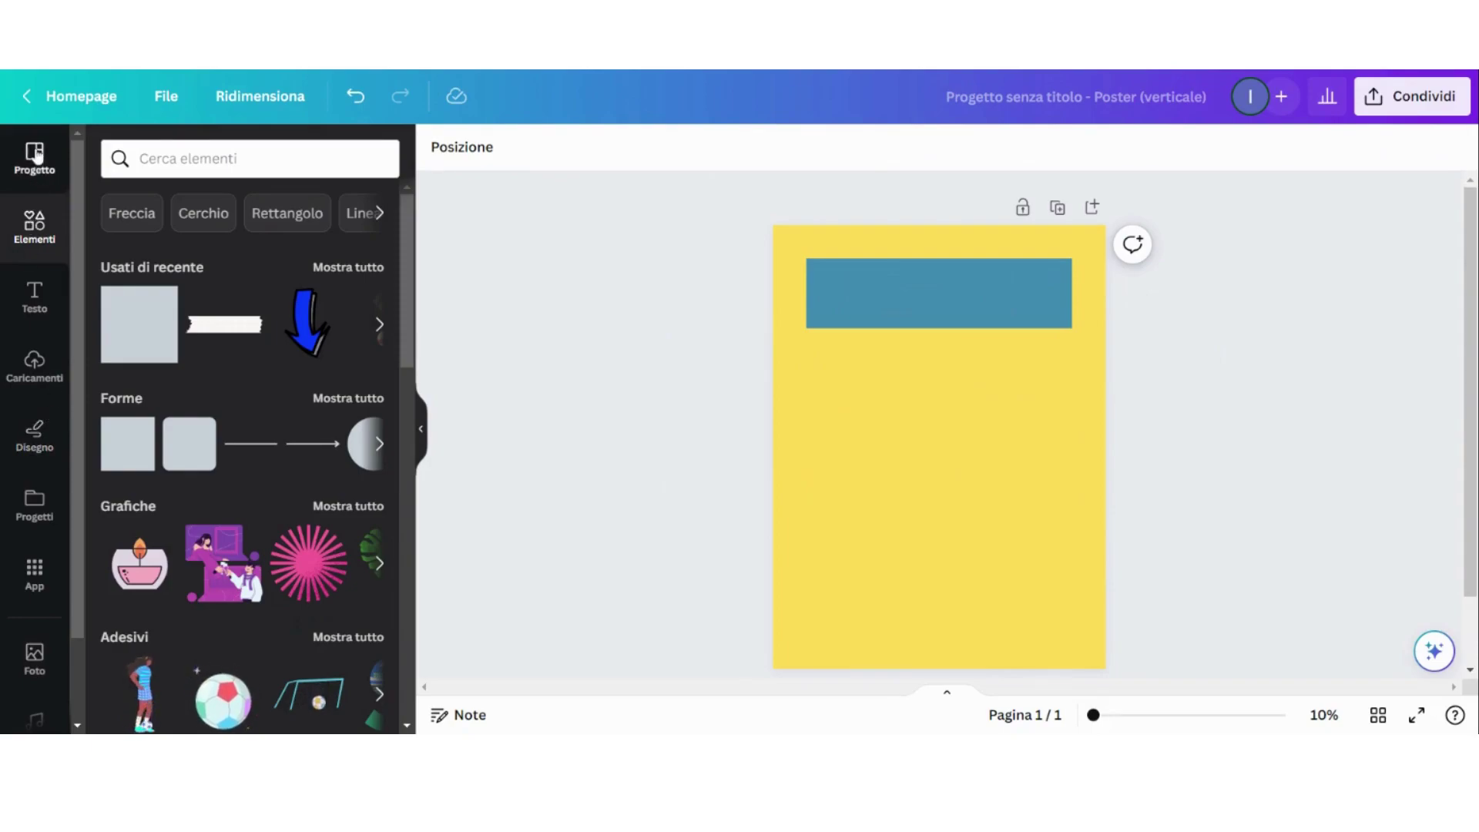
- Add a subtitle text to the poster reading "LE NOSTRE REGOLE"
click(34, 301)
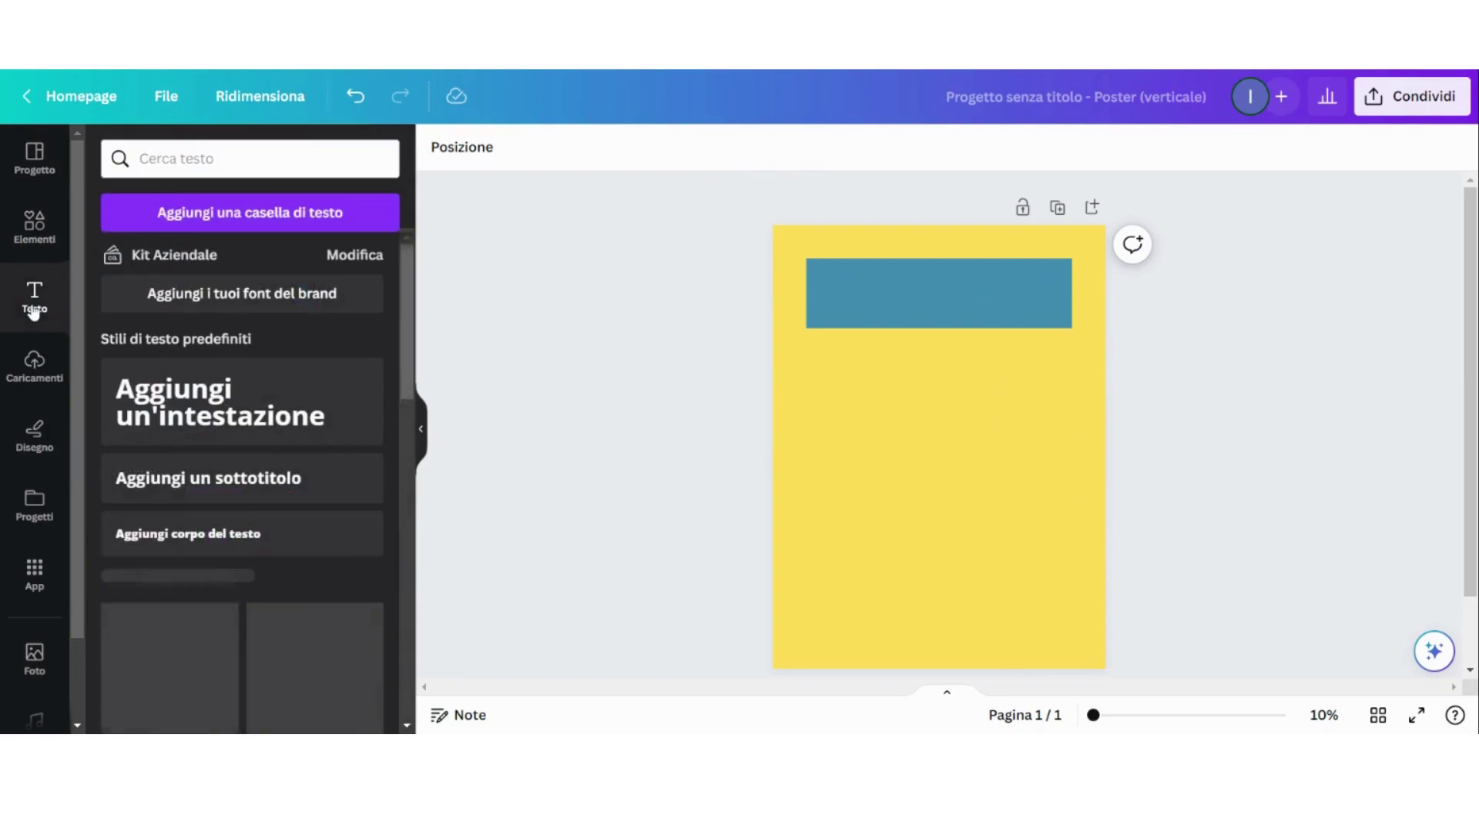
click(192, 482)
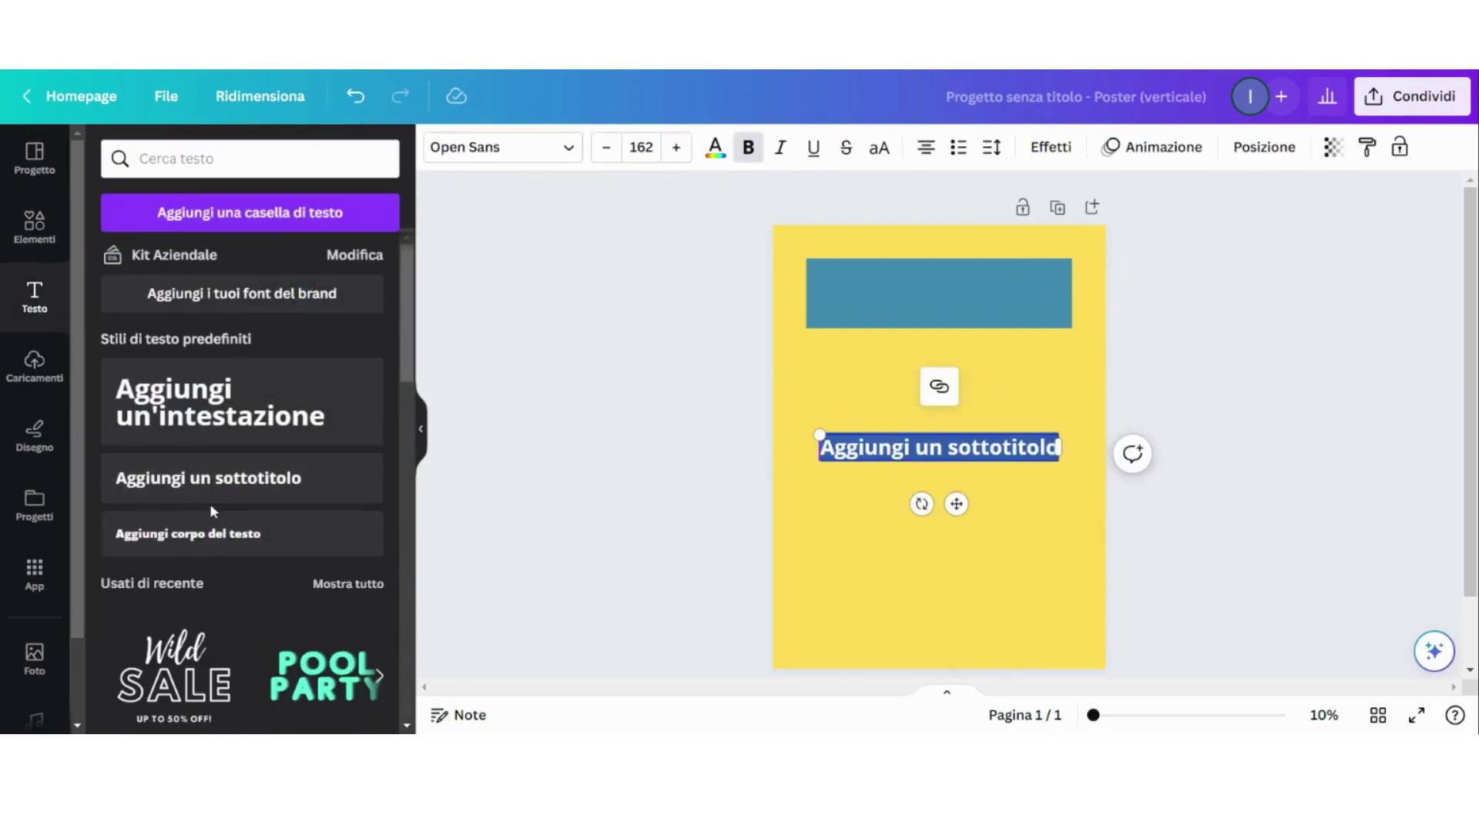
text(LE N)
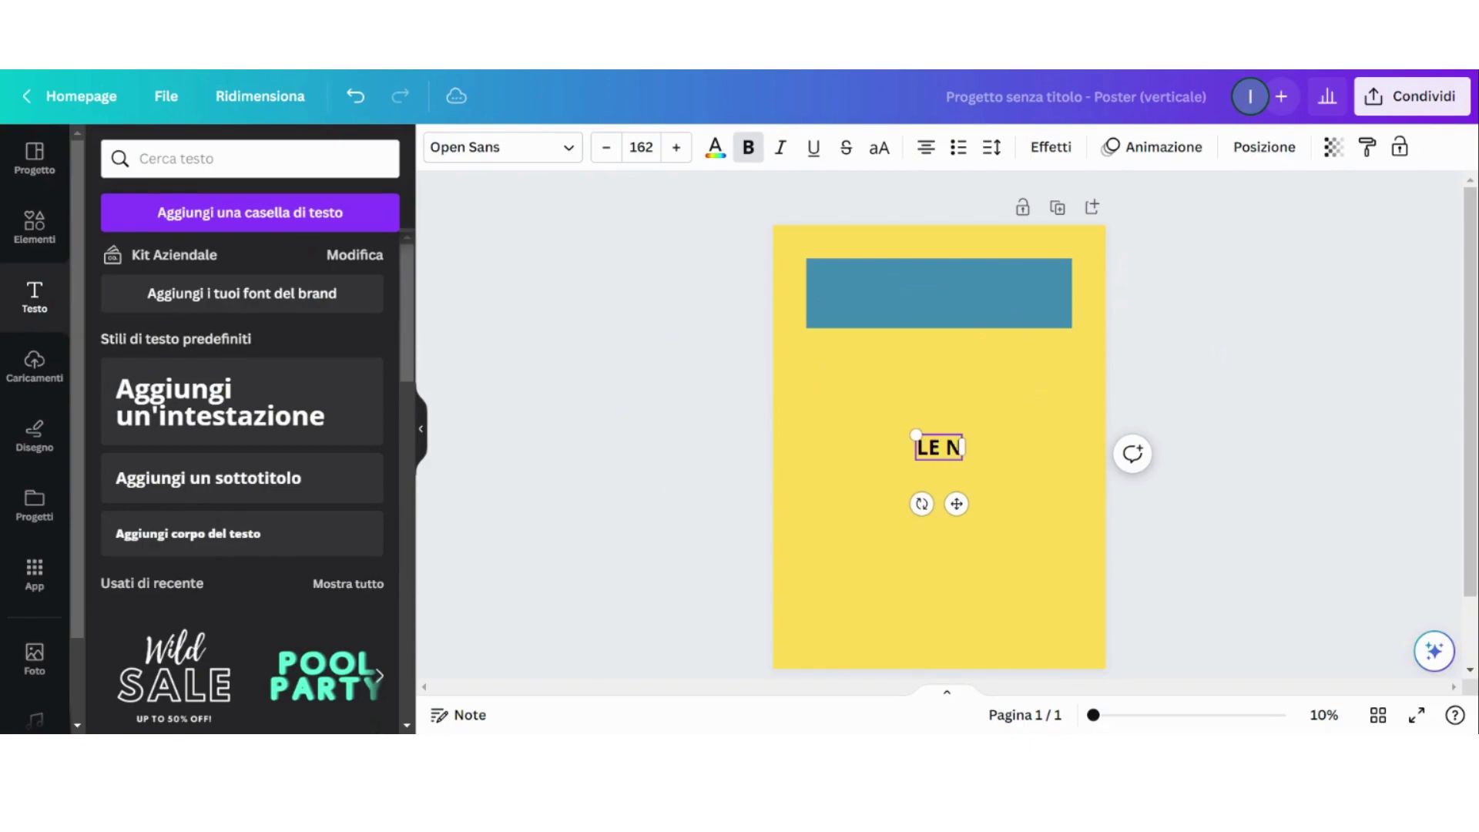
text(OSTRE REG)
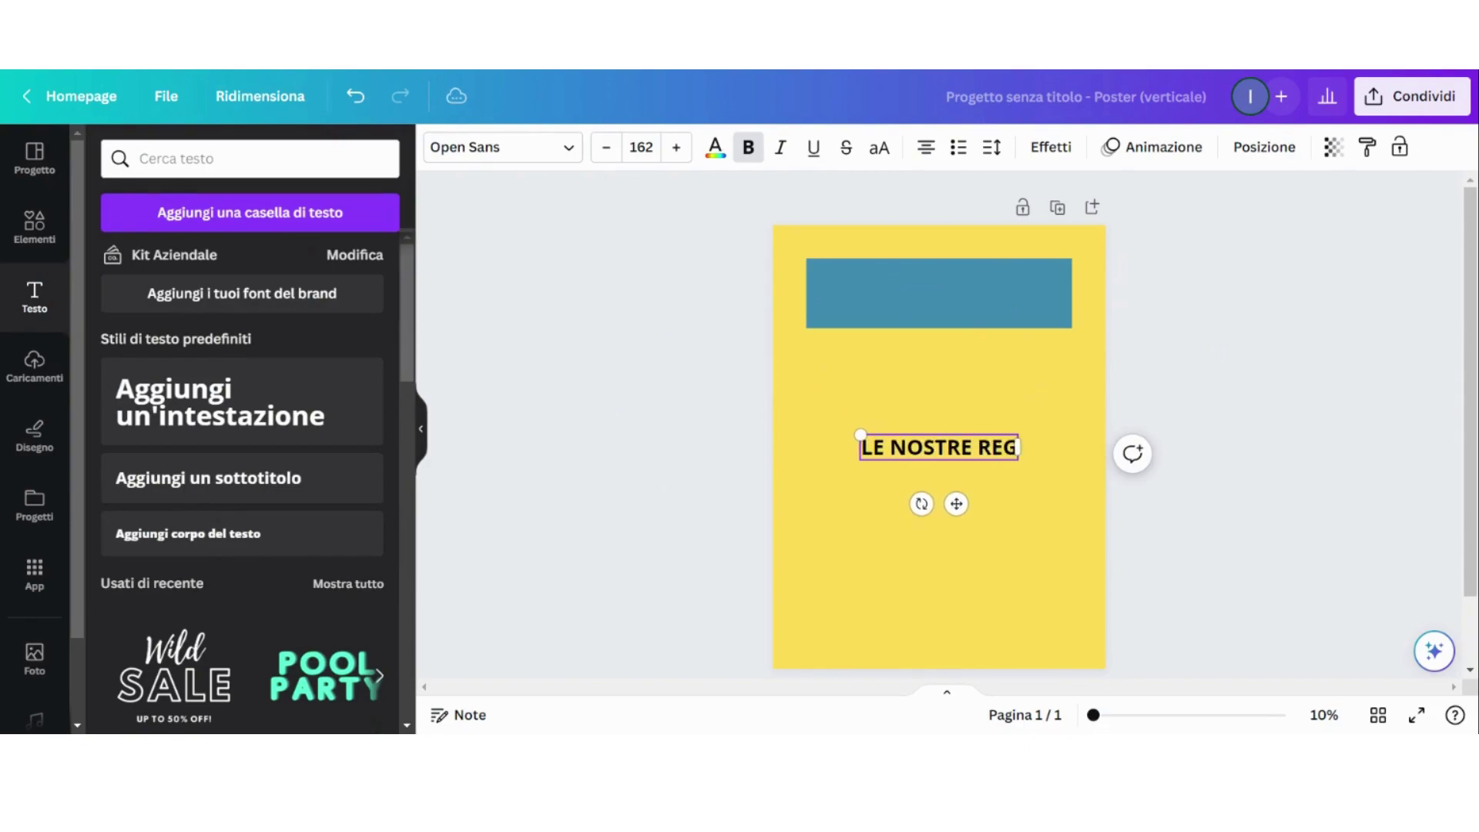
text(OLE)
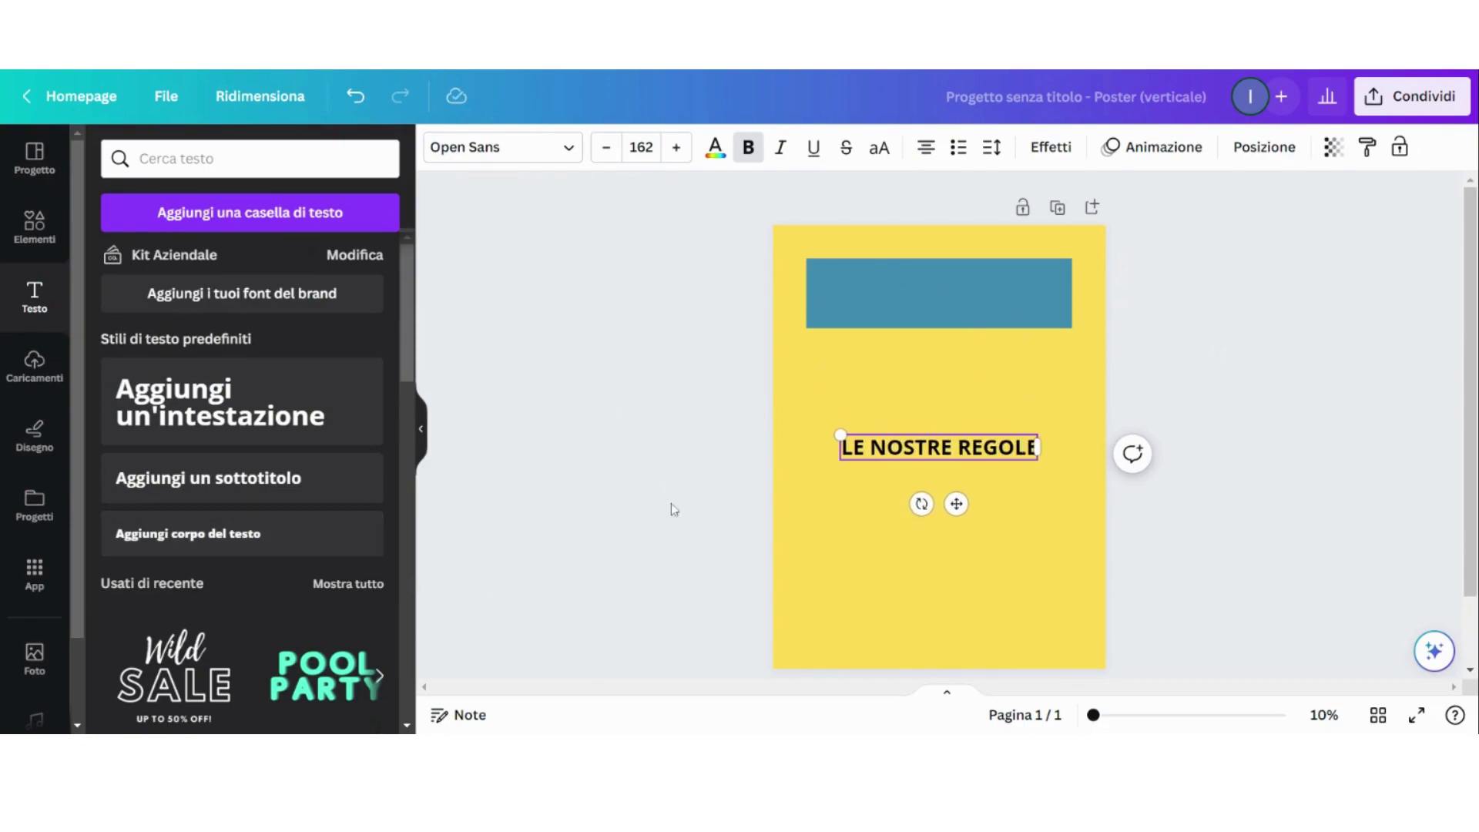
- Change the font of the "LE NOSTRE REGOLE" text to IreneFlorentina
drag(841, 447, 1040, 447)
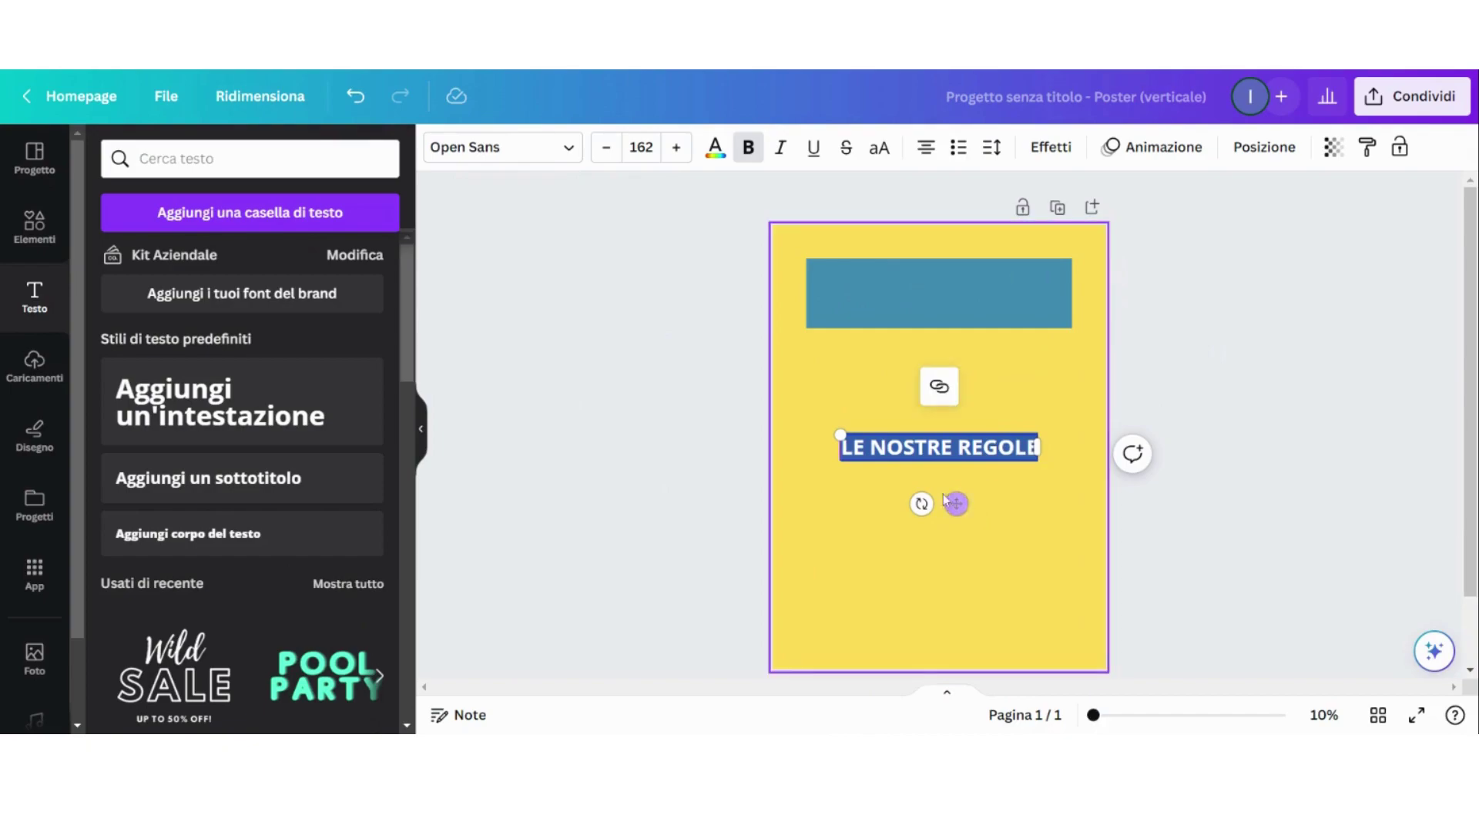
click(567, 150)
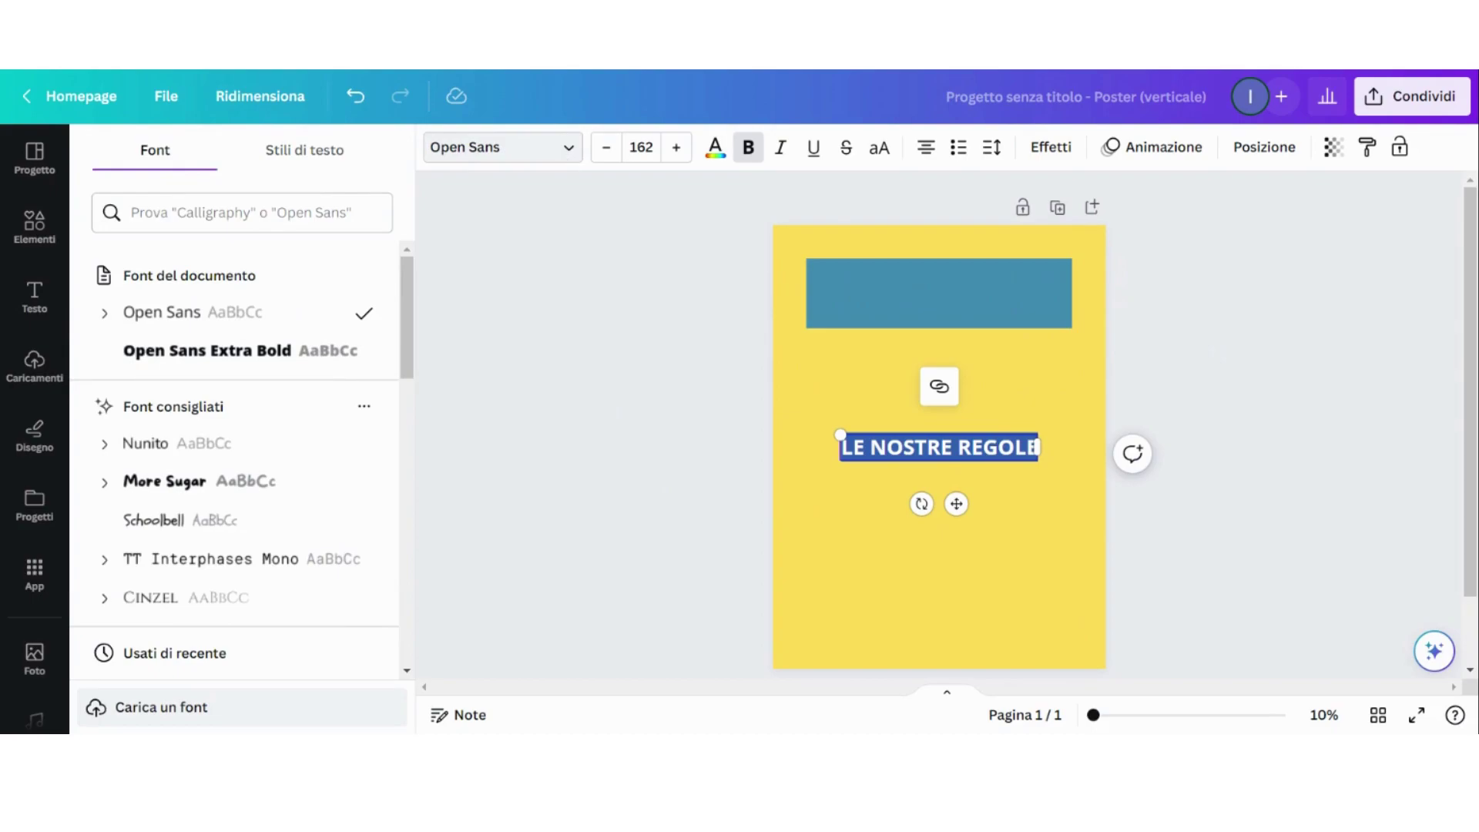
scroll(171, 462, down, 3)
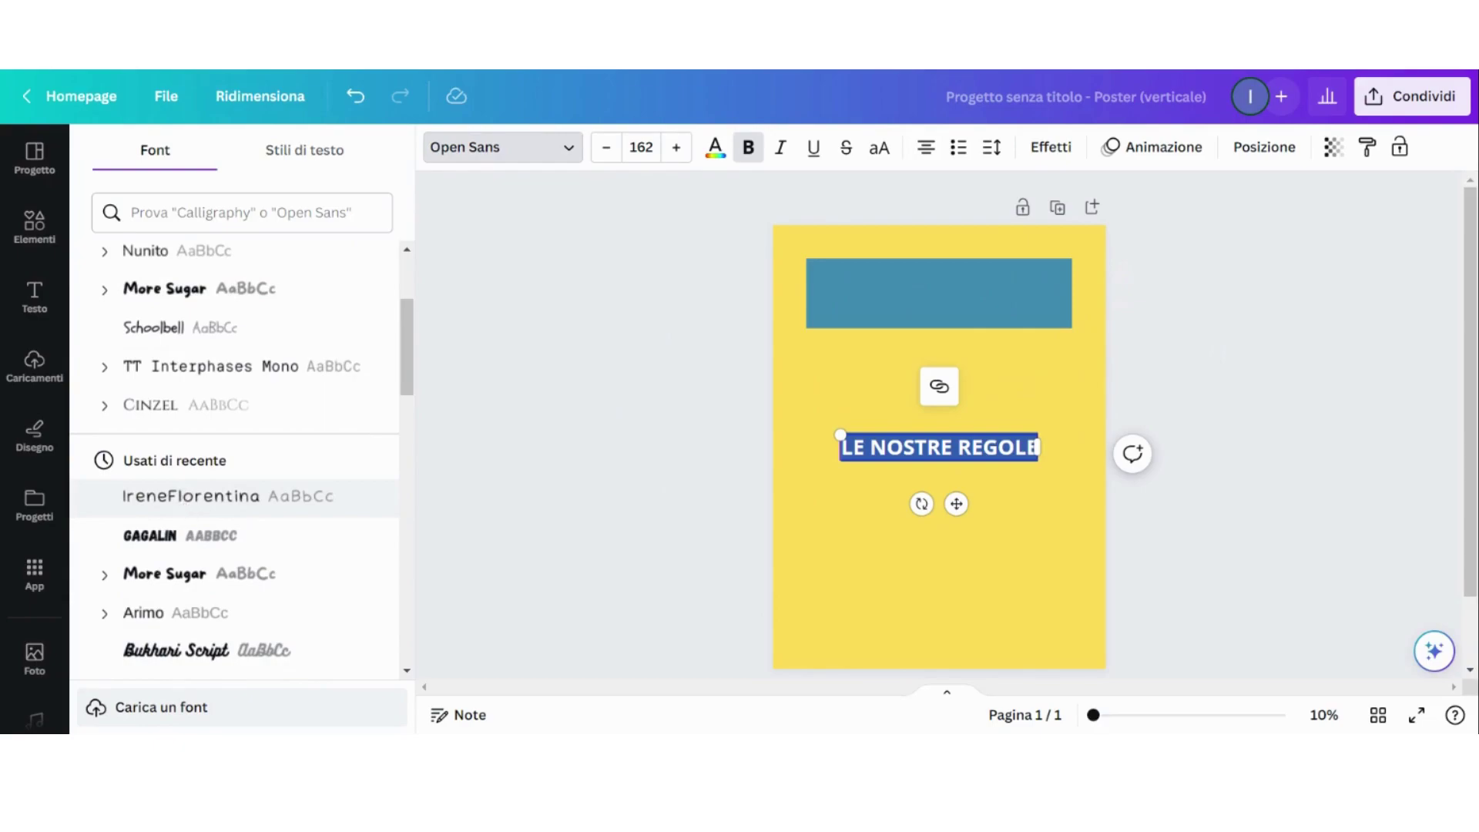
click(204, 501)
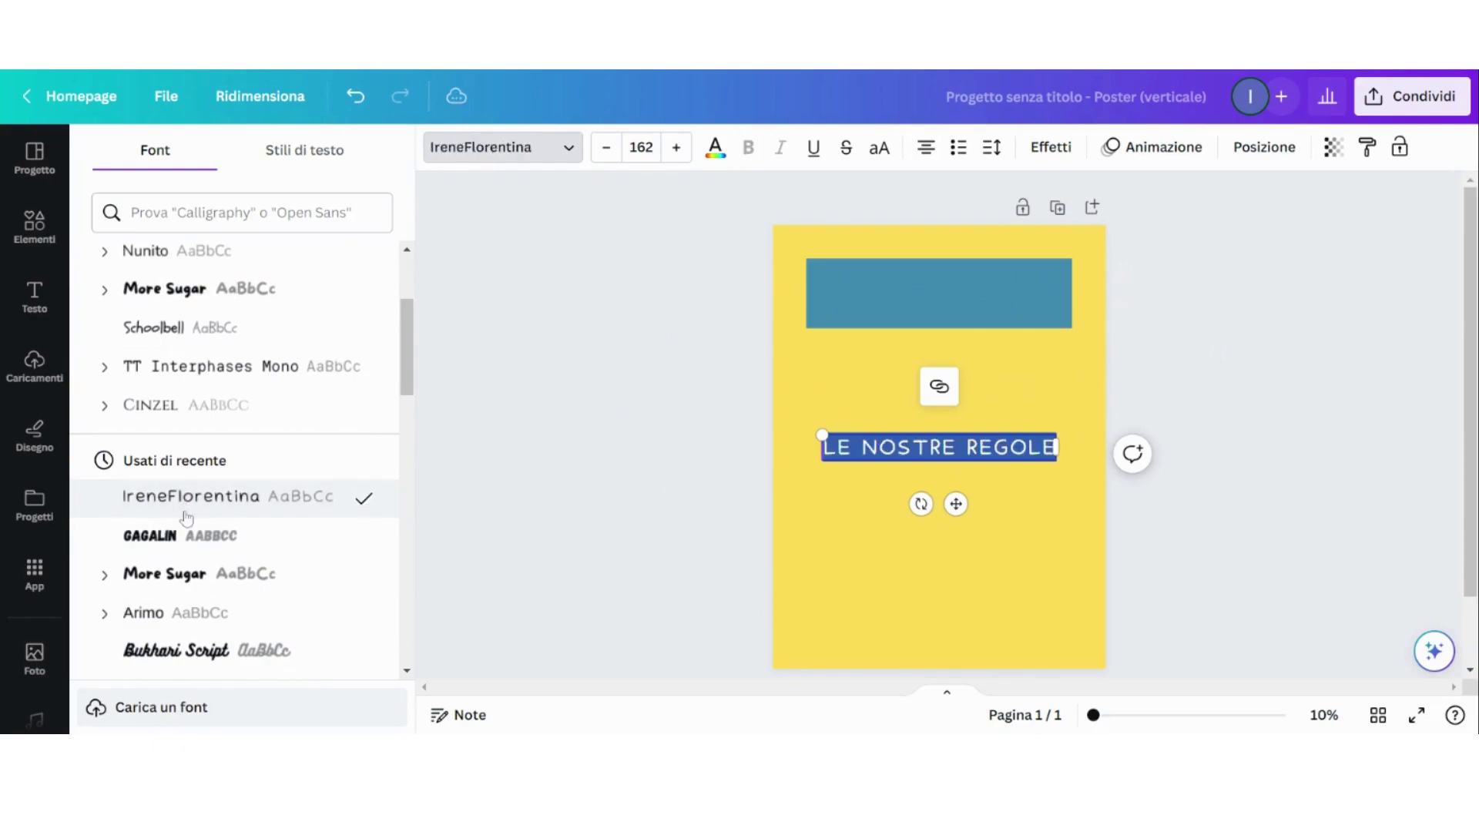
- Move the title text onto the blue banner, enlarge it to size 173 and centre it there
drag(957, 504, 954, 349)
drag(821, 280, 805, 279)
drag(950, 352, 957, 349)
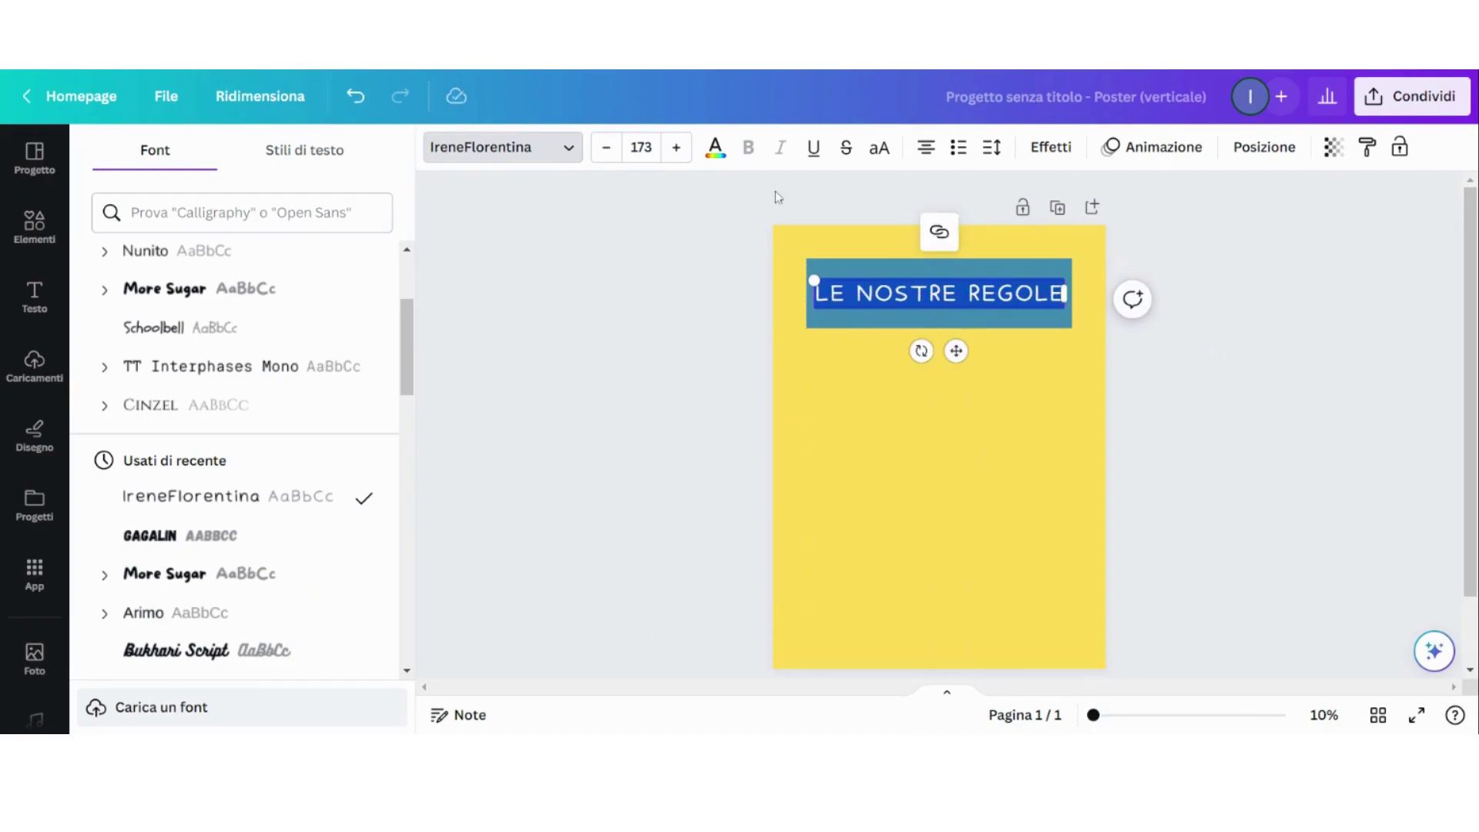
- Set the colour of the "LE NOSTRE REGOLE" title to white
click(714, 152)
click(371, 642)
key(Escape)
click(594, 407)
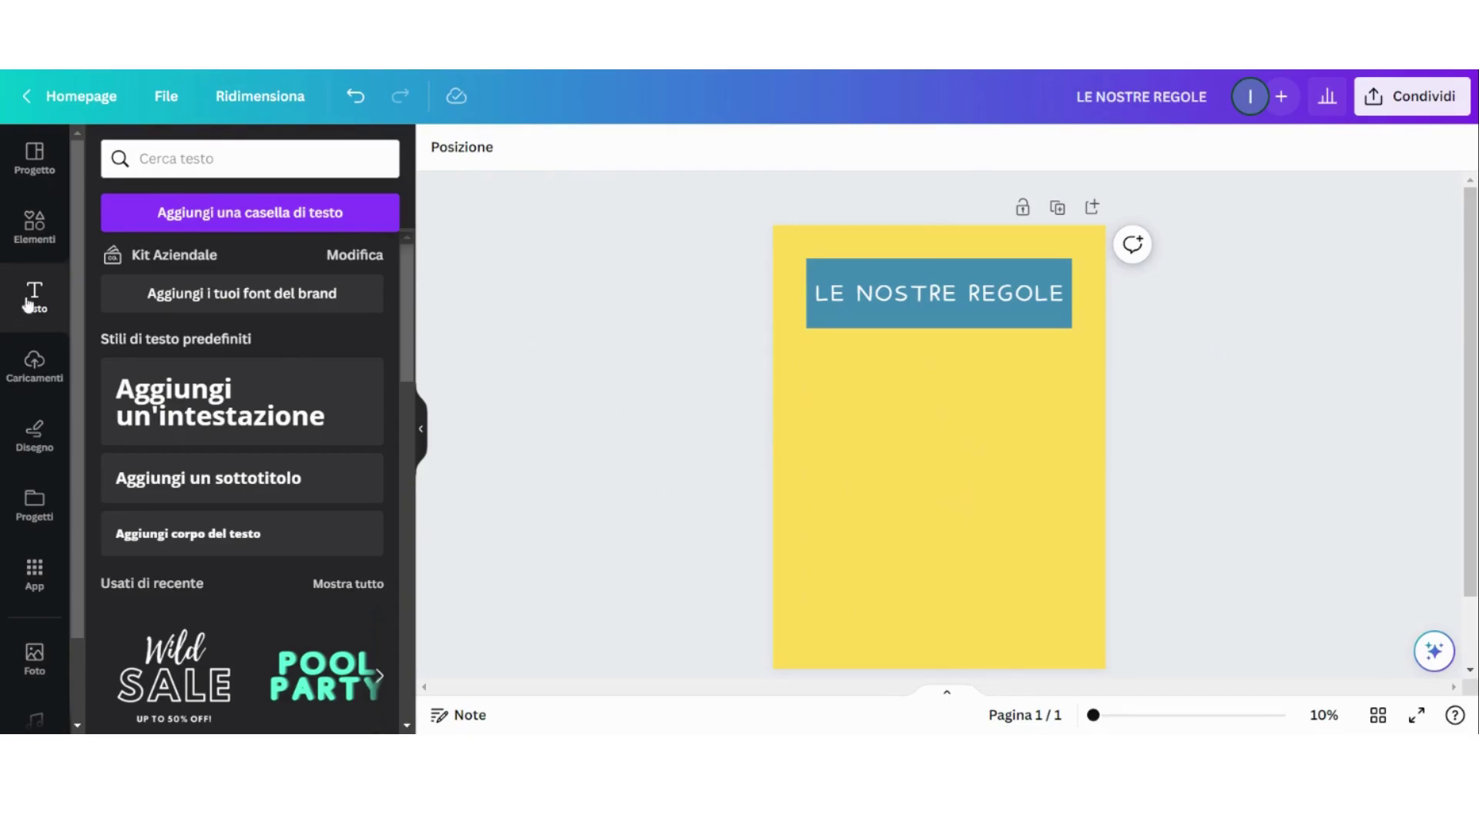
- Add a second square and place it just below the title banner, aligned with the banner's left edge and slightly taller than wide
click(34, 228)
click(139, 324)
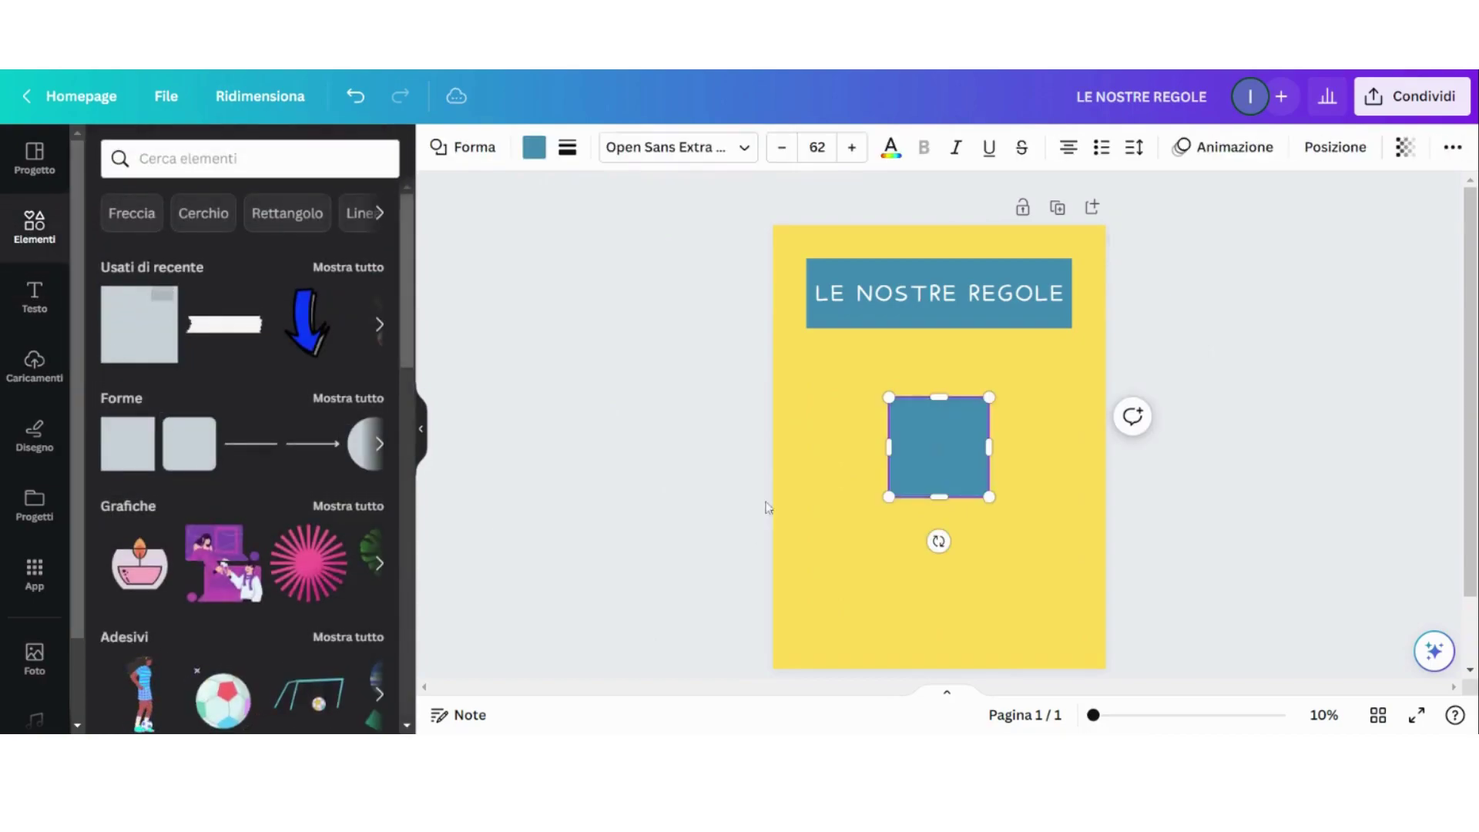
drag(940, 455, 857, 397)
drag(906, 439, 853, 447)
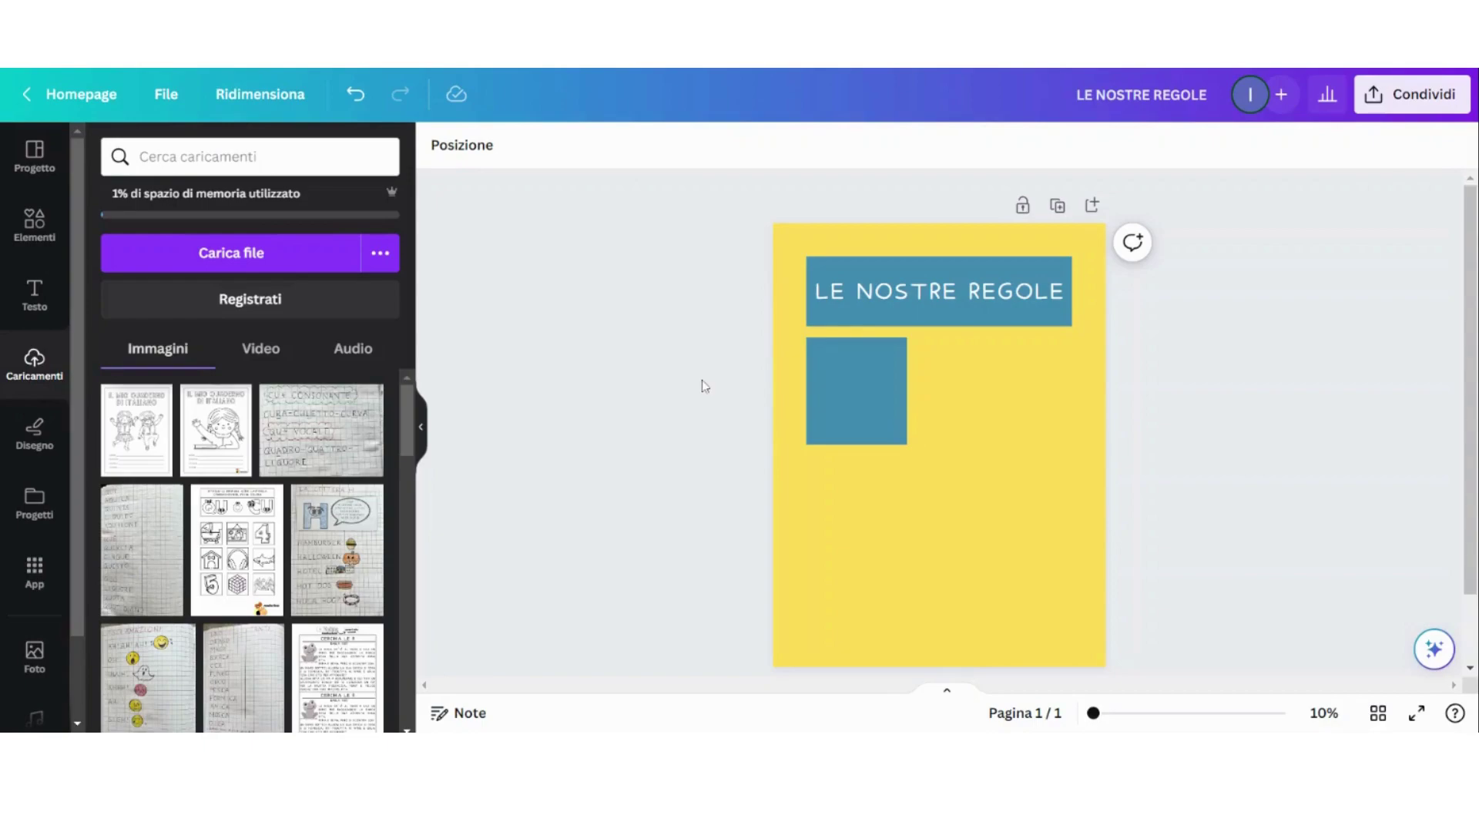
- Fill the square below the title banner with green and give it a solid border of thickness 5
click(843, 409)
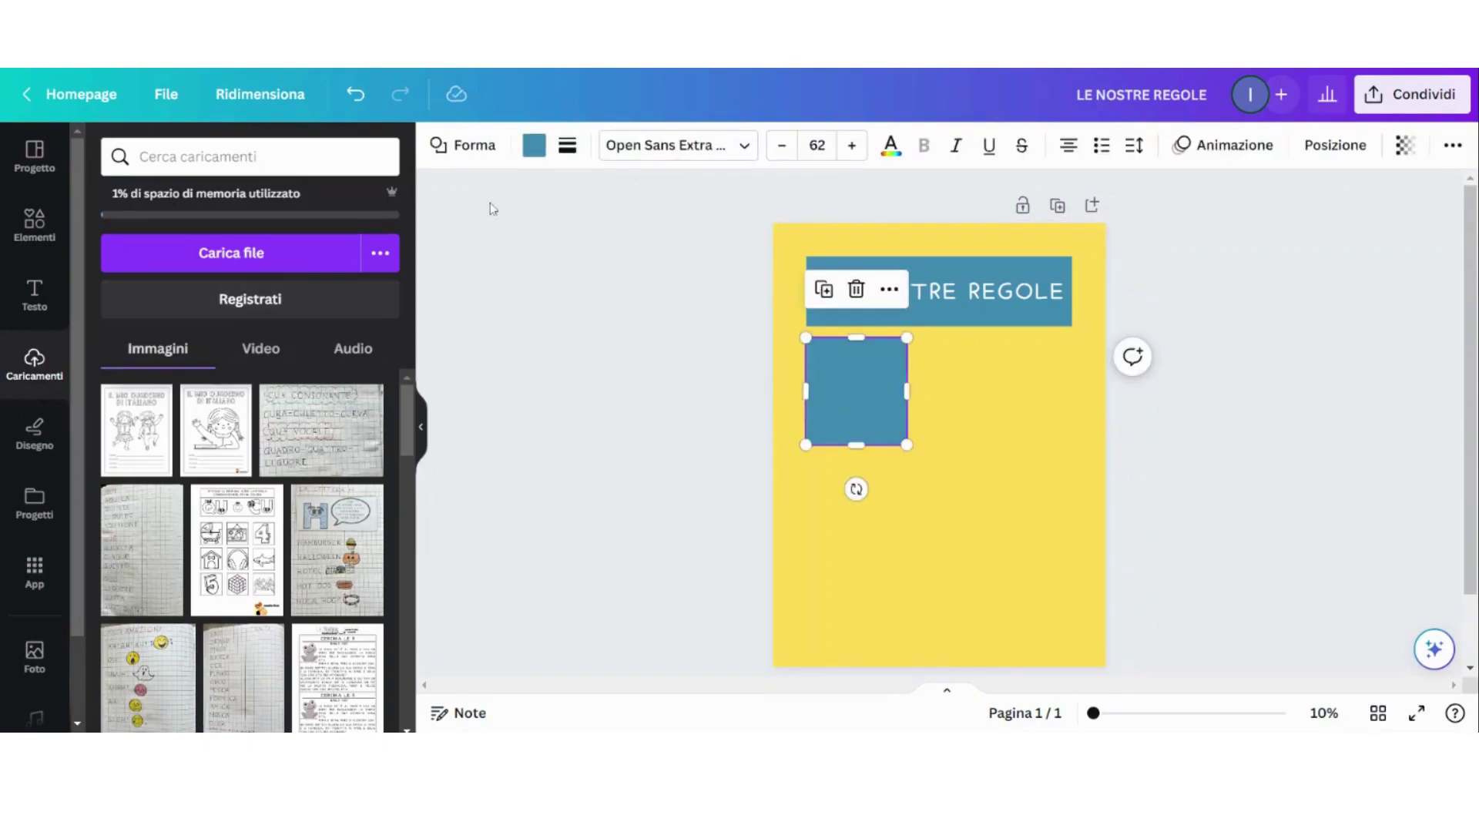
click(535, 146)
scroll(255, 494, down, 4)
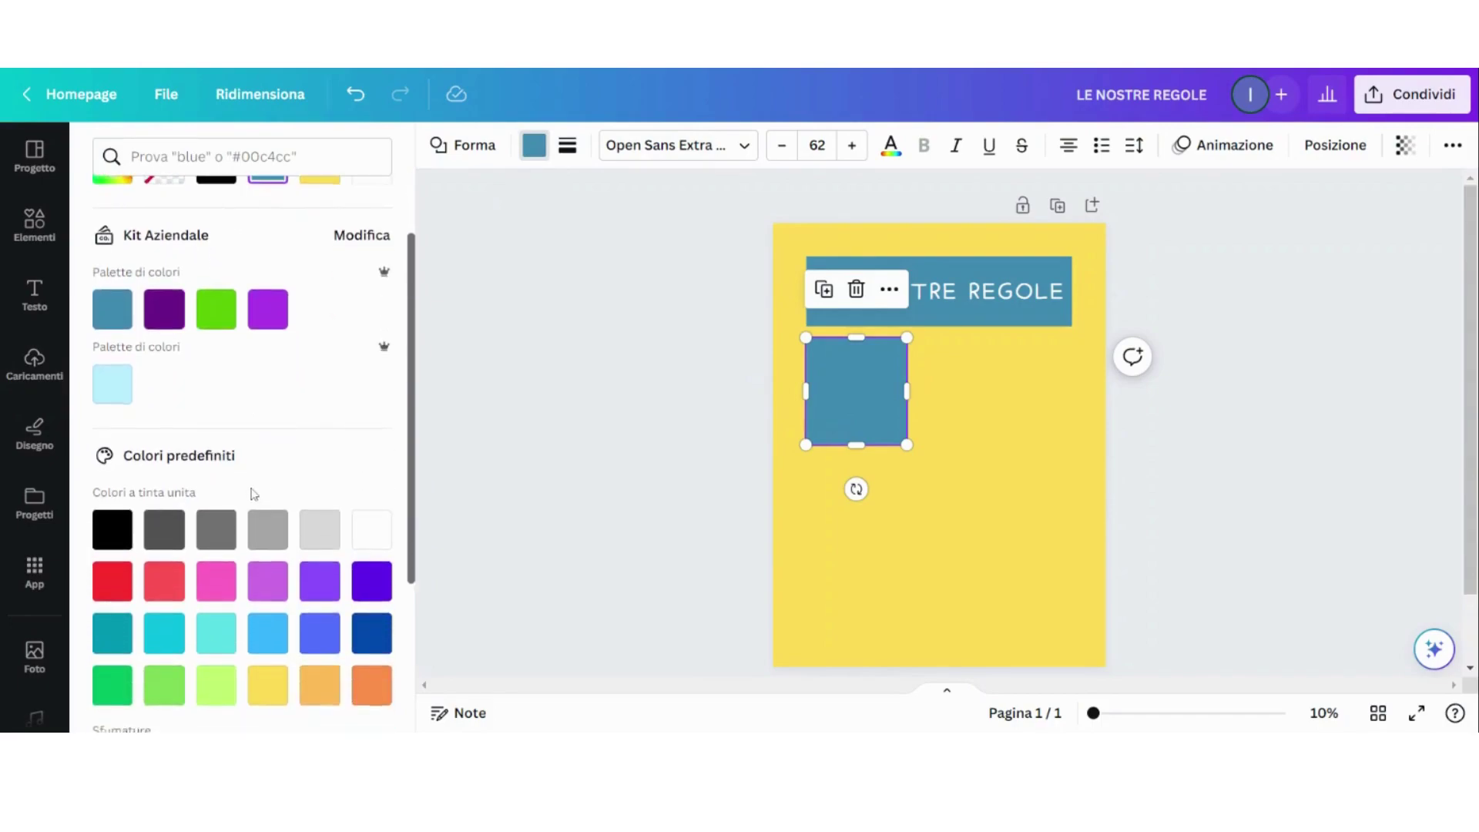
click(112, 494)
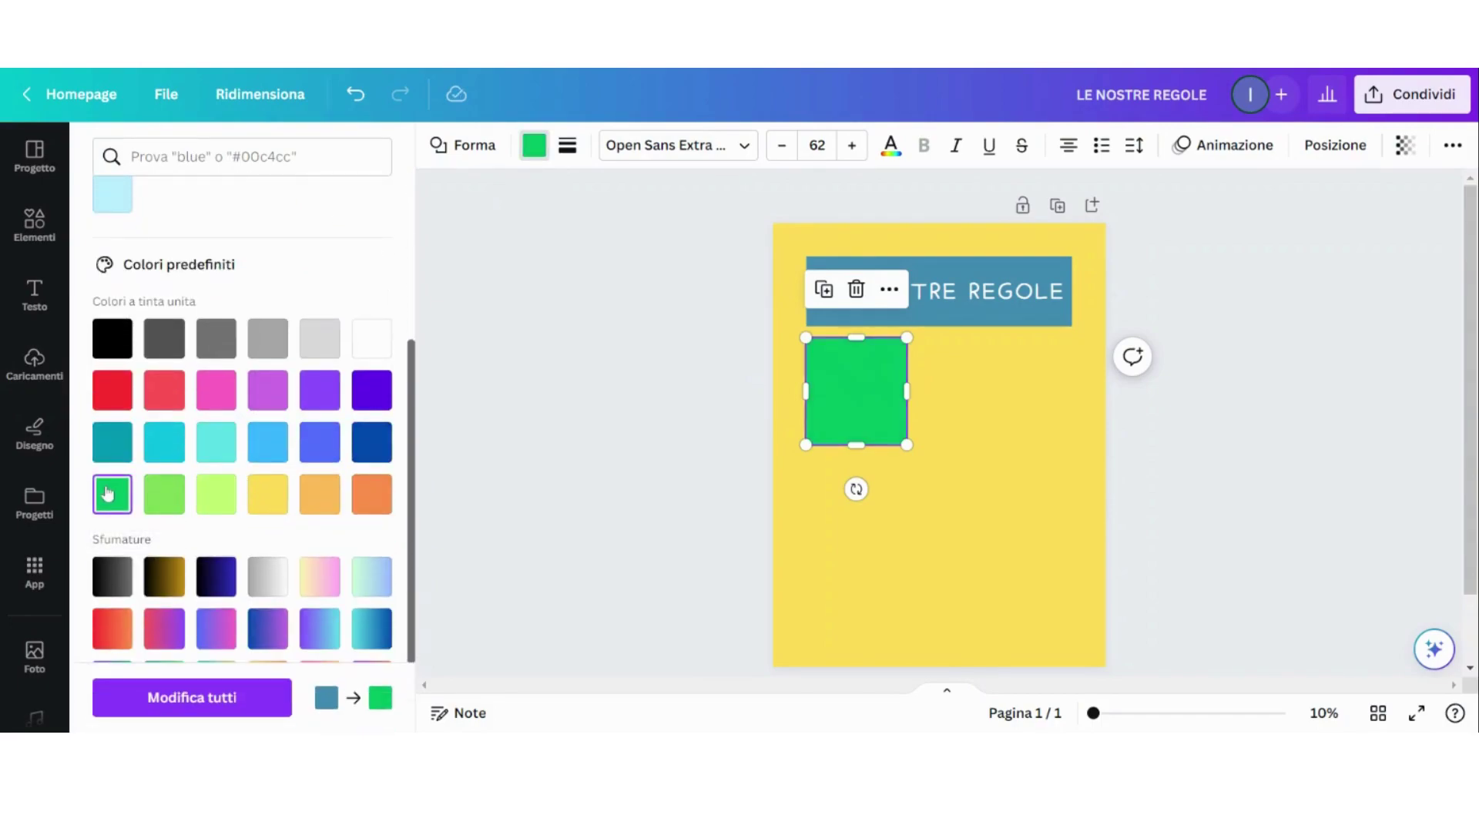
click(568, 147)
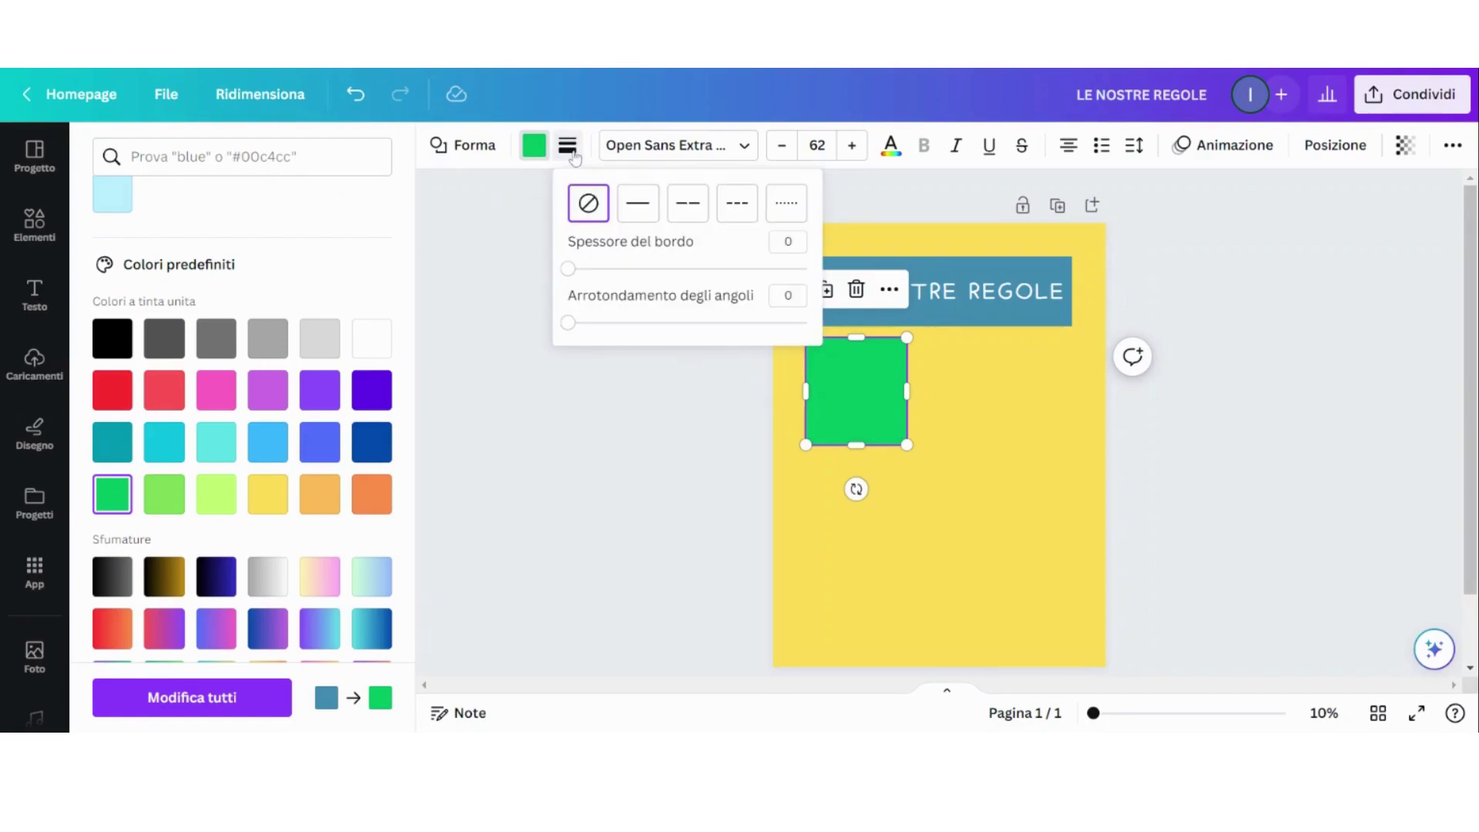
drag(566, 271, 587, 276)
drag(585, 270, 579, 269)
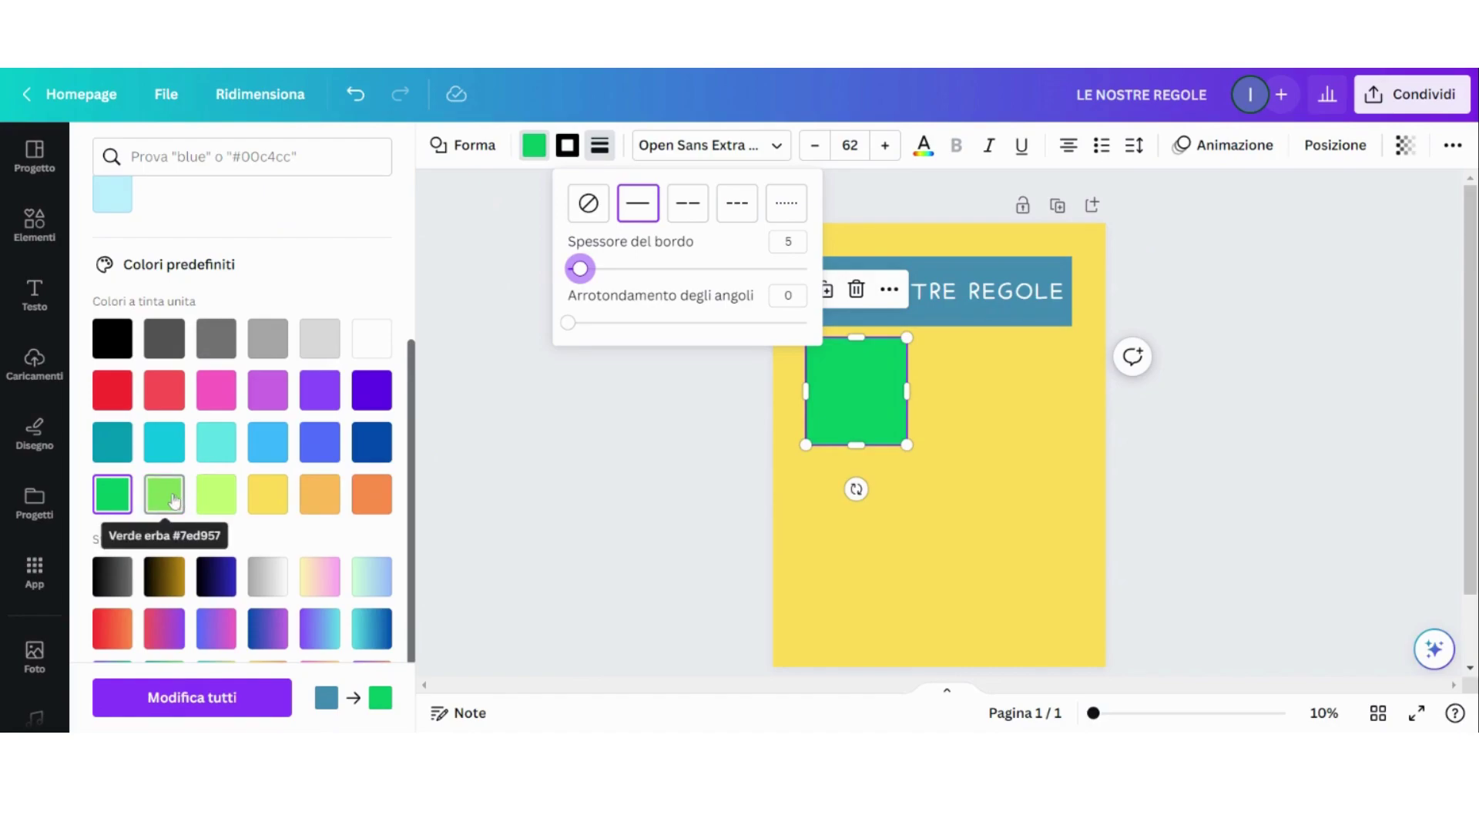
- Change the fill of the bordered square below the banner to light lime green
scroll(172, 502, up, 4)
scroll(223, 443, down, 3)
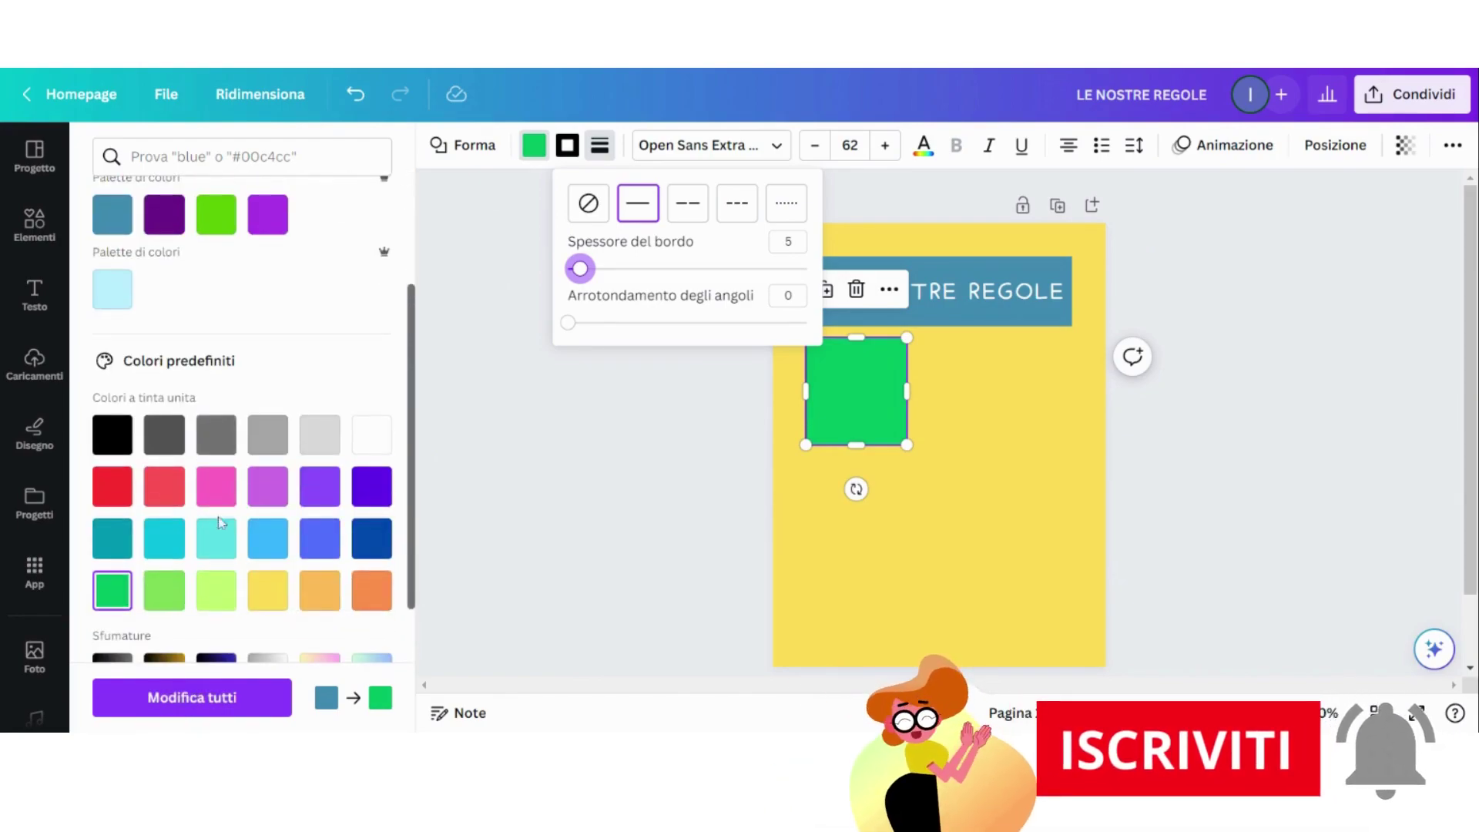
click(216, 590)
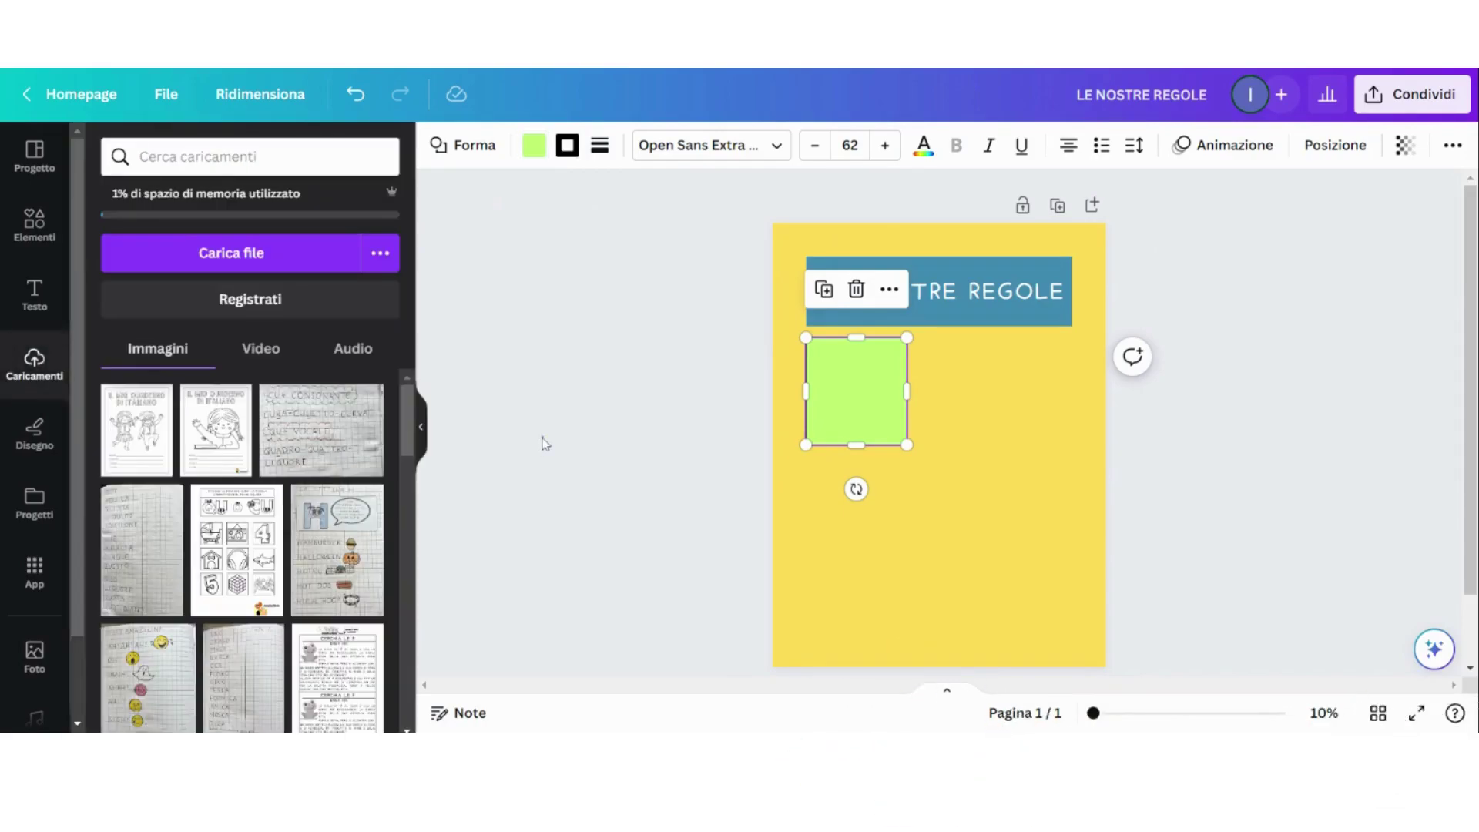
click(545, 443)
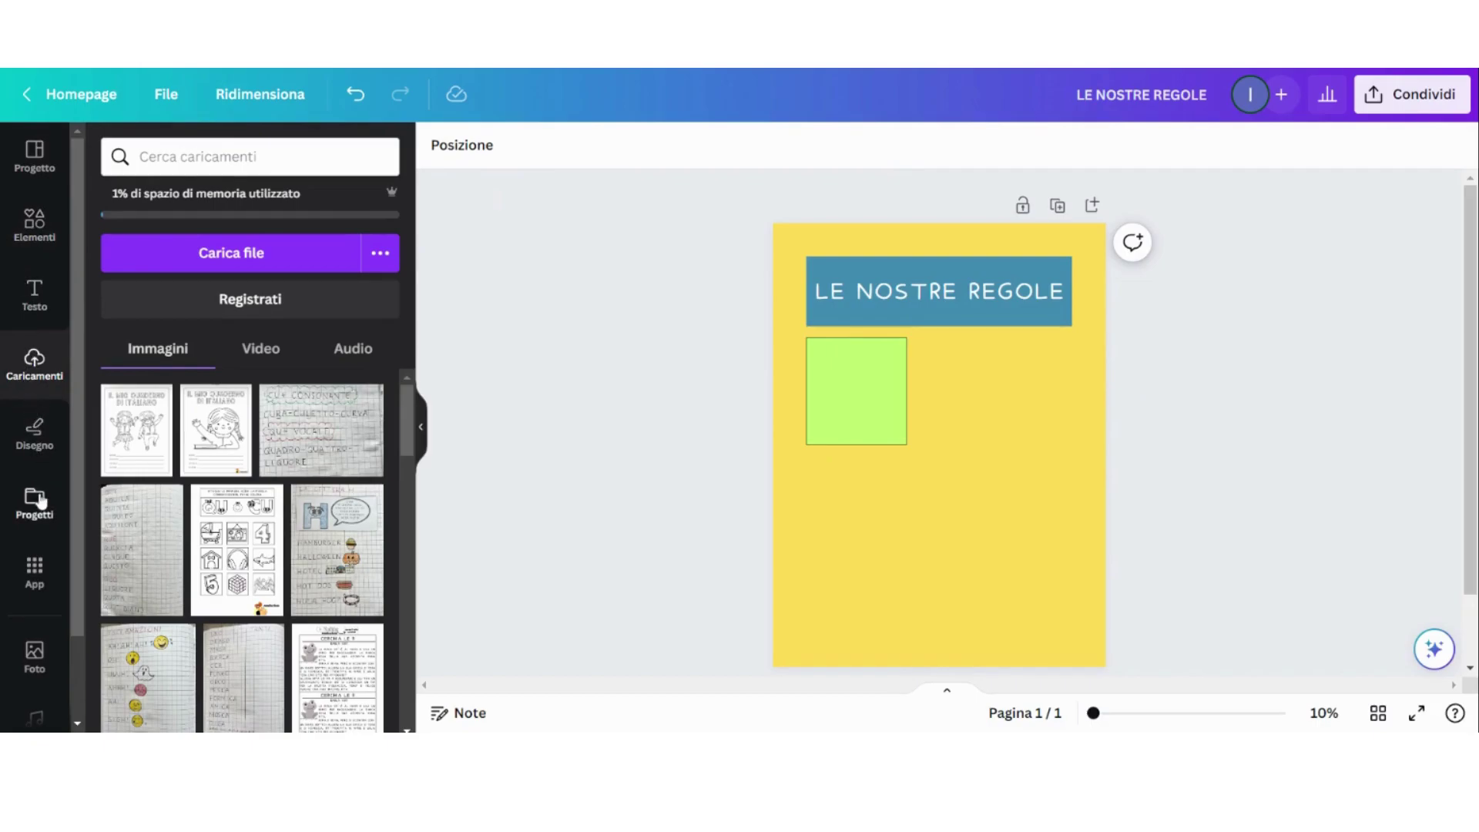
- Add a subtitle text reading "Salutiamo chi entra e chi esce", with a line break after "Salutiamo"
click(34, 297)
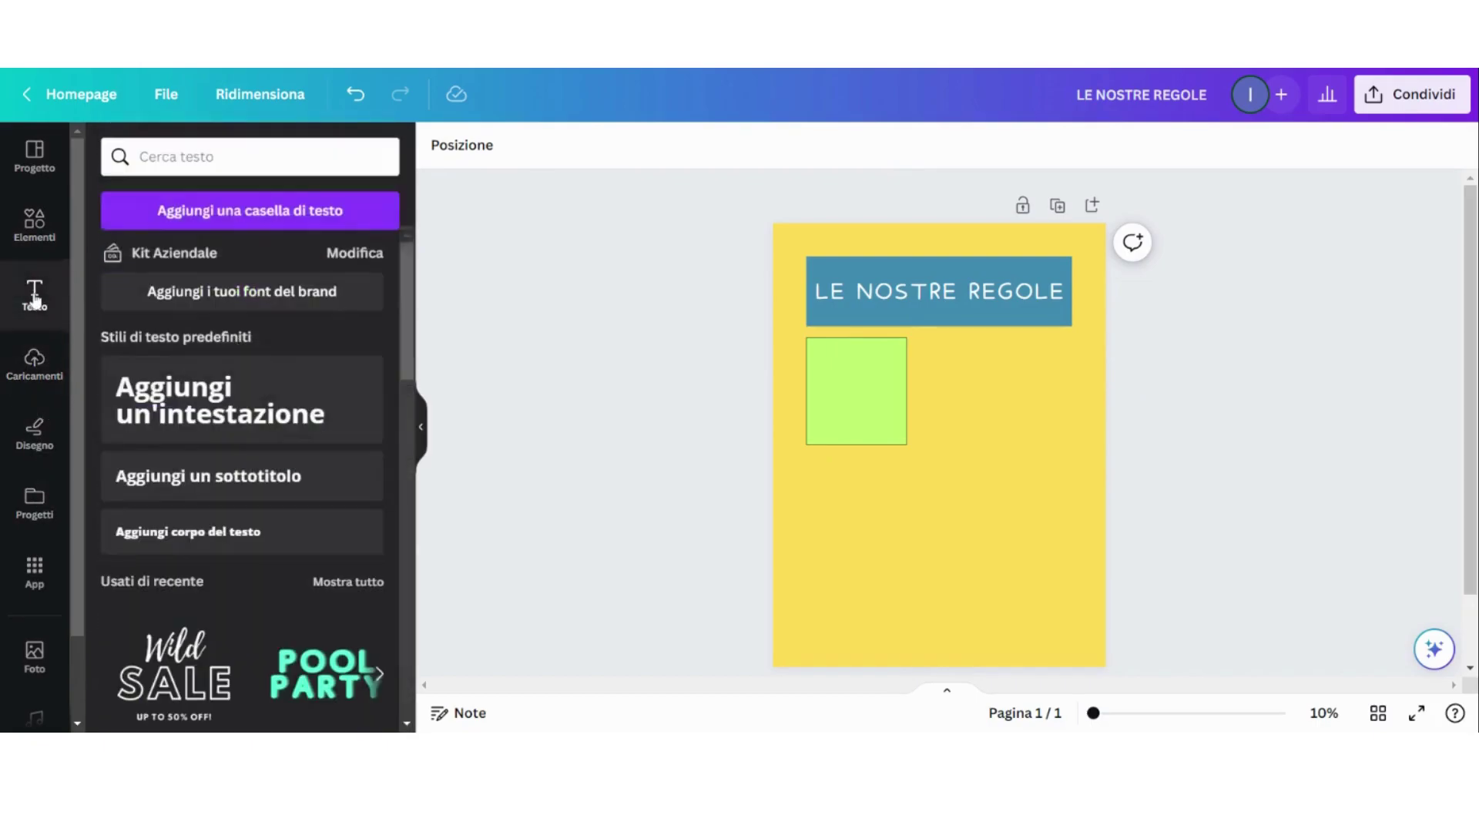
click(174, 482)
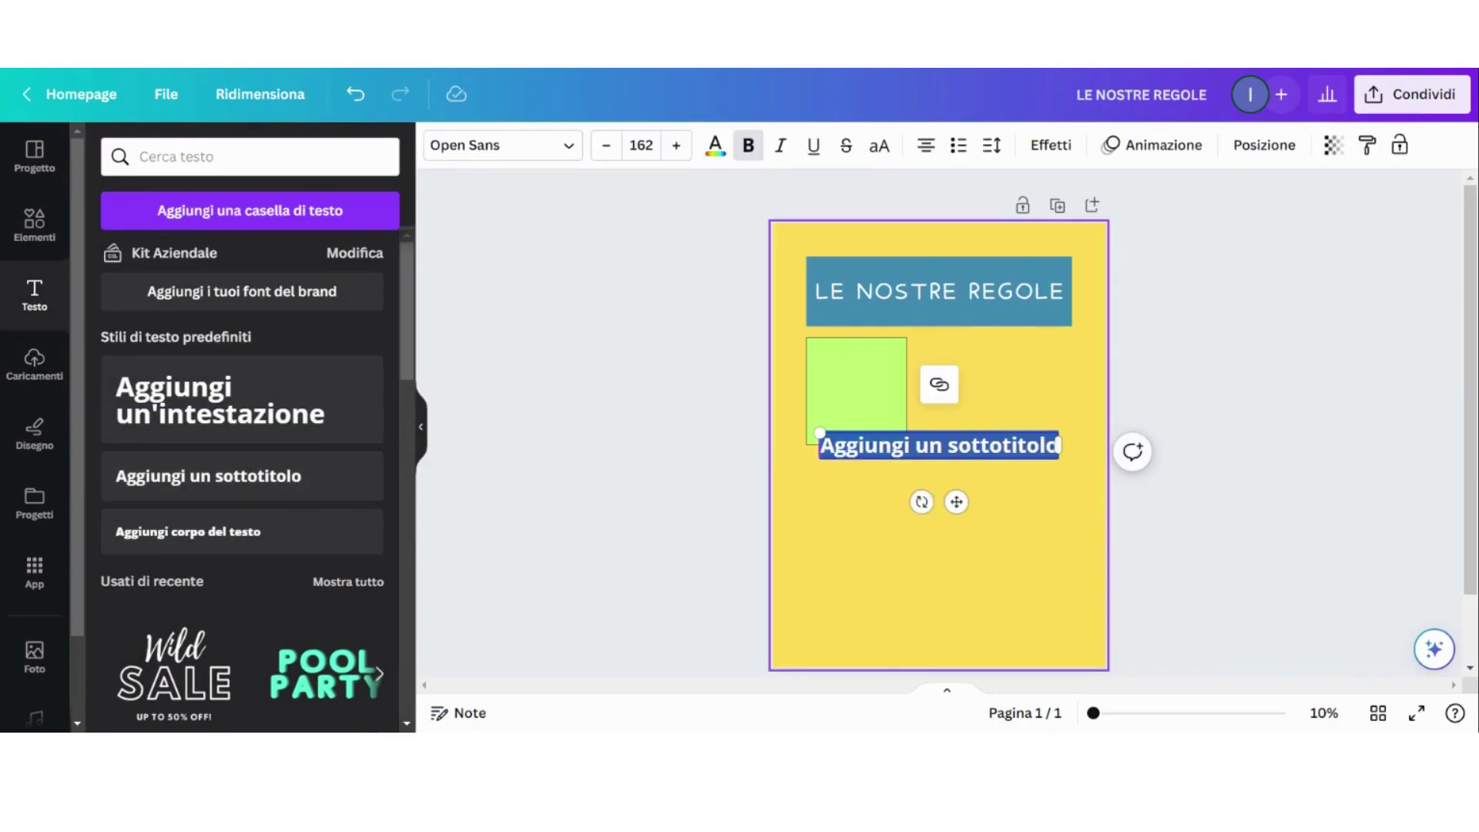
text(Salutiamo)
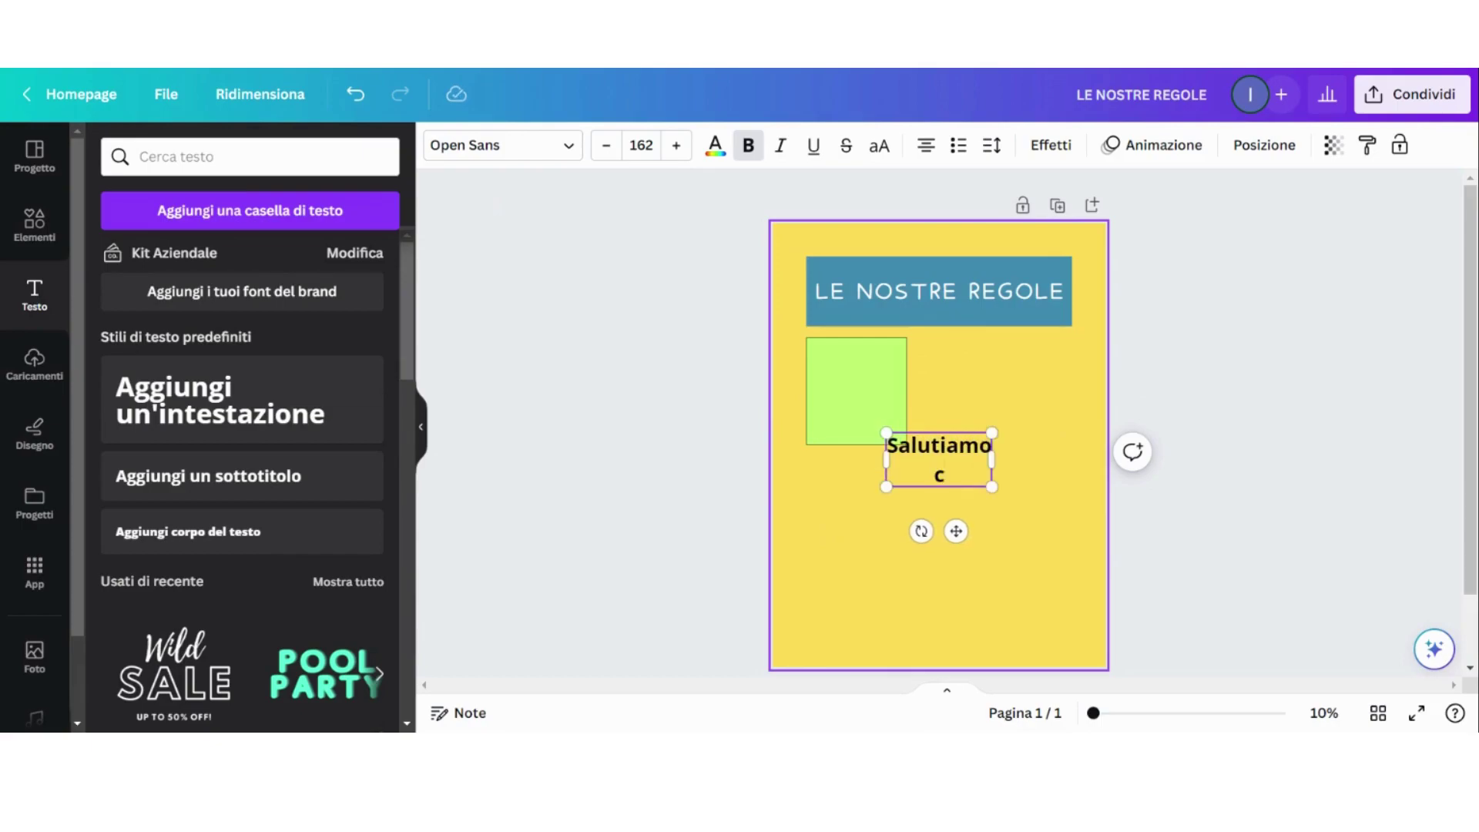
text( chi entra e chi)
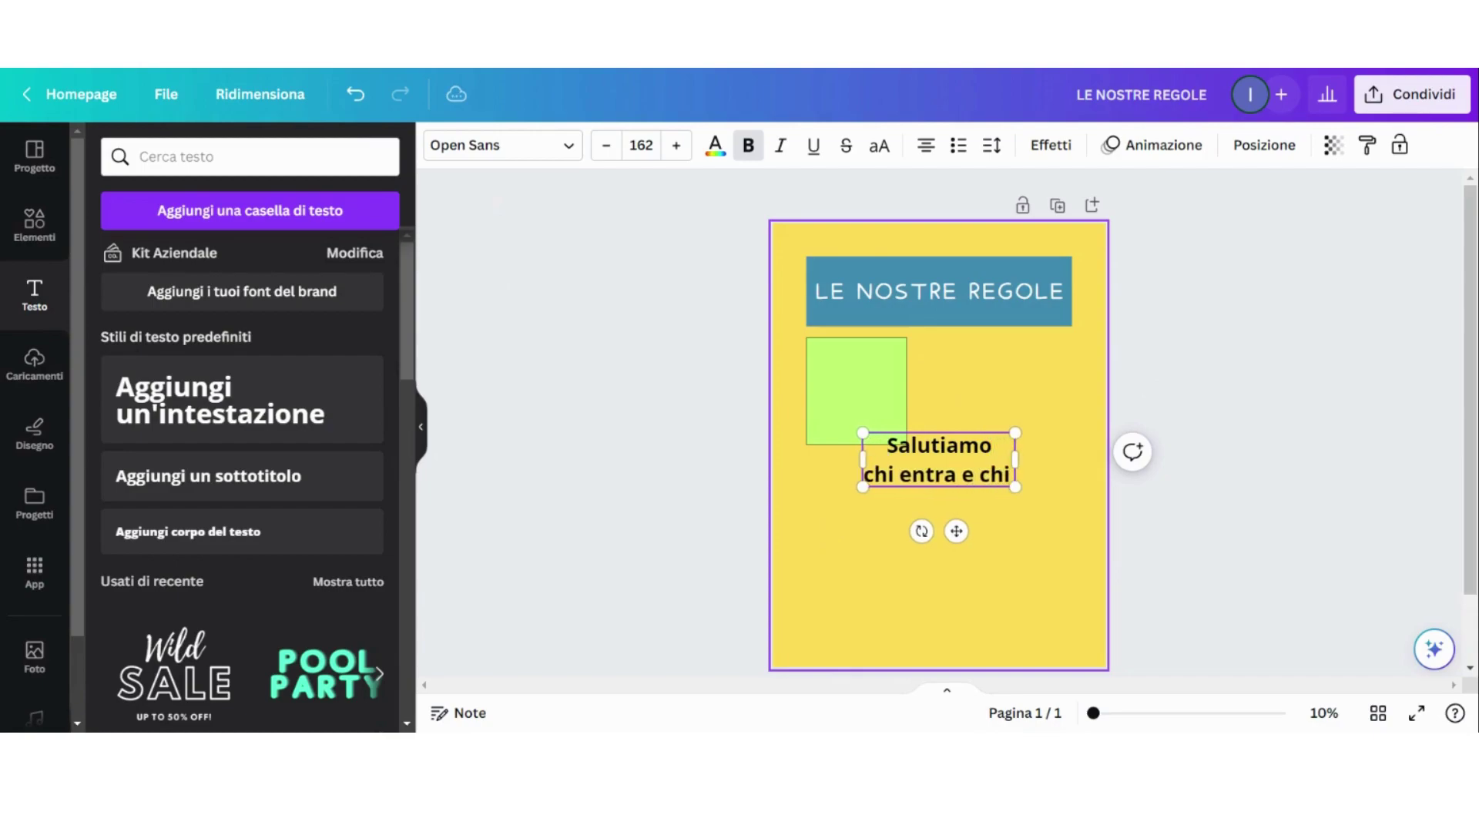
text( esce)
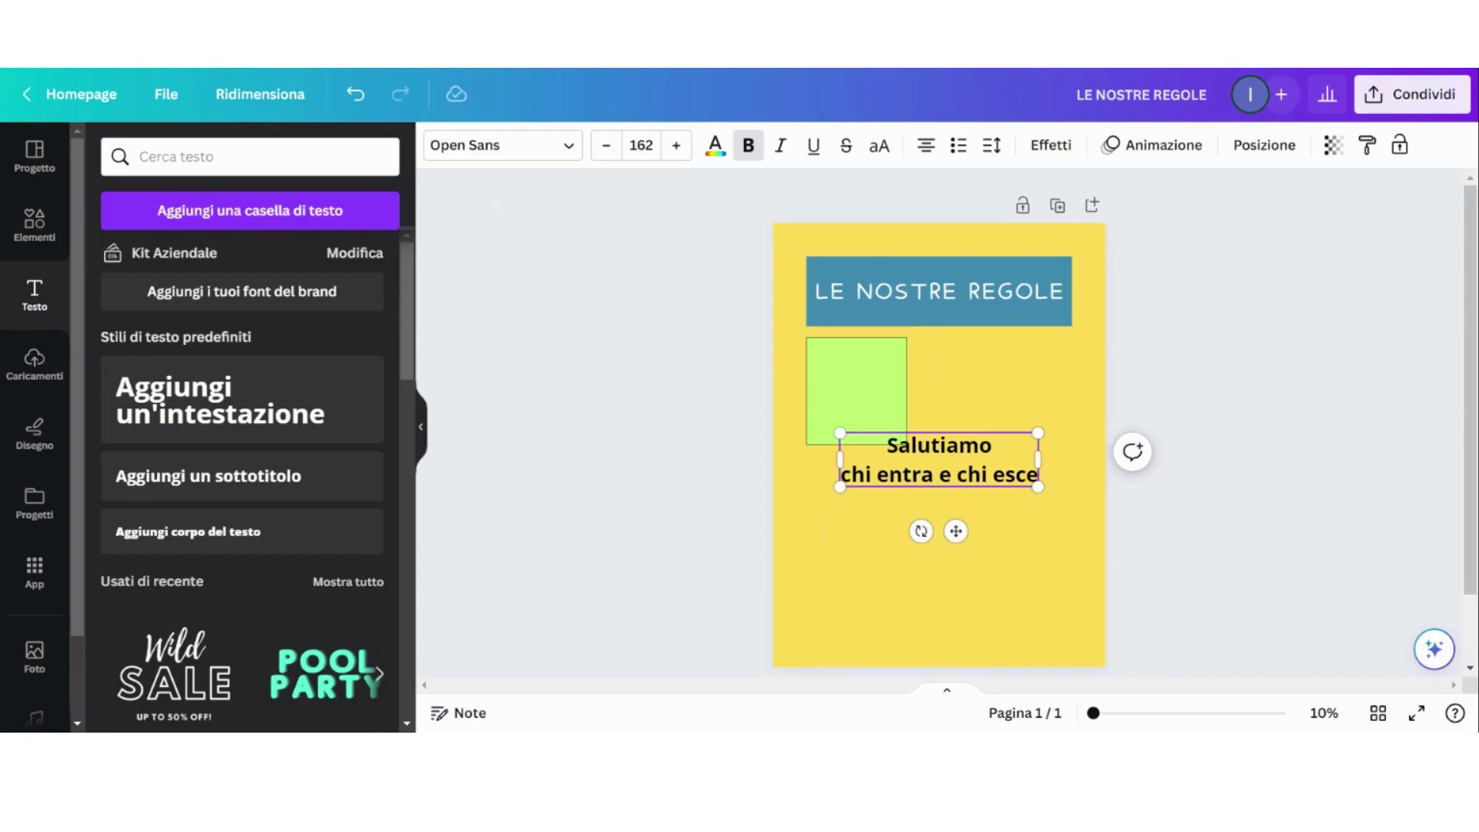
- Change the font of the whole "Salutiamo chi entra e chi esce" text to IreneFlorentina
drag(899, 445, 1027, 474)
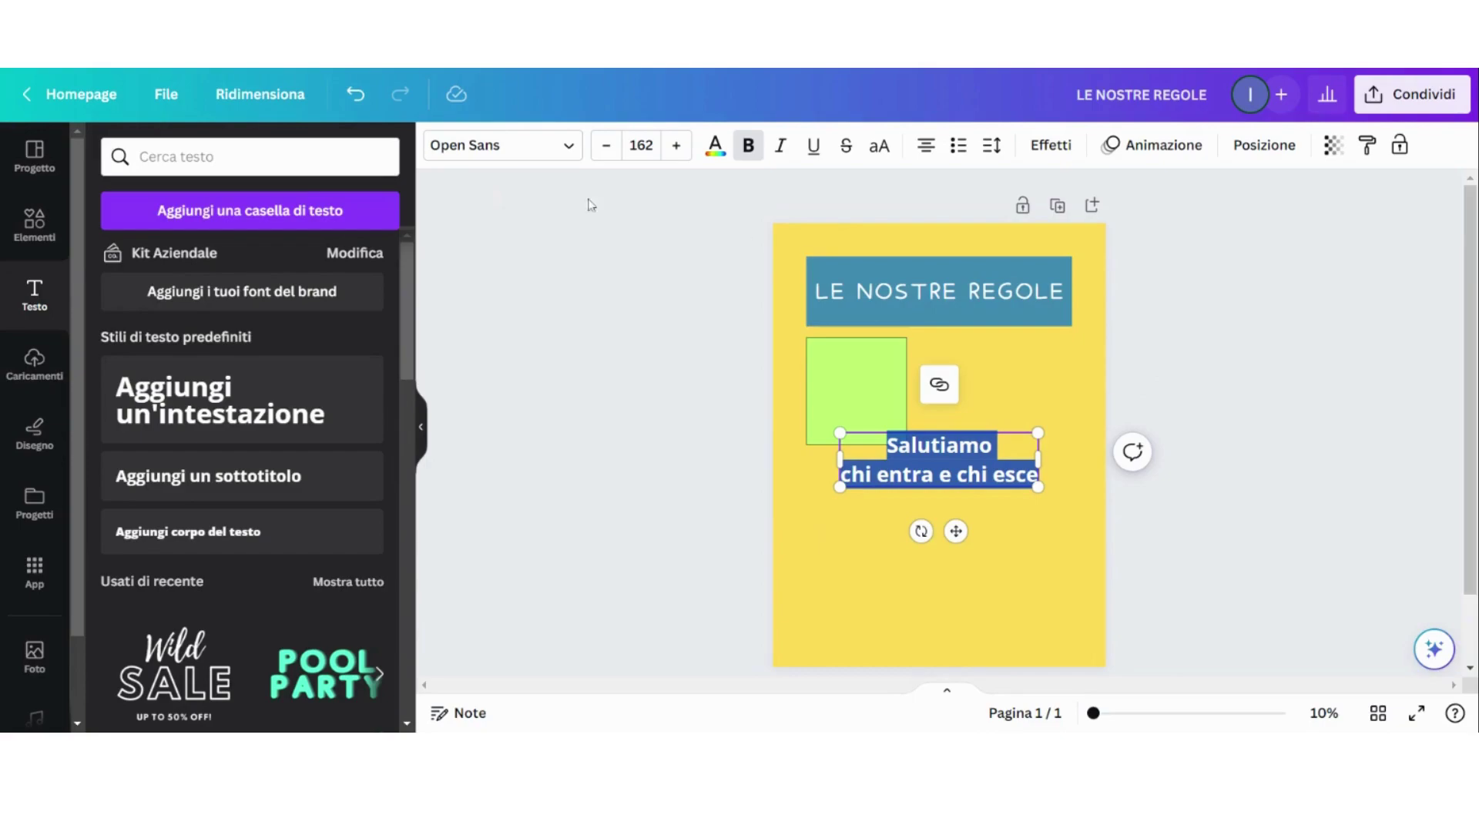
click(501, 146)
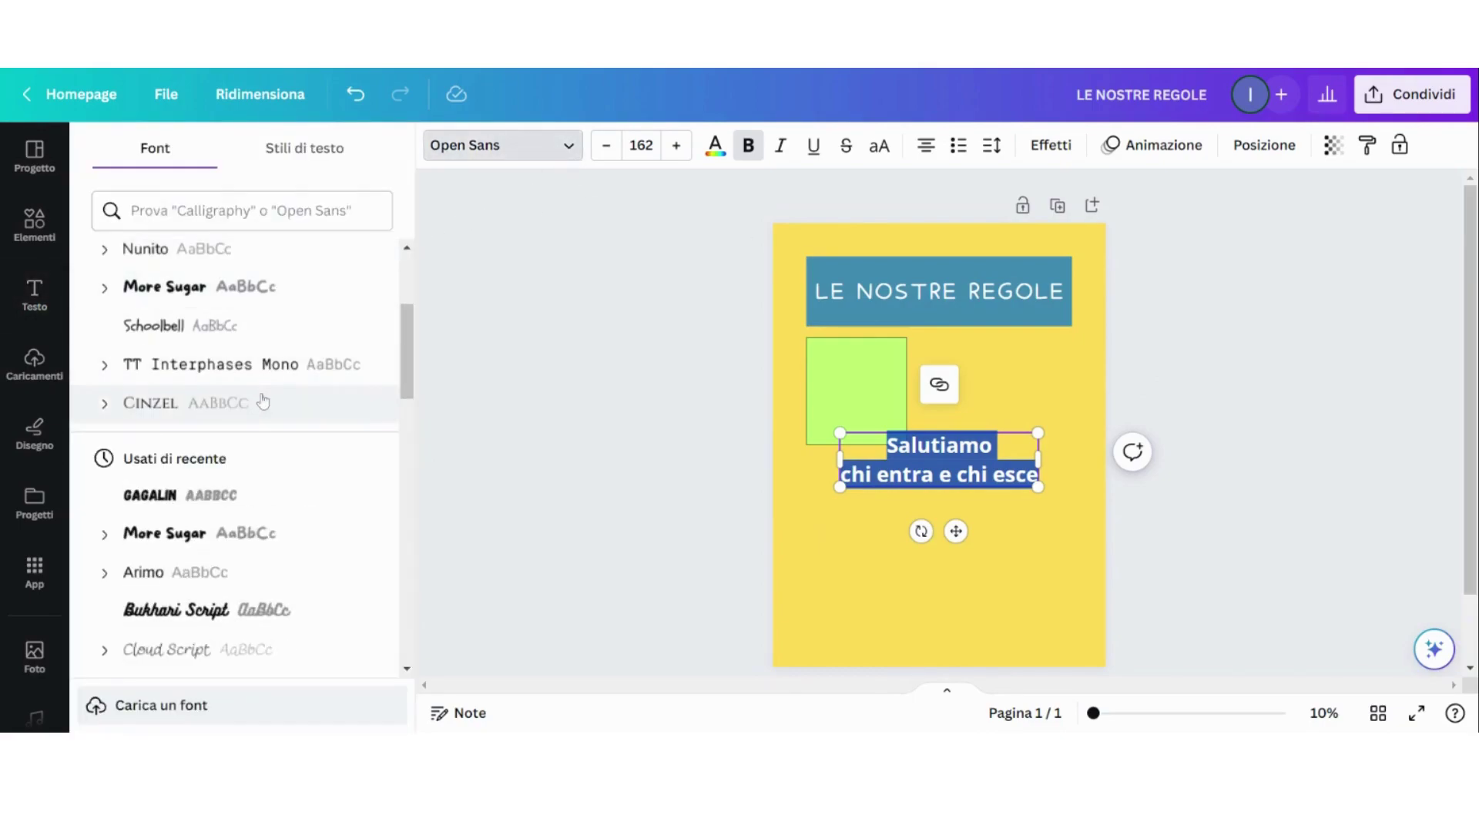
scroll(259, 363, up, 3)
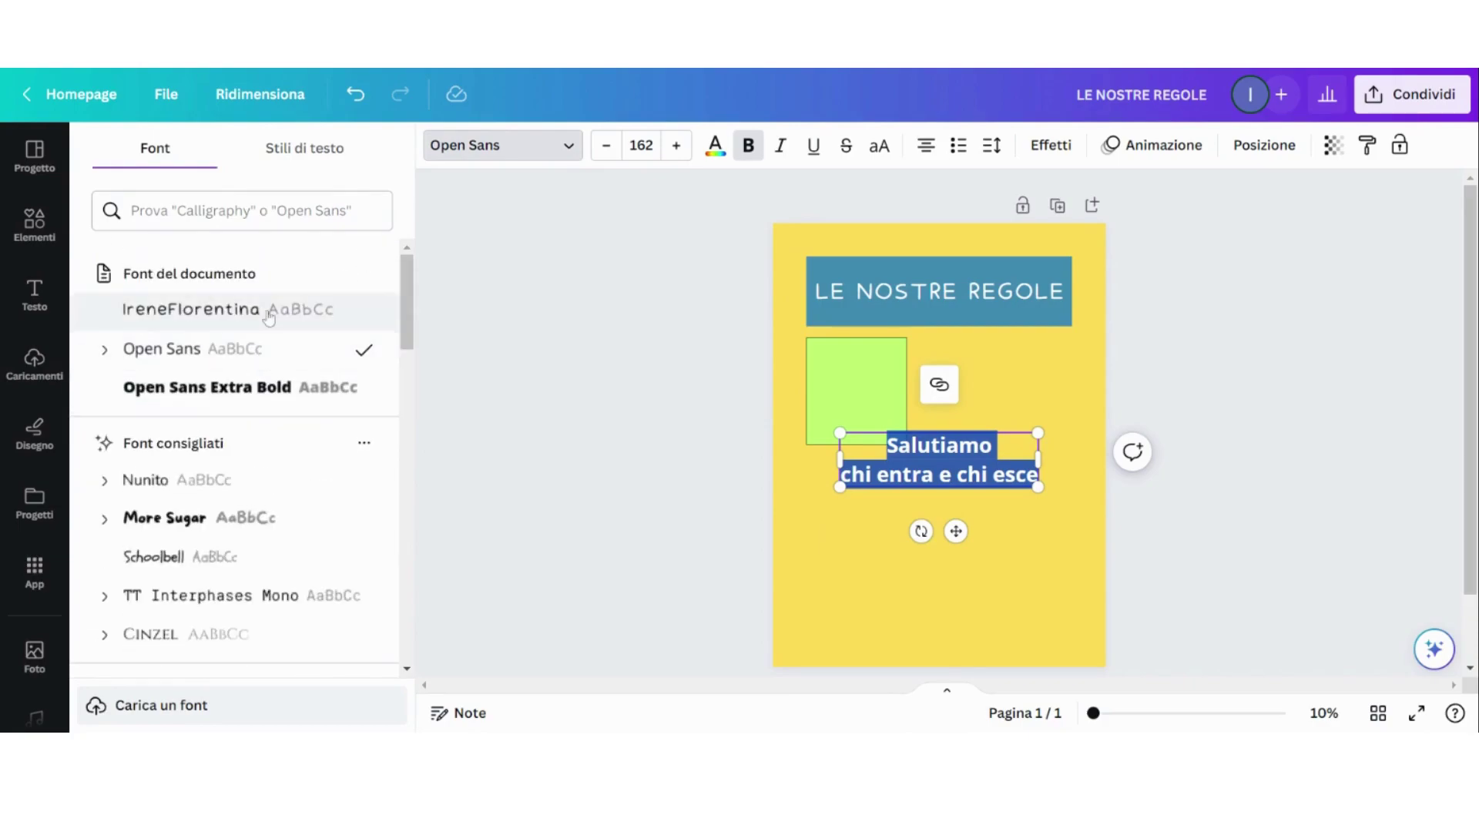
click(271, 316)
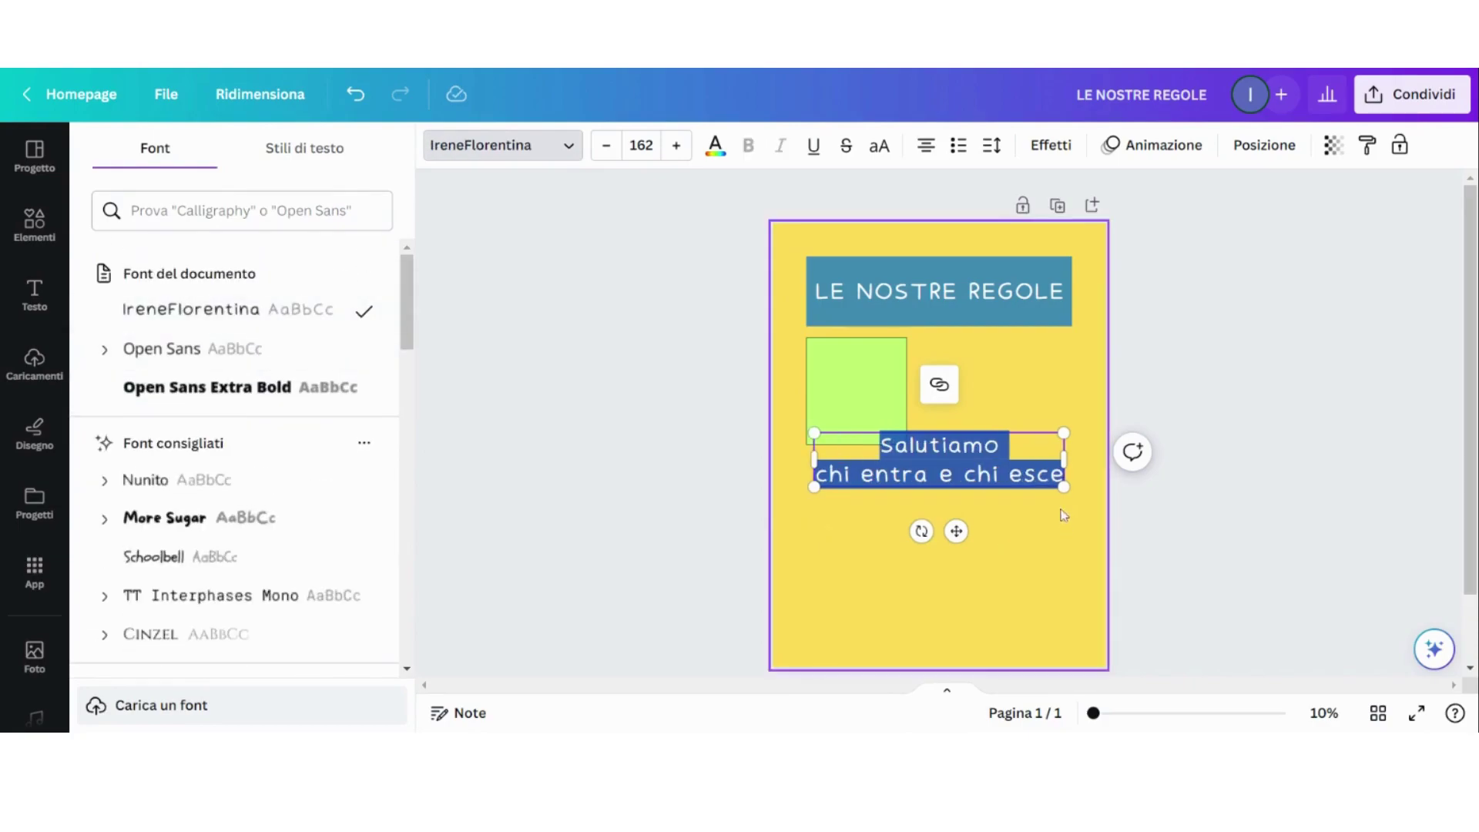
- Shrink the "Salutiamo chi entra e chi esce" text to size 60 and centre it in the upper part of the green box
drag(1064, 486, 908, 439)
drag(1093, 713, 1132, 714)
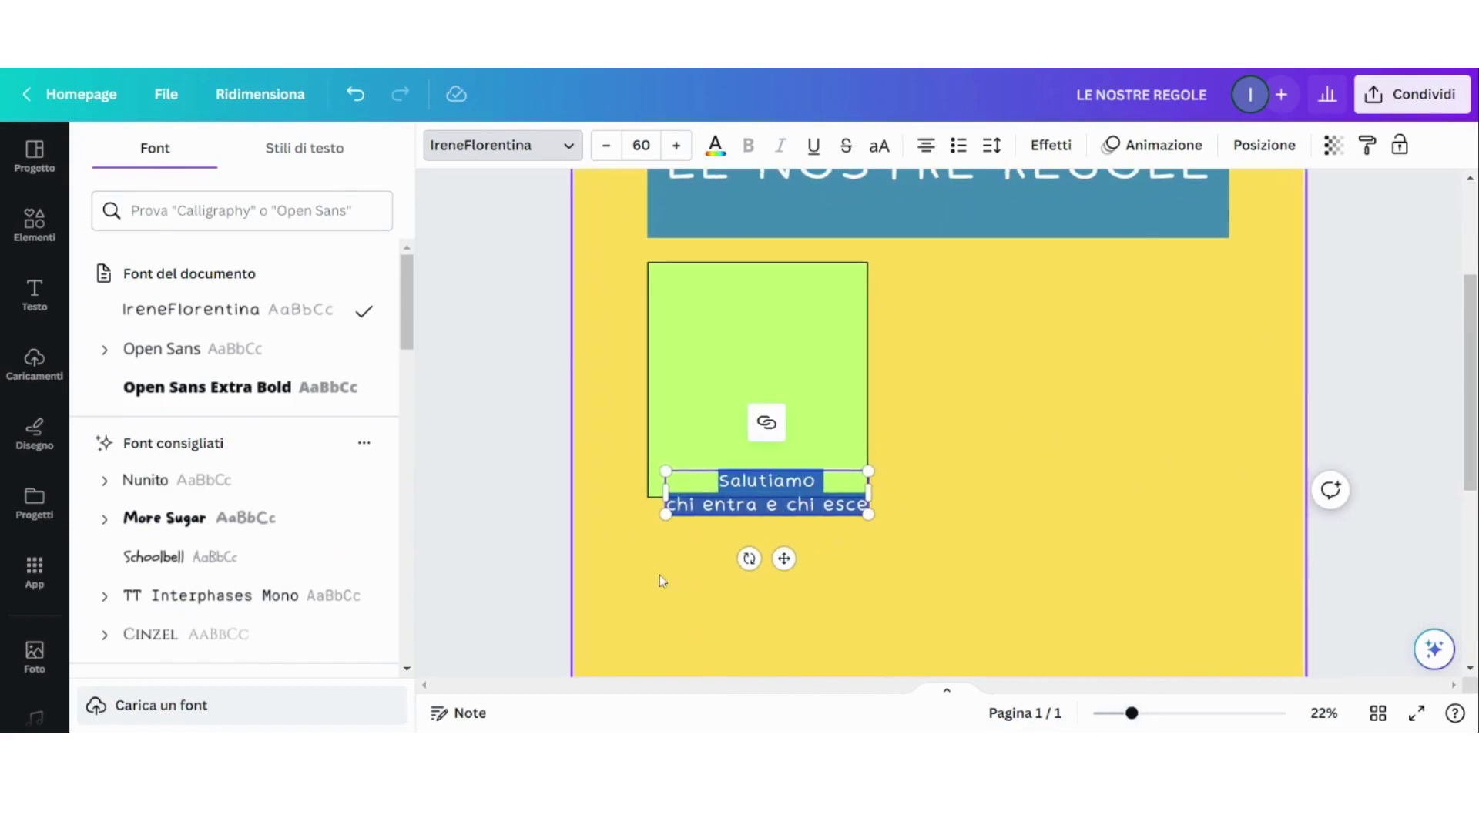
drag(783, 558, 782, 359)
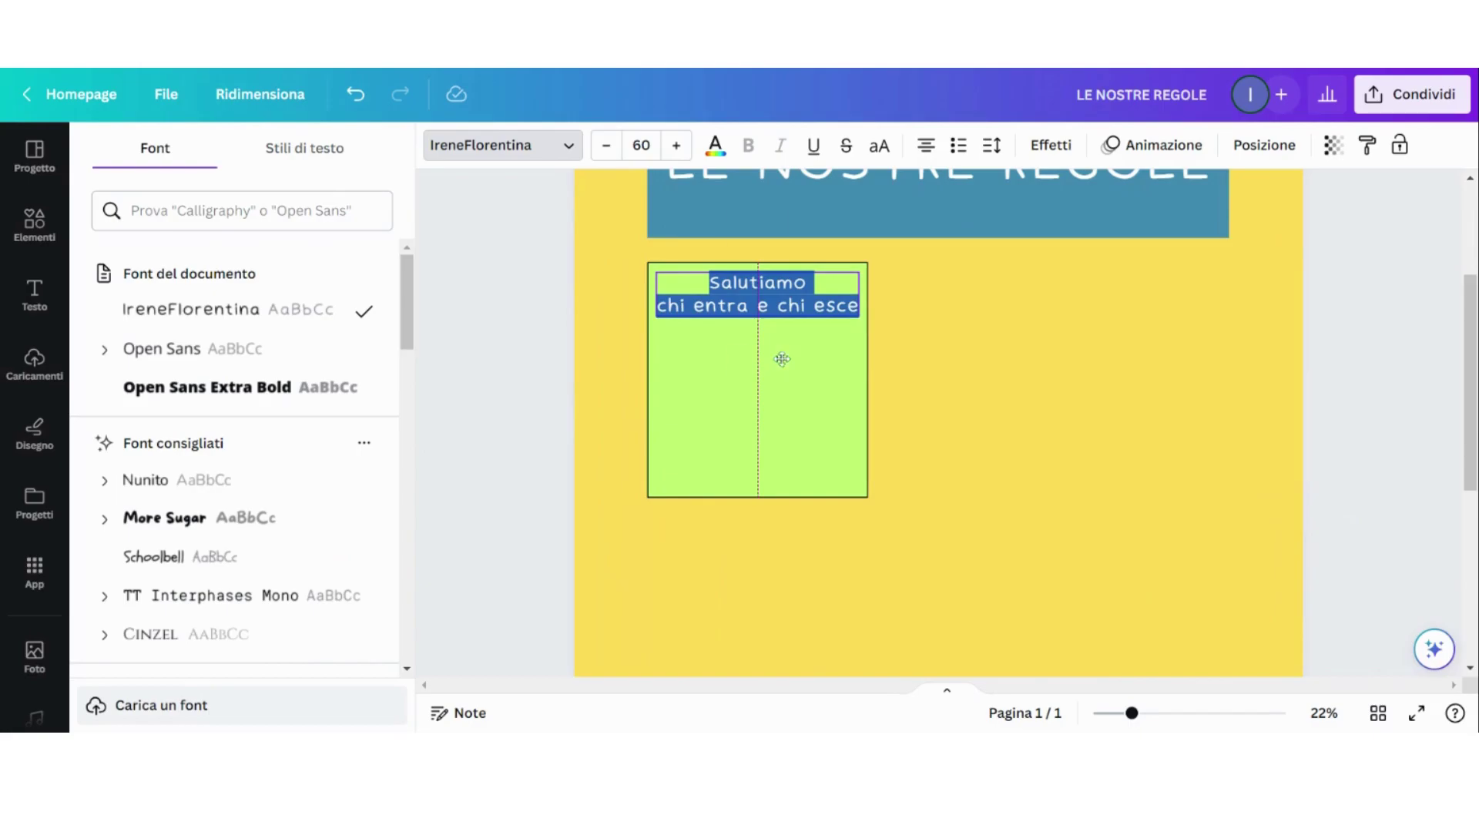
click(516, 400)
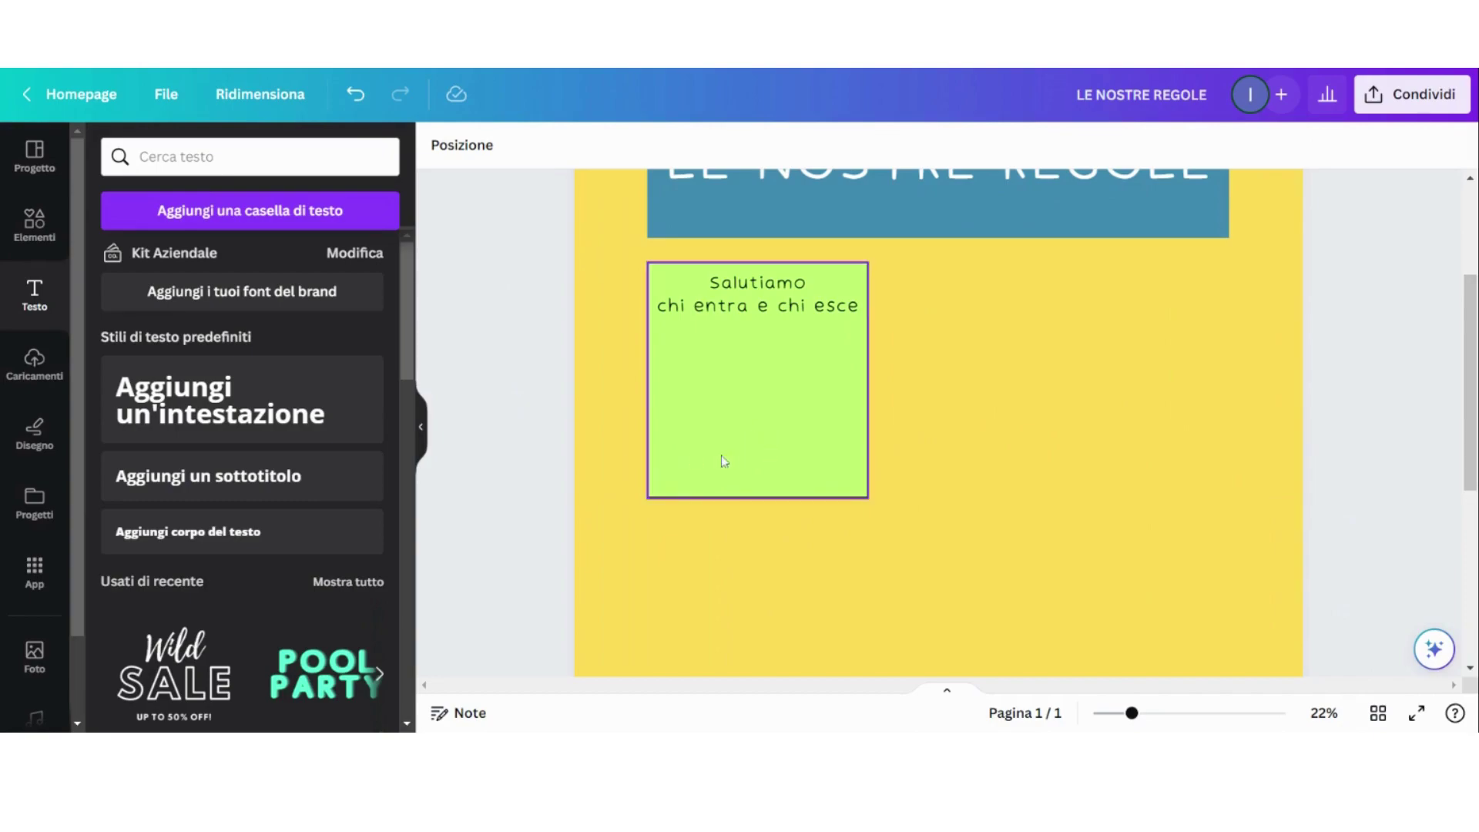
- Search the graphics for "salutare" and insert the illustration of a girl in a red dotted dress and a boy waving
click(37, 234)
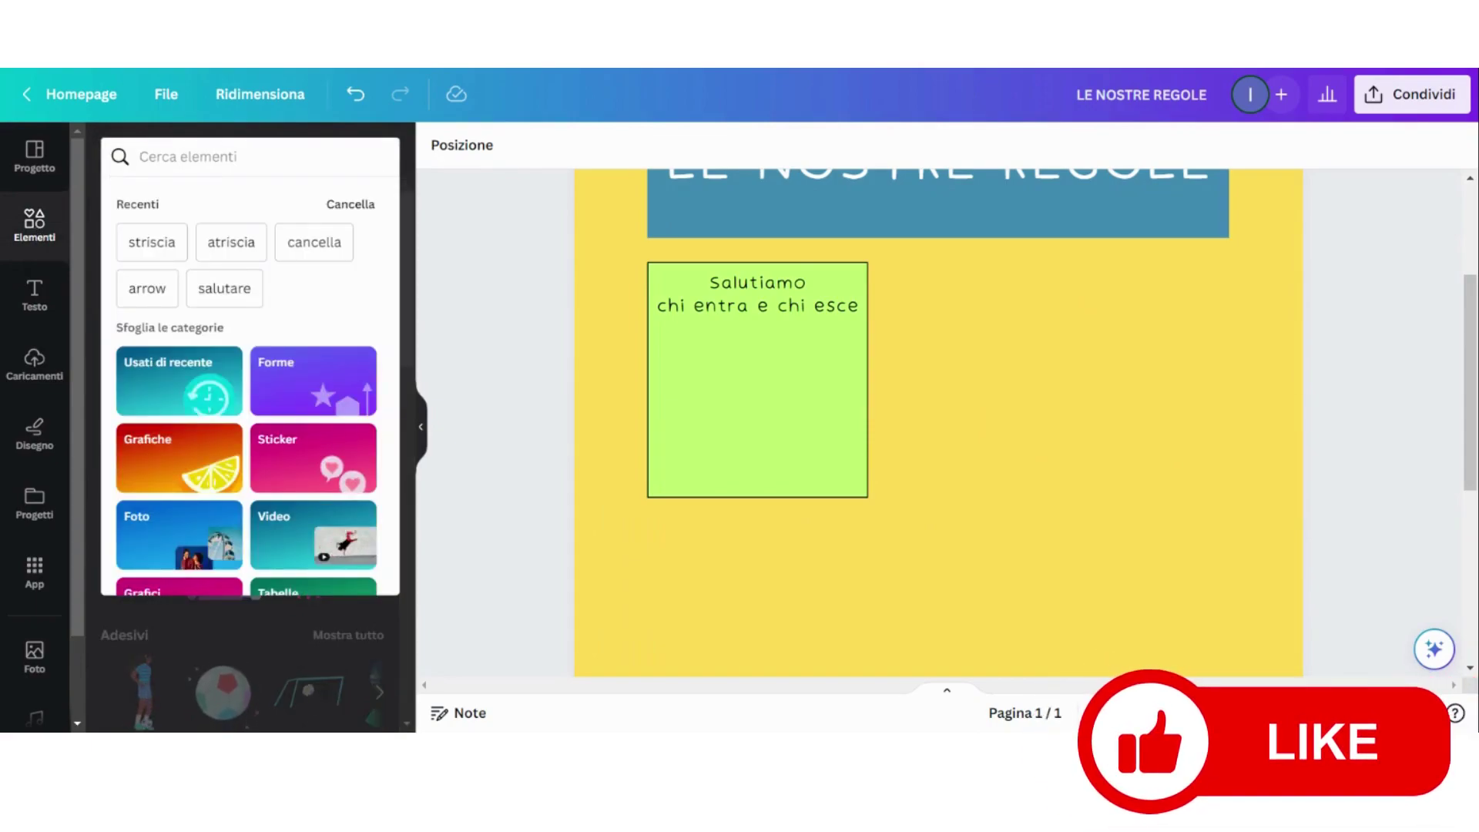
text(salutare)
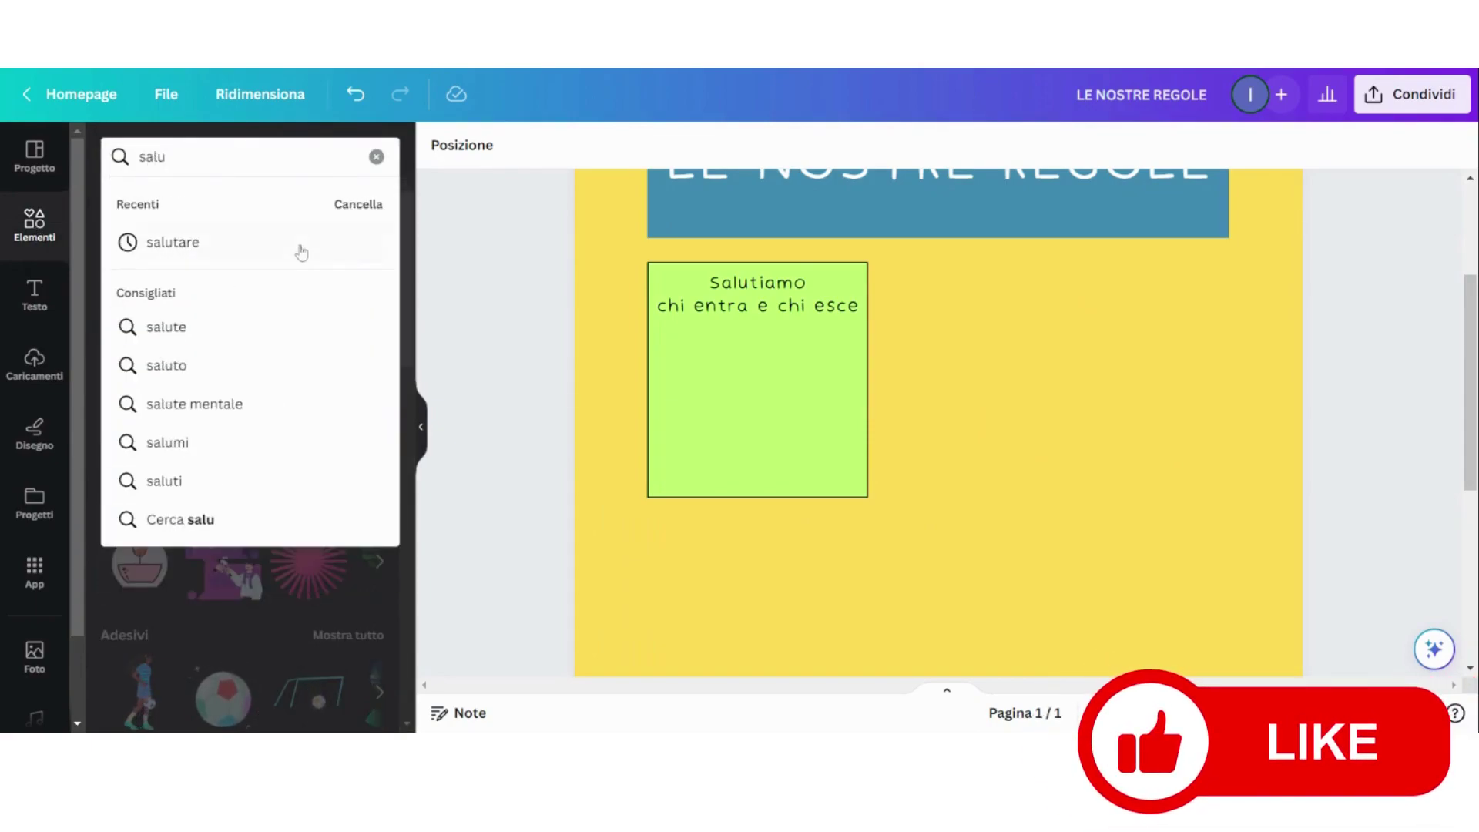
click(231, 242)
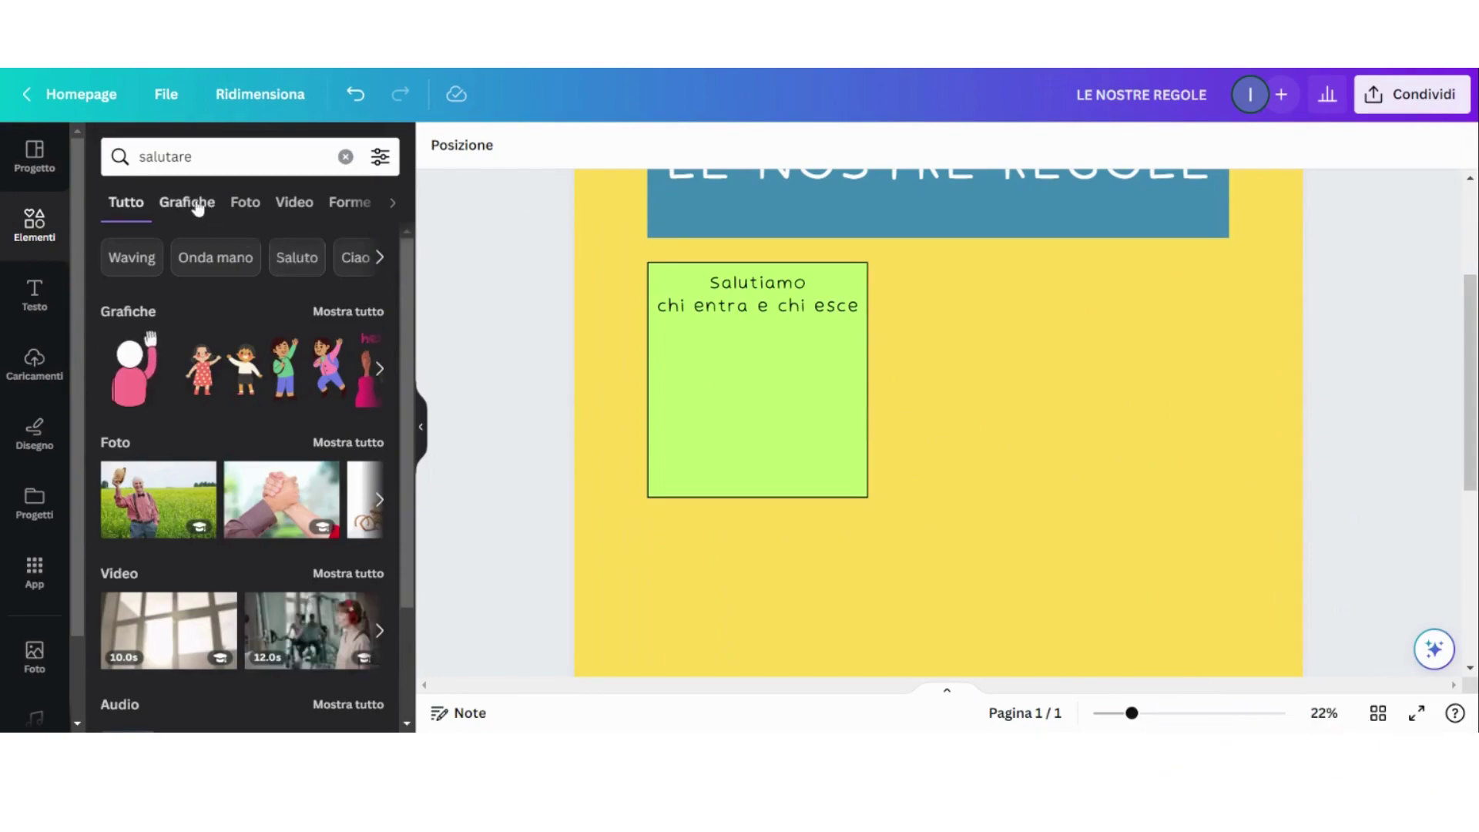
click(198, 205)
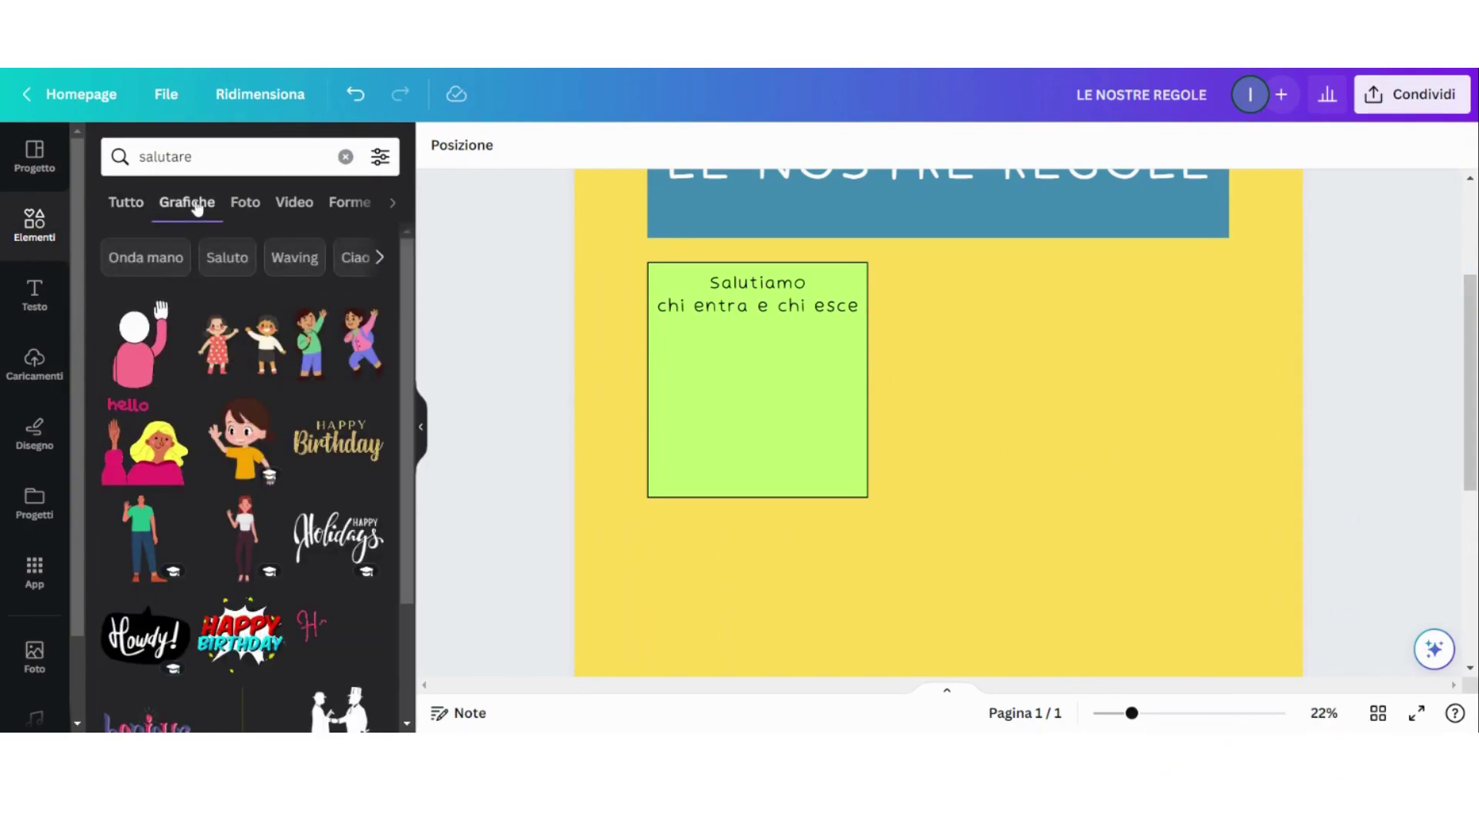
click(233, 357)
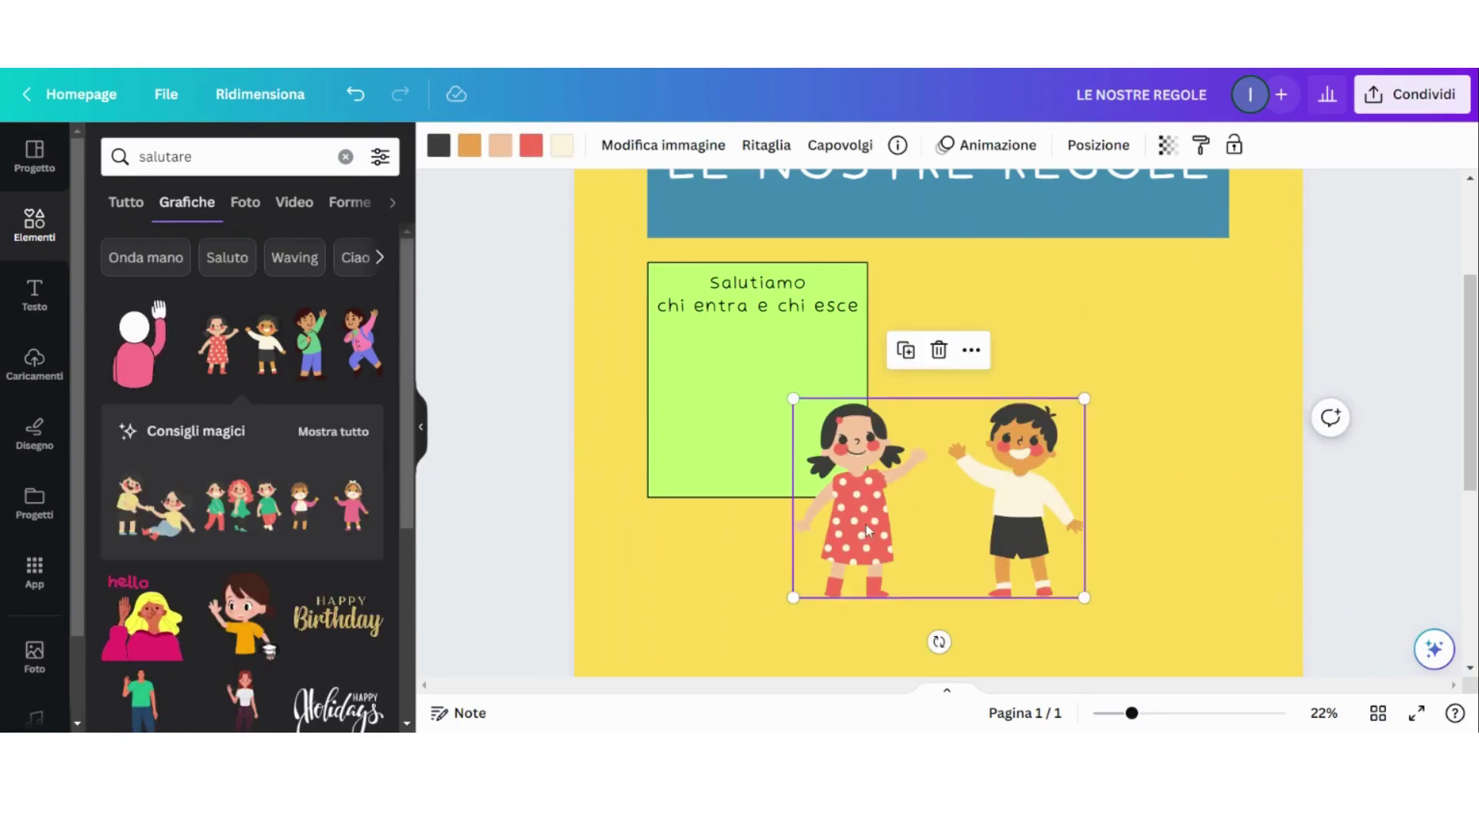
- Shrink the waving children illustration to the width of the green box and place it below the text, along the box's lower edge
drag(867, 530, 709, 448)
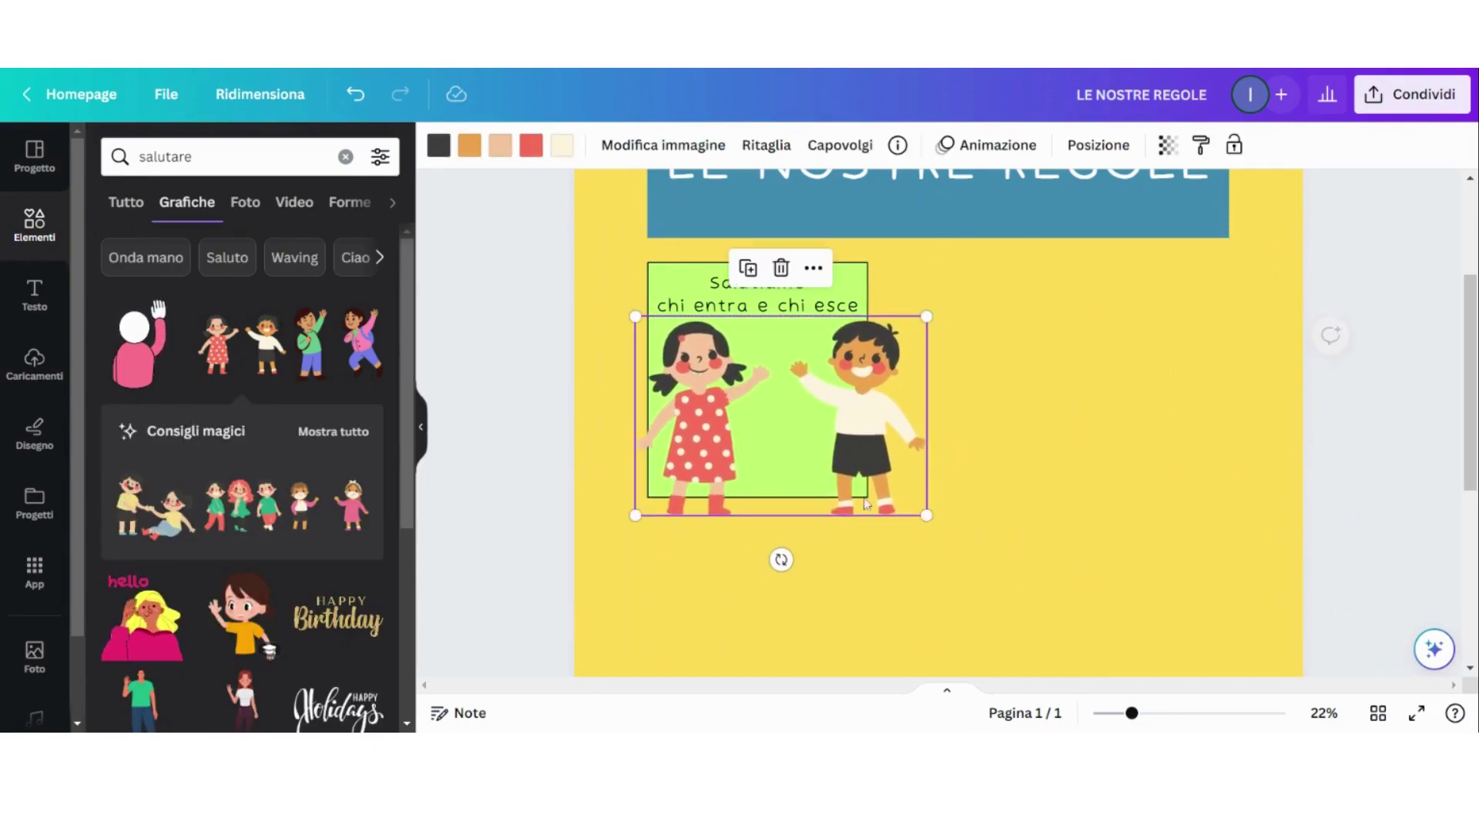
drag(927, 515, 868, 476)
drag(631, 318, 654, 333)
drag(748, 427, 743, 448)
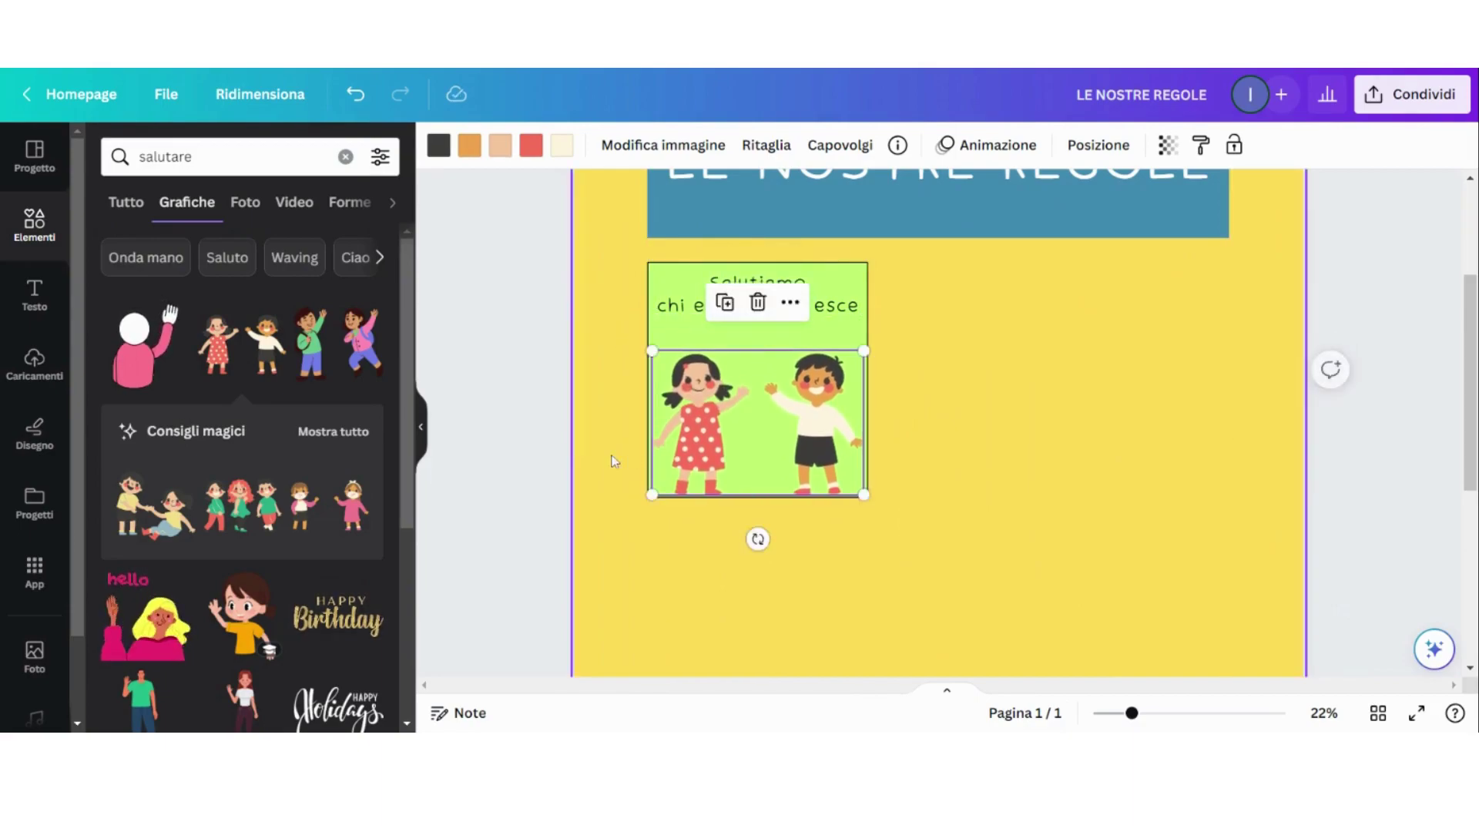
click(464, 437)
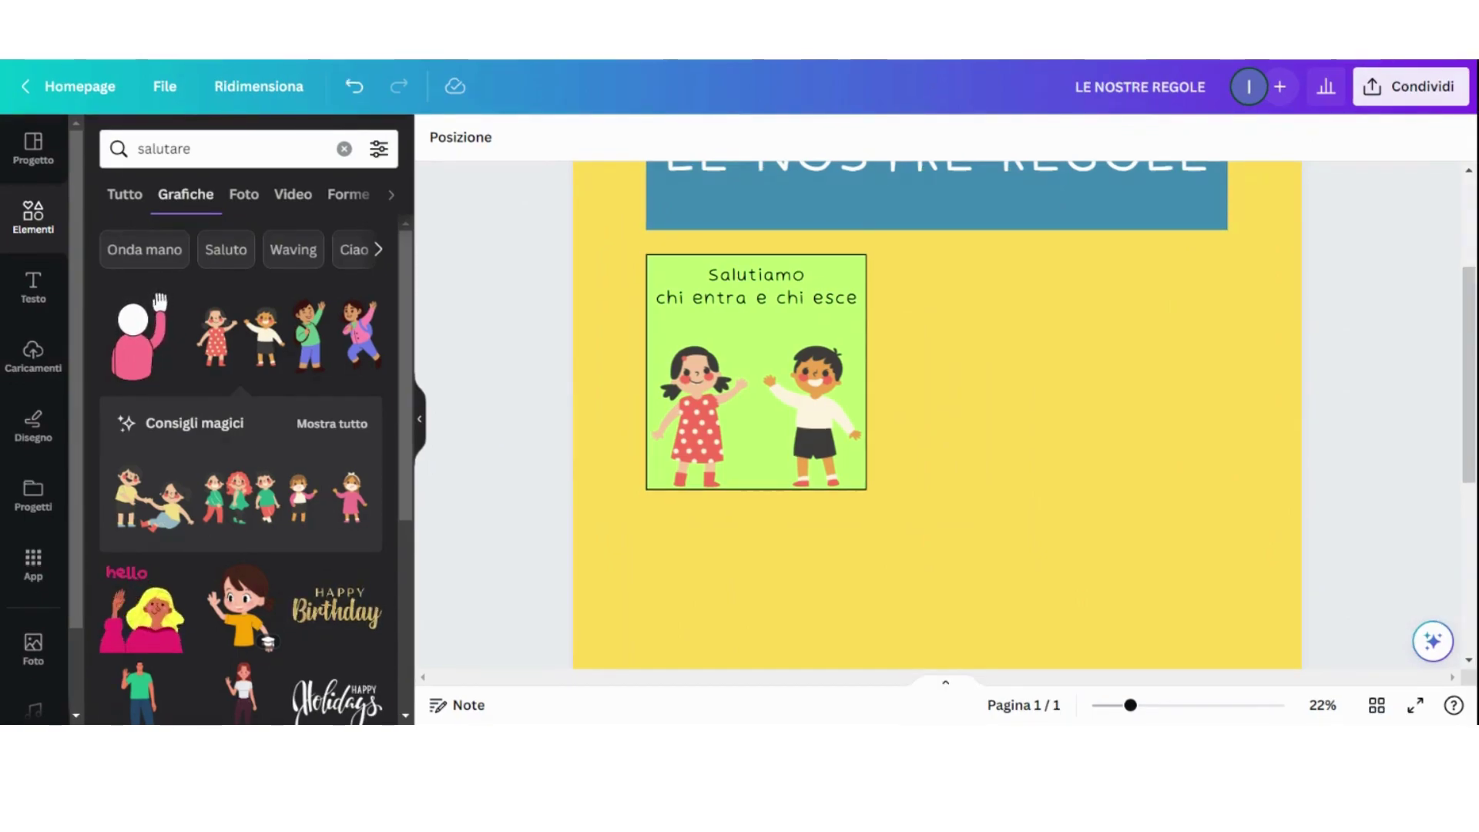
- Copy the green box without its contents and place the copy to its right, aligned in height and separated by a small gap
click(657, 263)
click(790, 205)
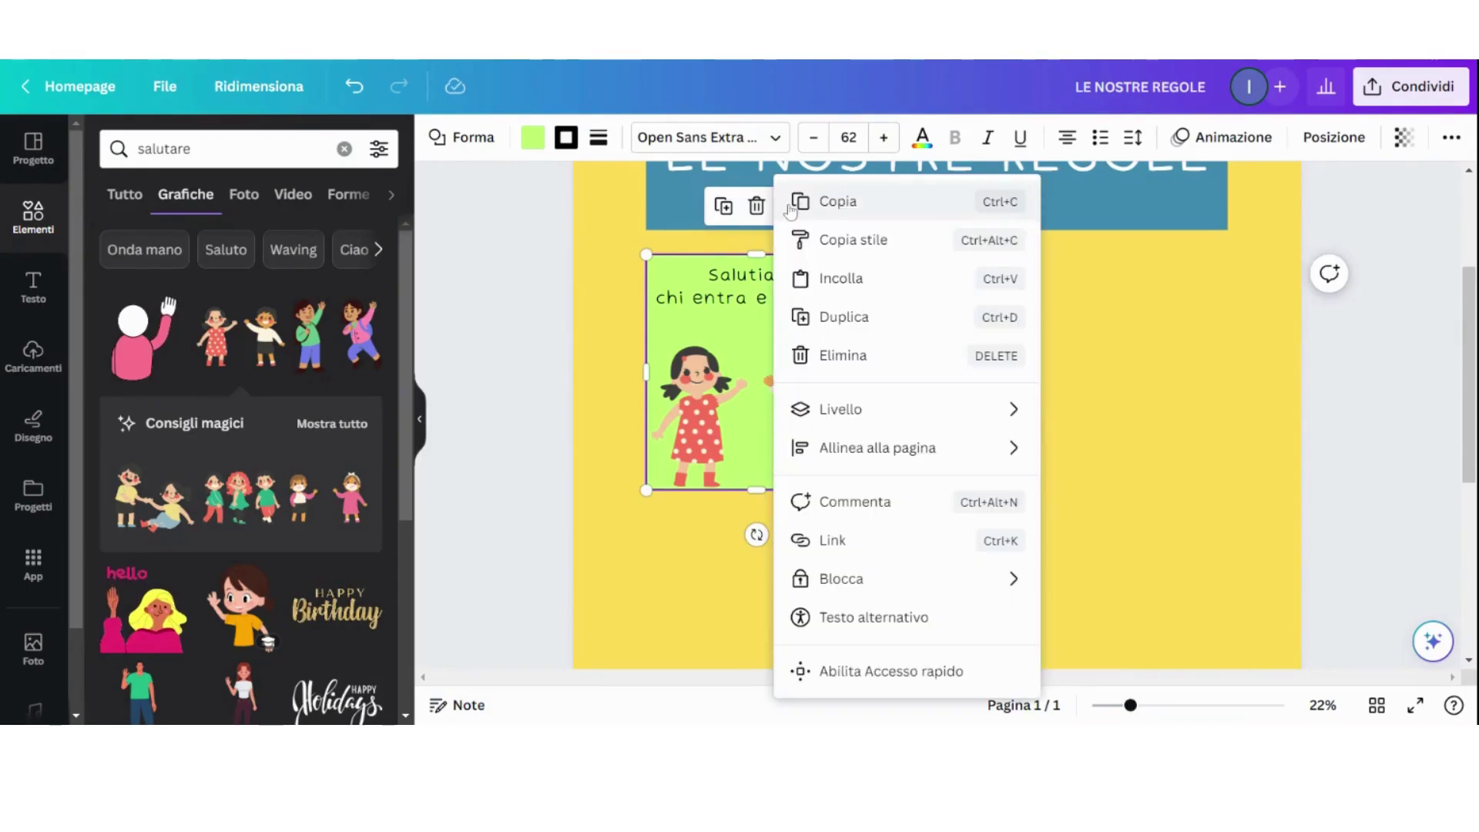
click(791, 207)
click(992, 465)
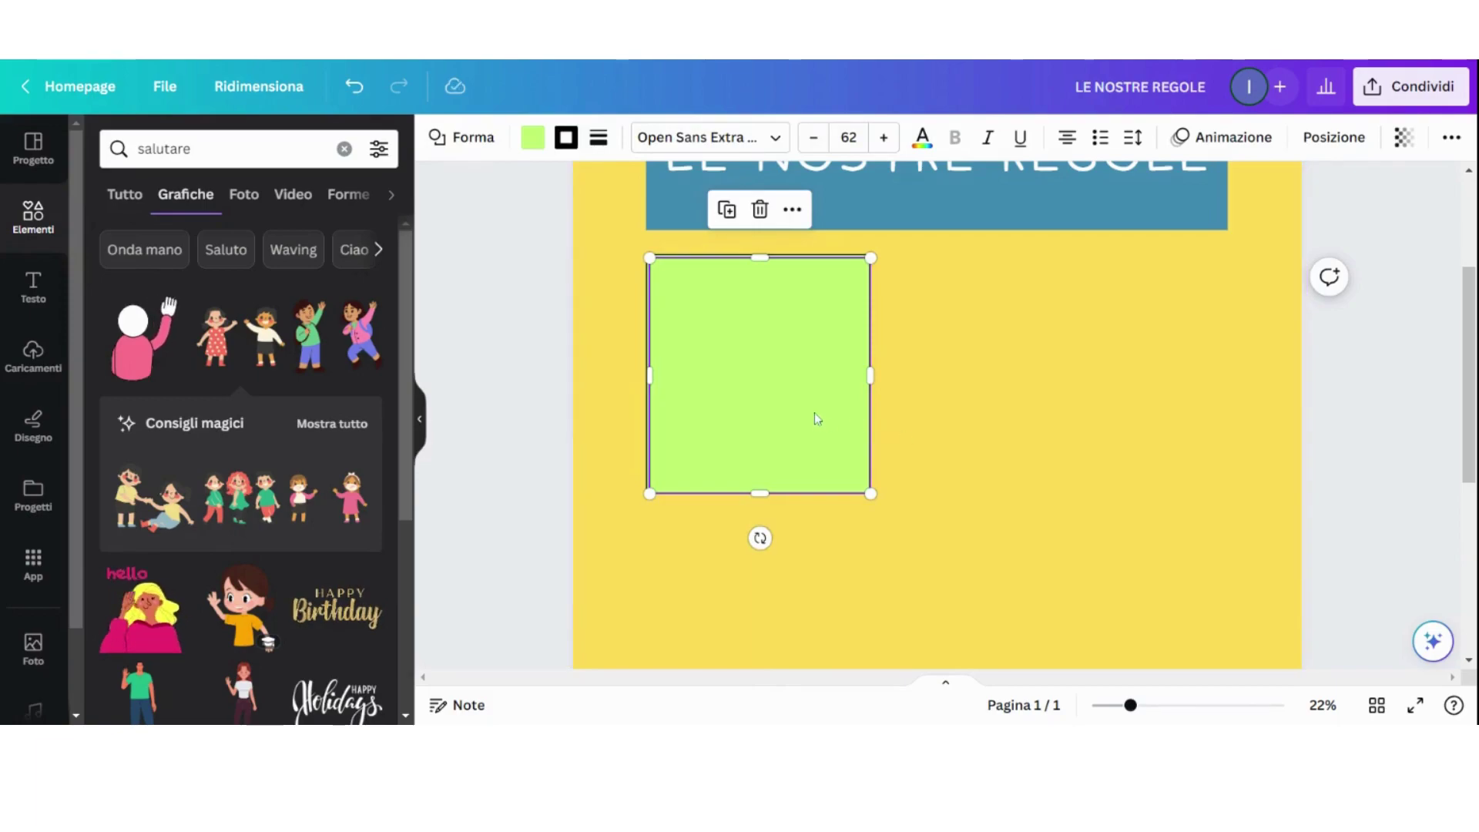
drag(817, 418, 1054, 410)
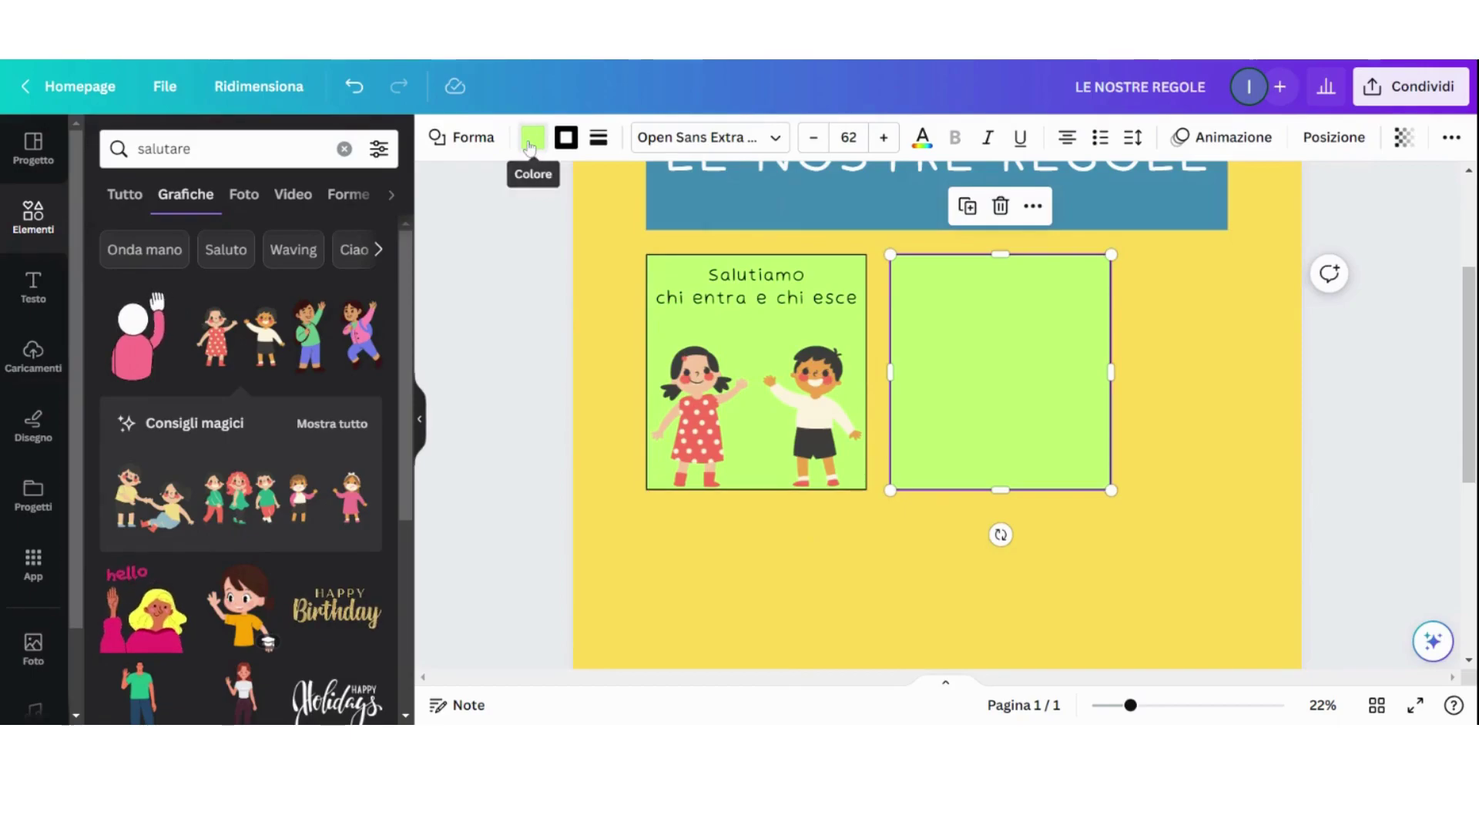
- Fill the copied box with the document's orange and set its border colour to coral red #f9705a
click(531, 141)
click(113, 308)
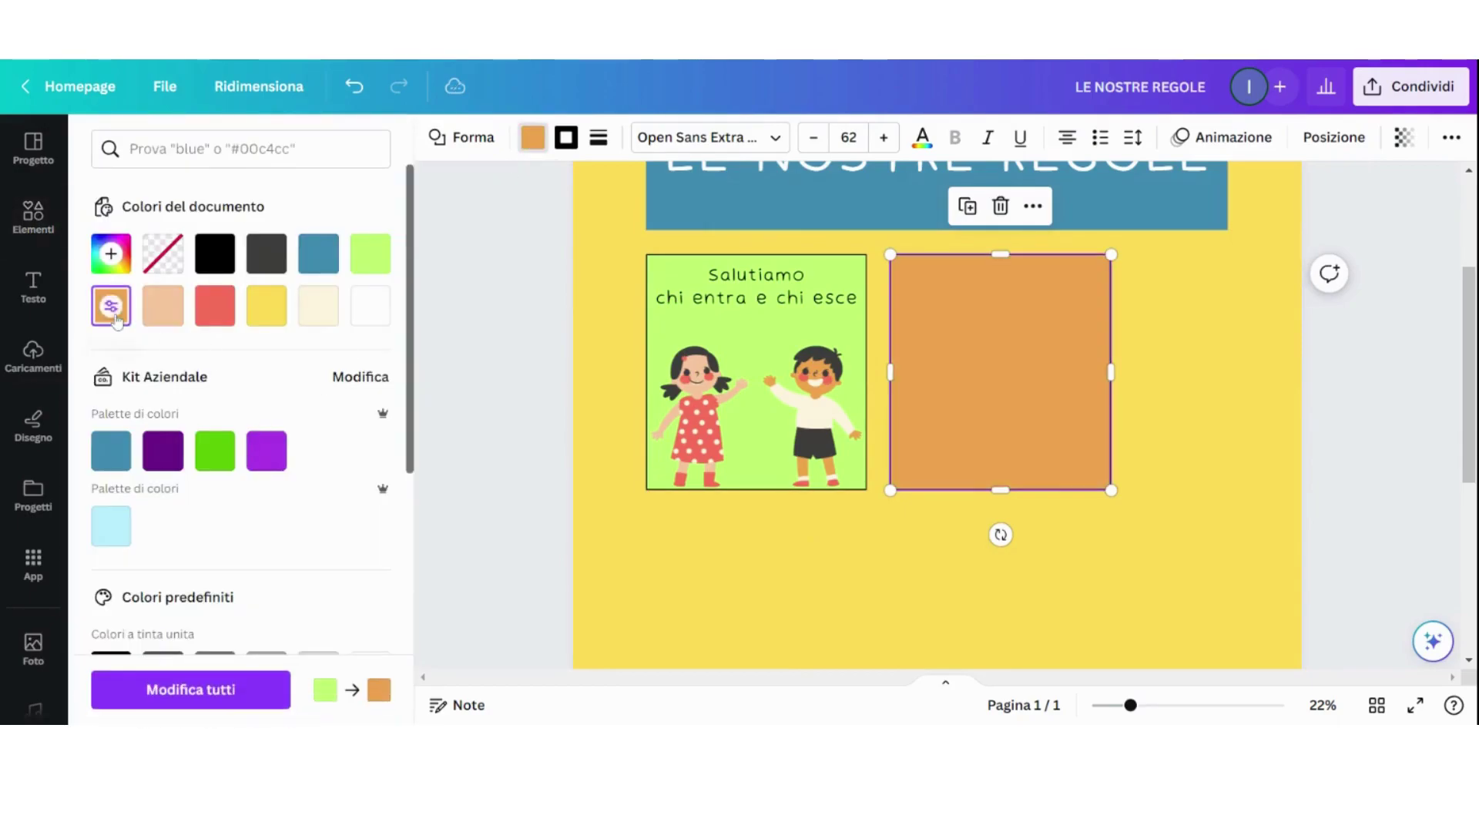
click(567, 139)
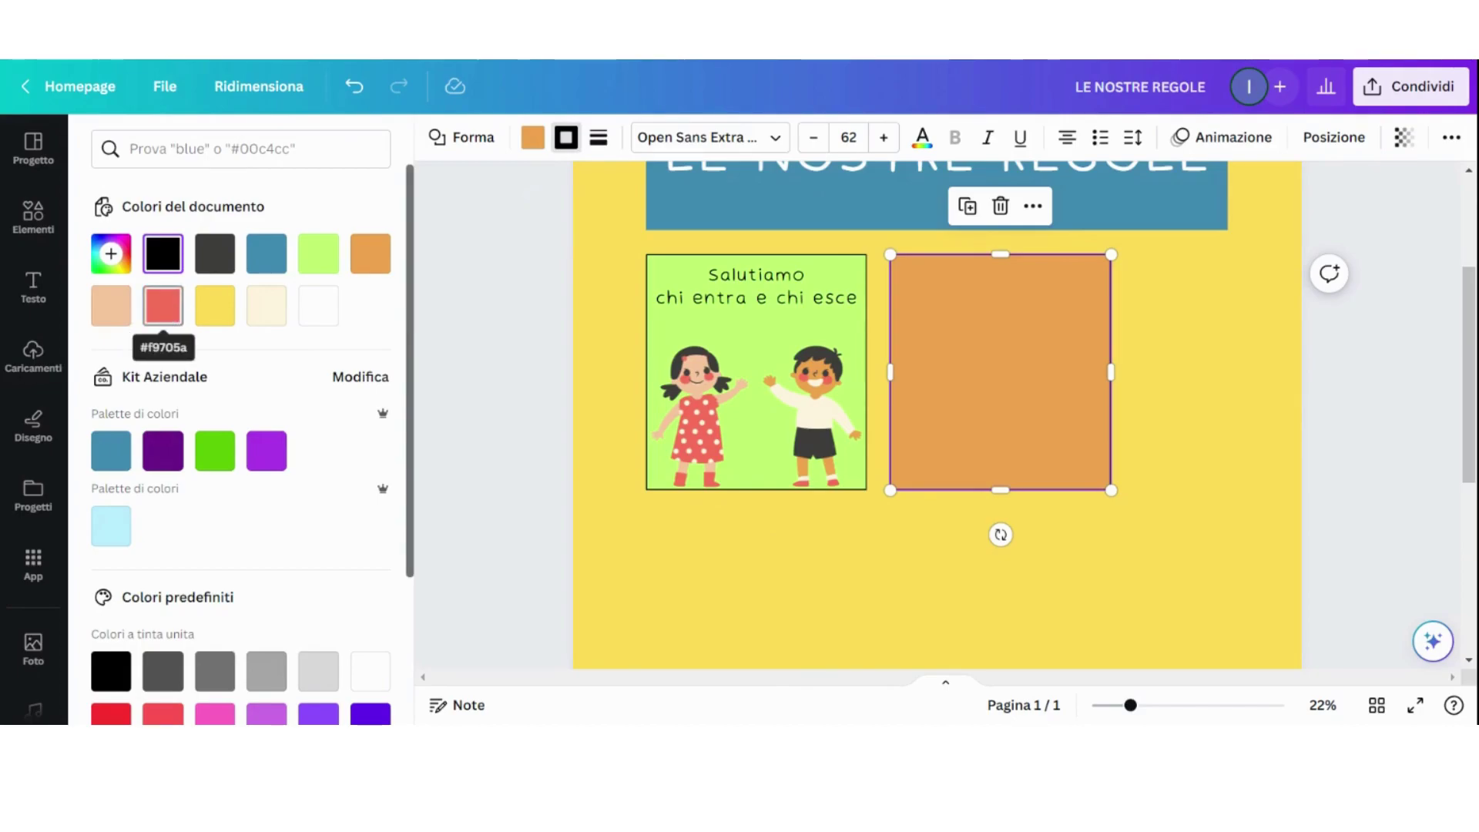
click(163, 306)
key(Escape)
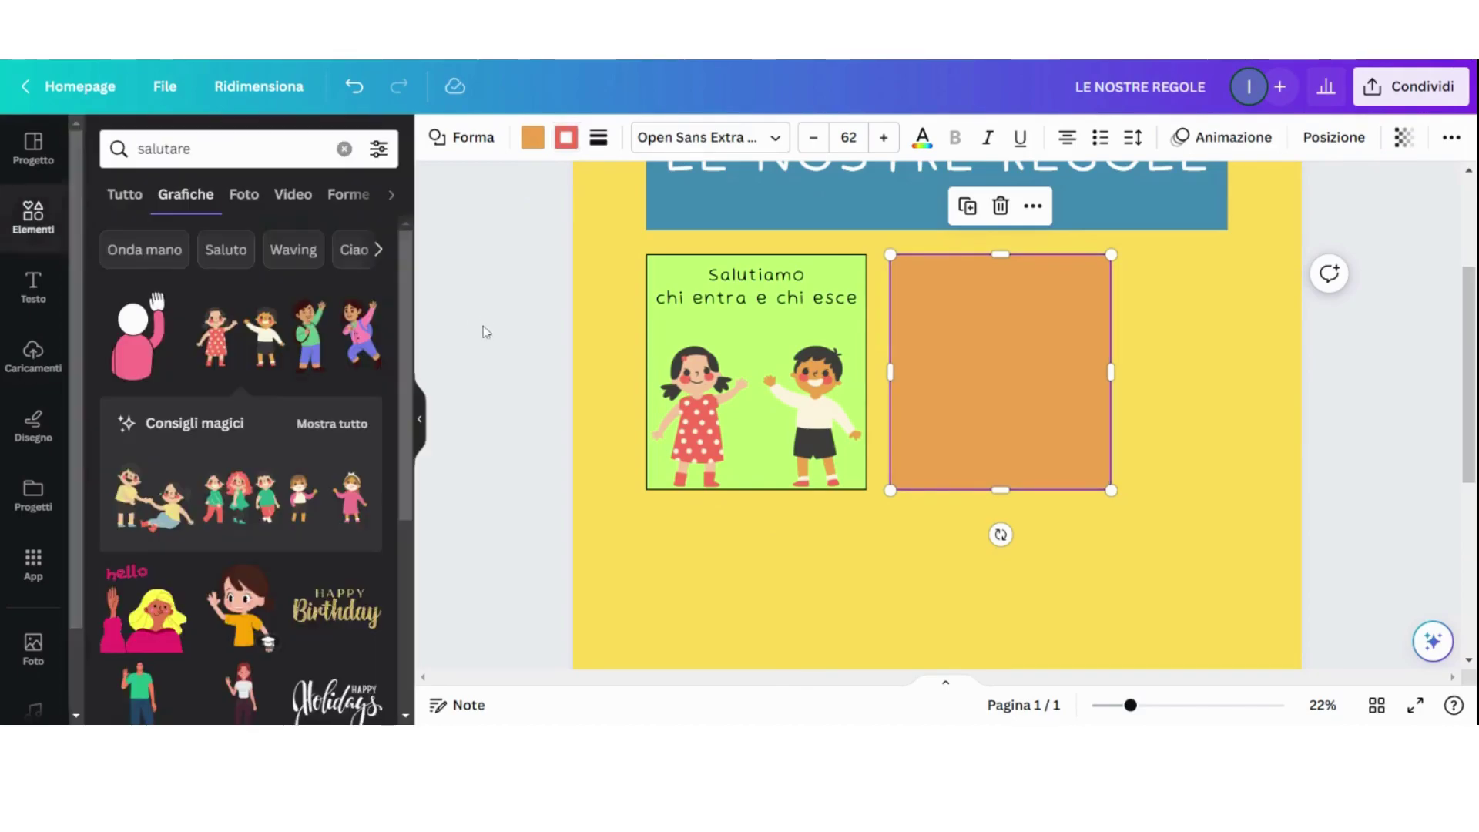
- Copy the green box's rule text and place the copy along the orange box's upper edge, level with the original
click(745, 287)
click(789, 215)
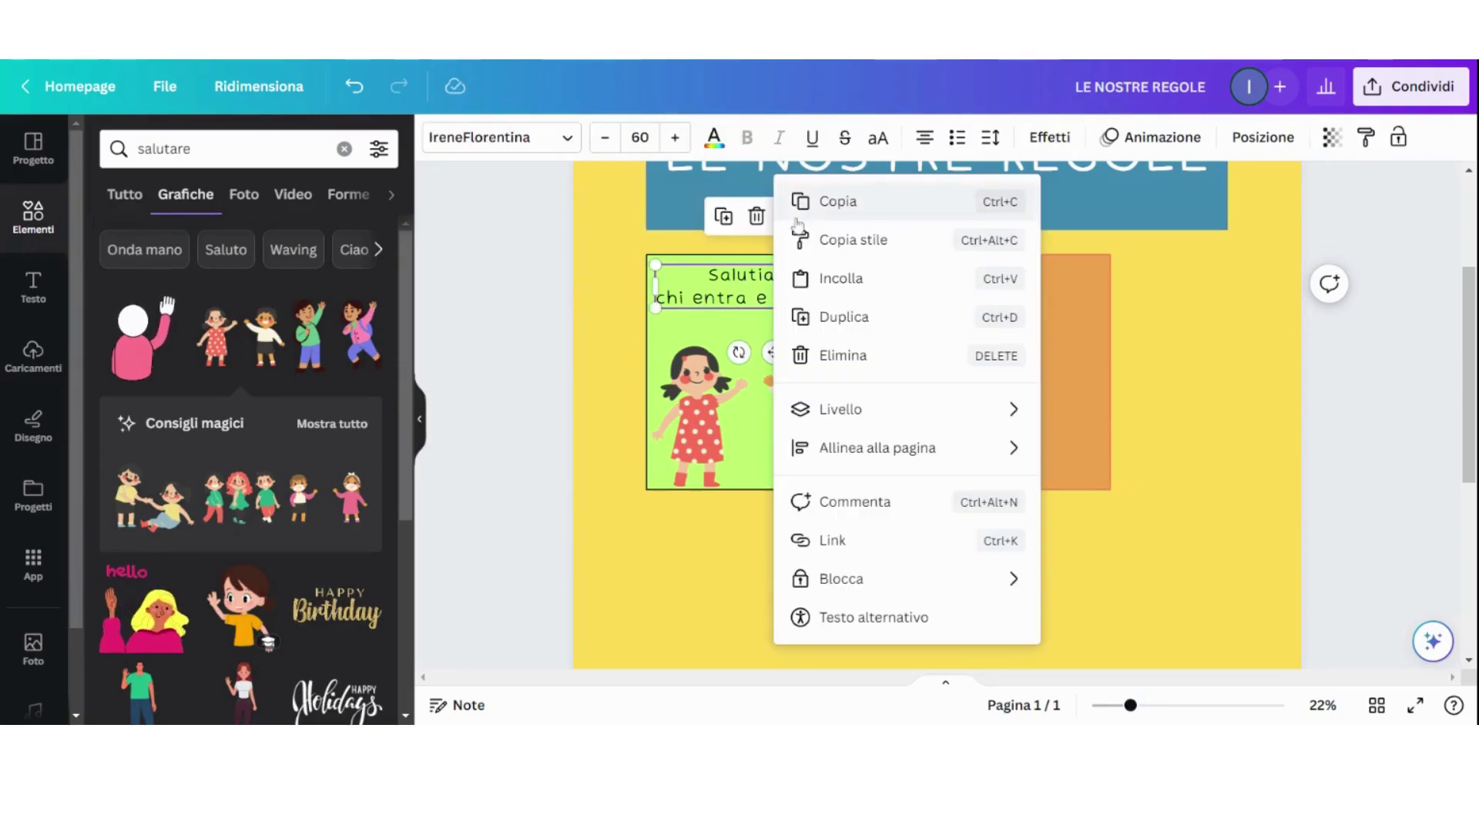
click(821, 192)
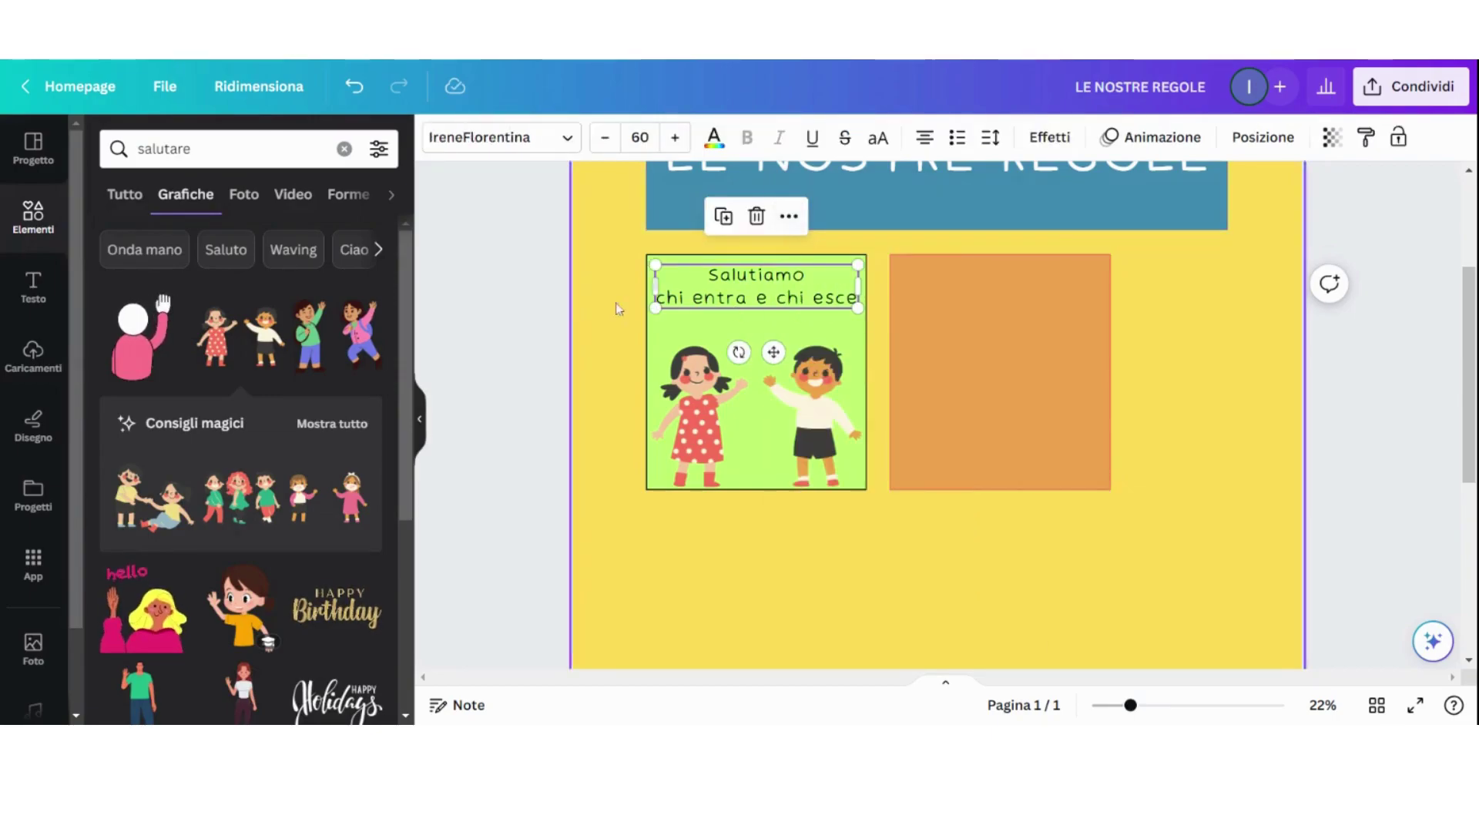
right_click(1030, 341)
click(1103, 300)
click(830, 308)
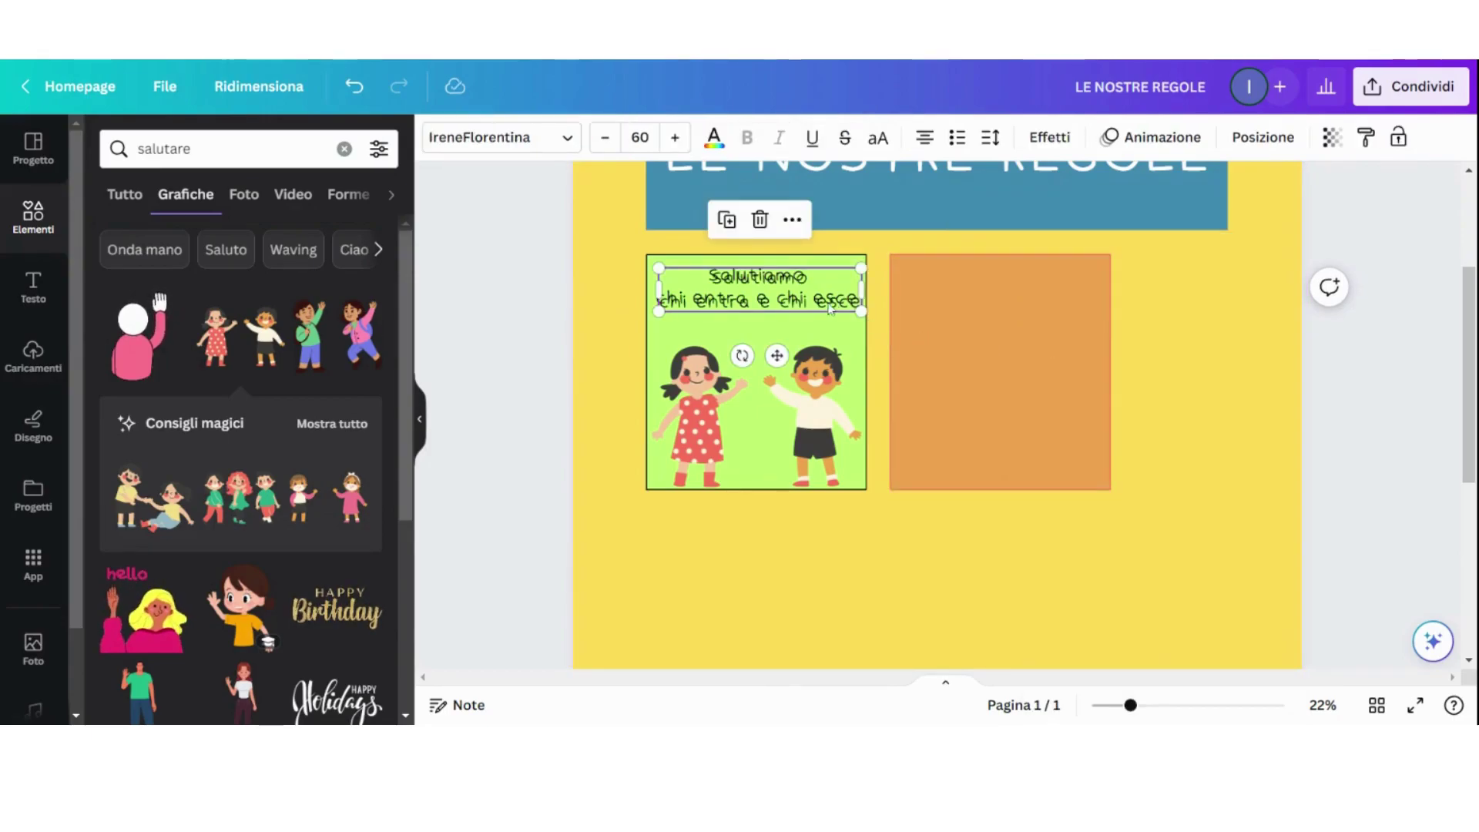
drag(782, 306, 1022, 294)
- Replace the orange box's text with "Ascoltiamo" and "chi parla" on two lines
double_click(956, 276)
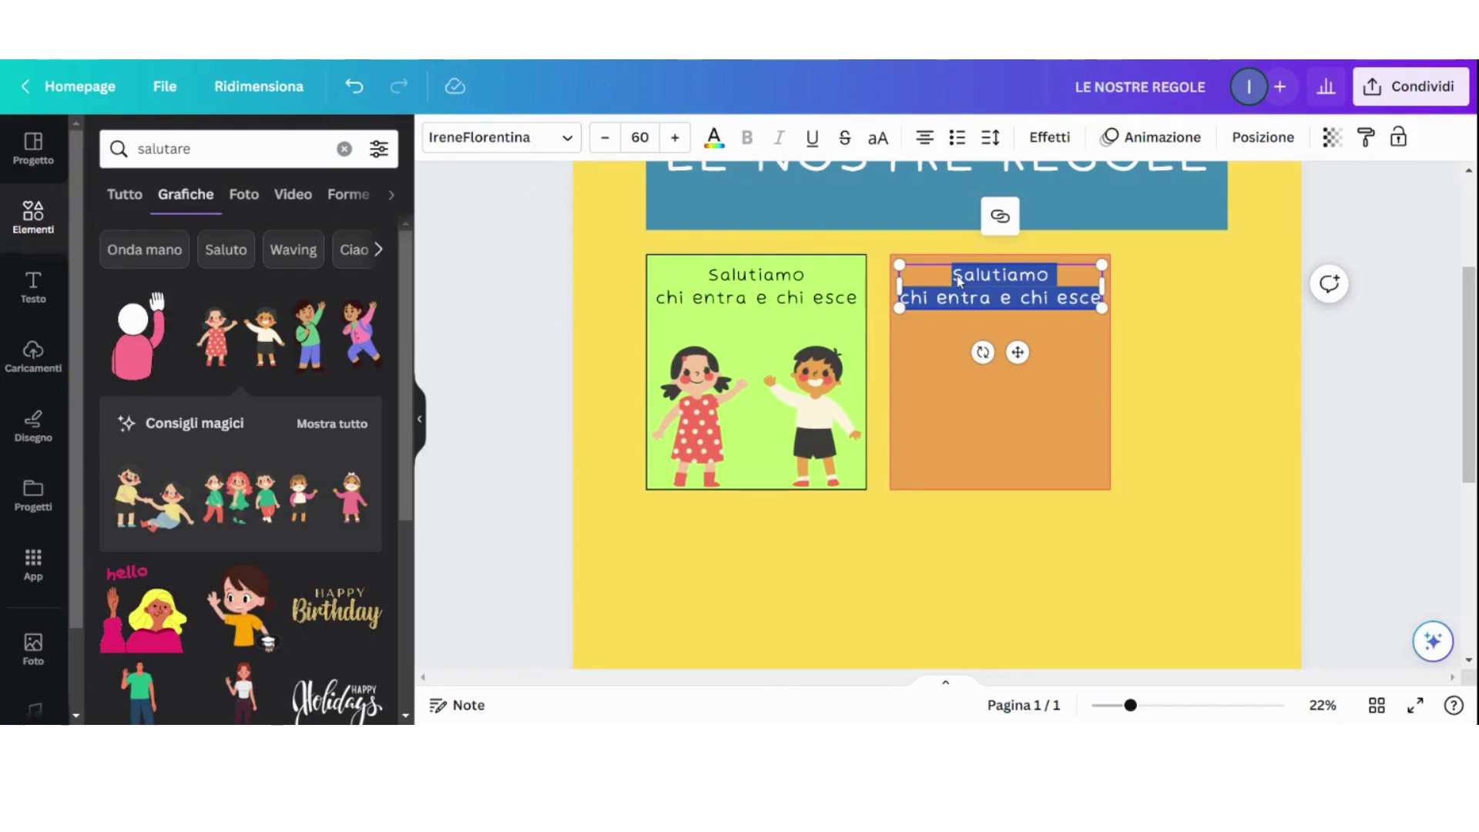
text(As)
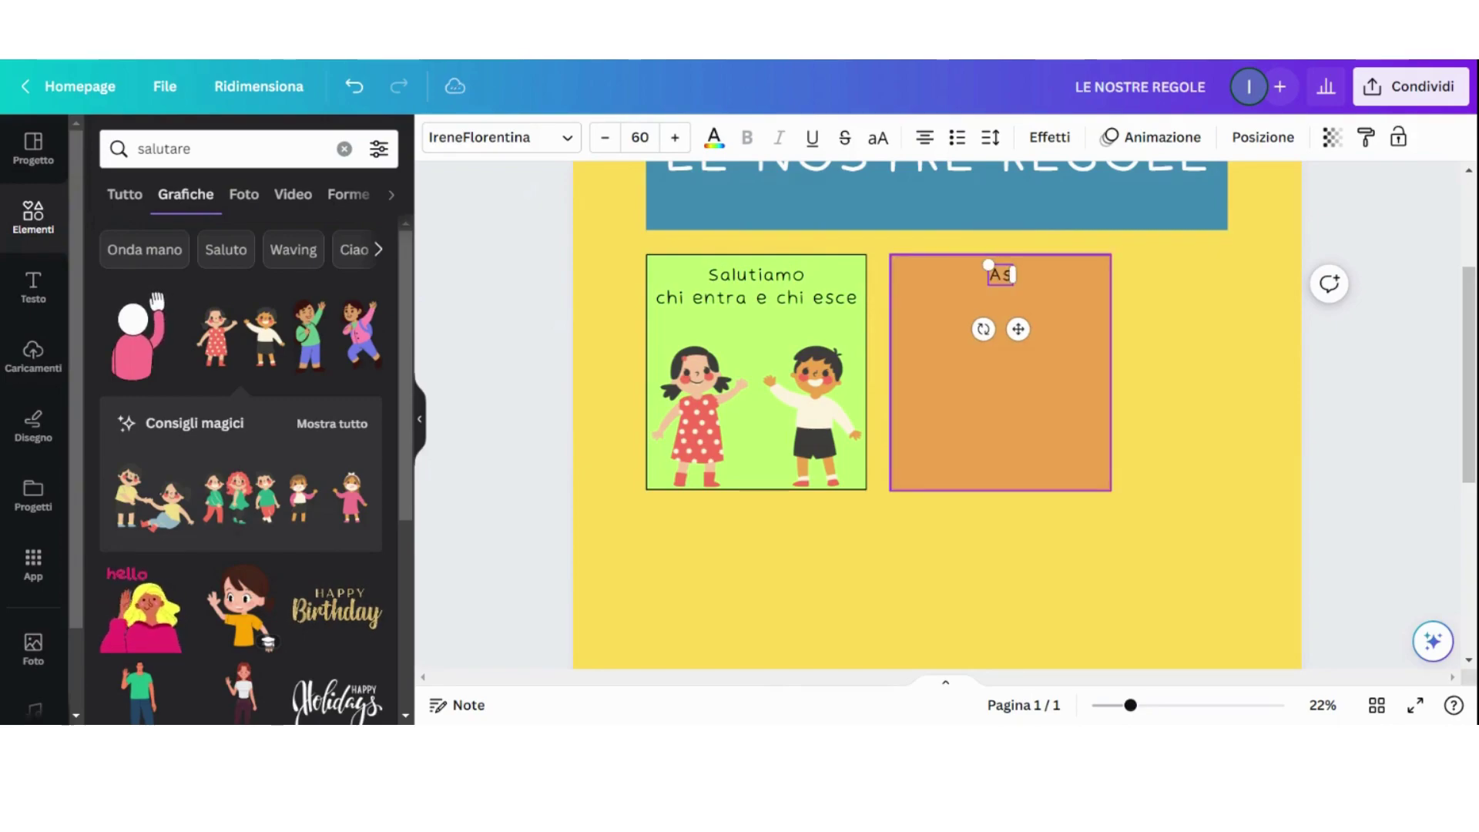
text(coltiamo)
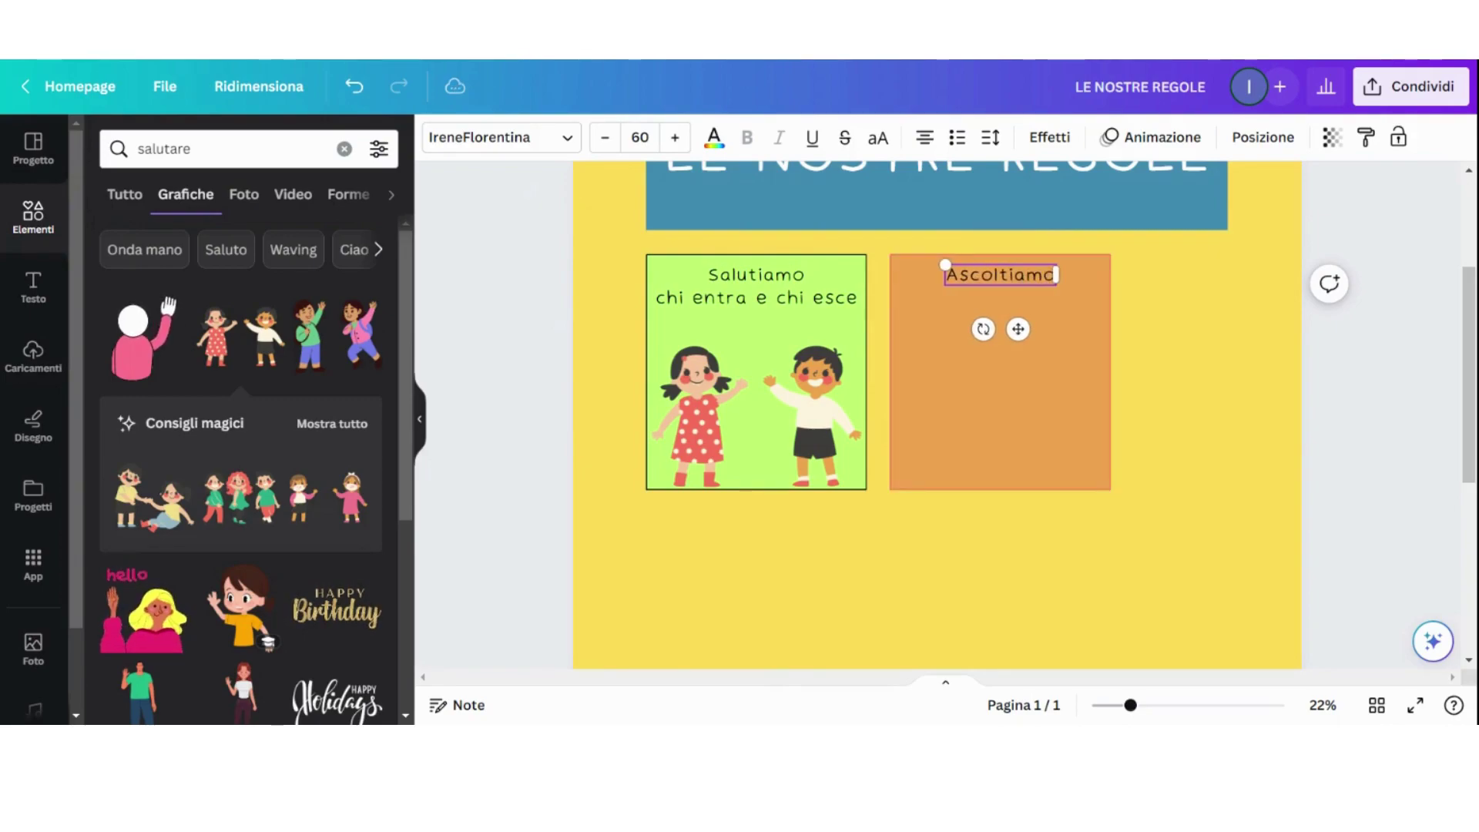
key(Return)
text(chi parla)
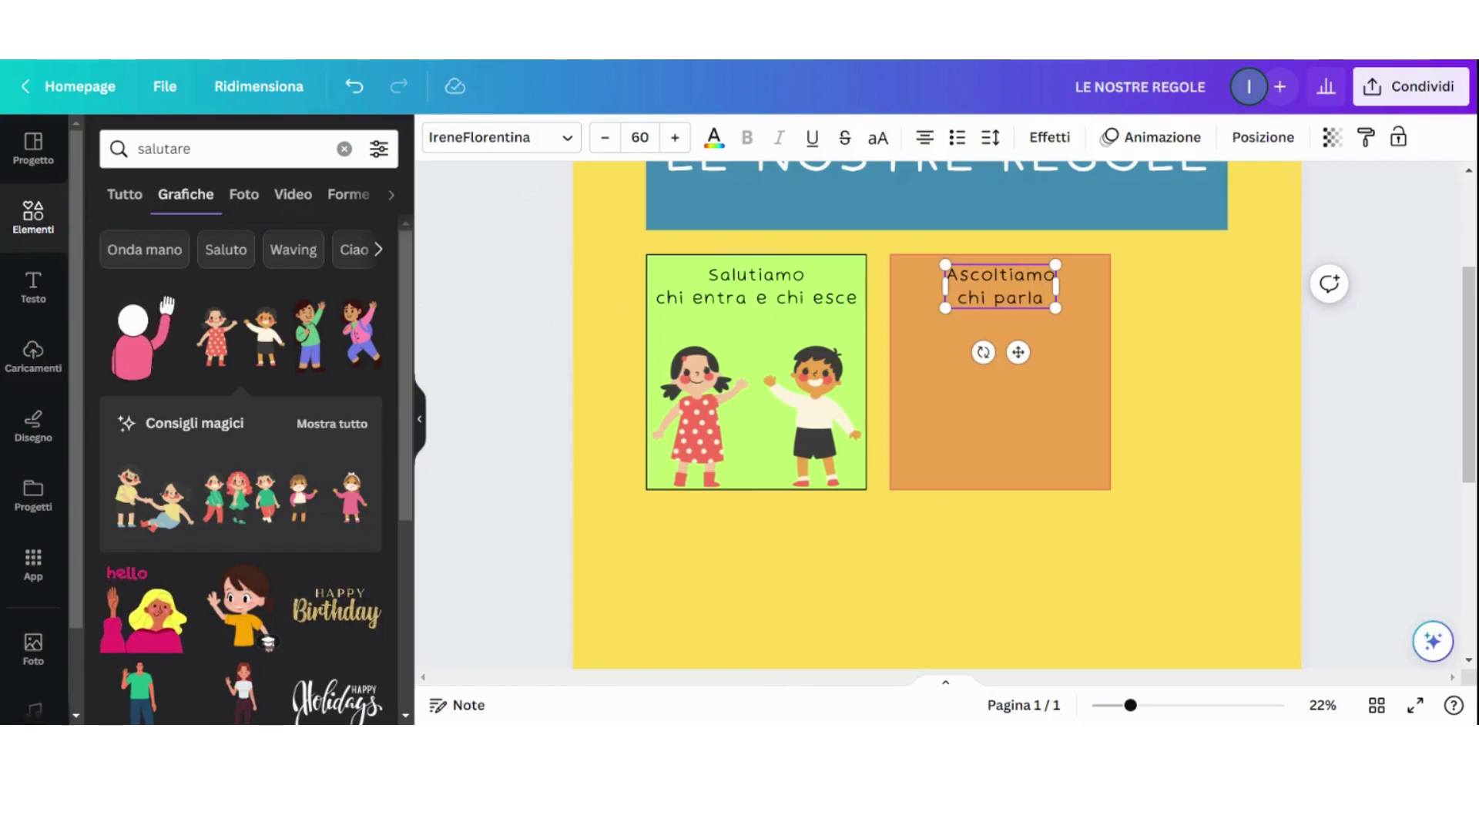
click(494, 353)
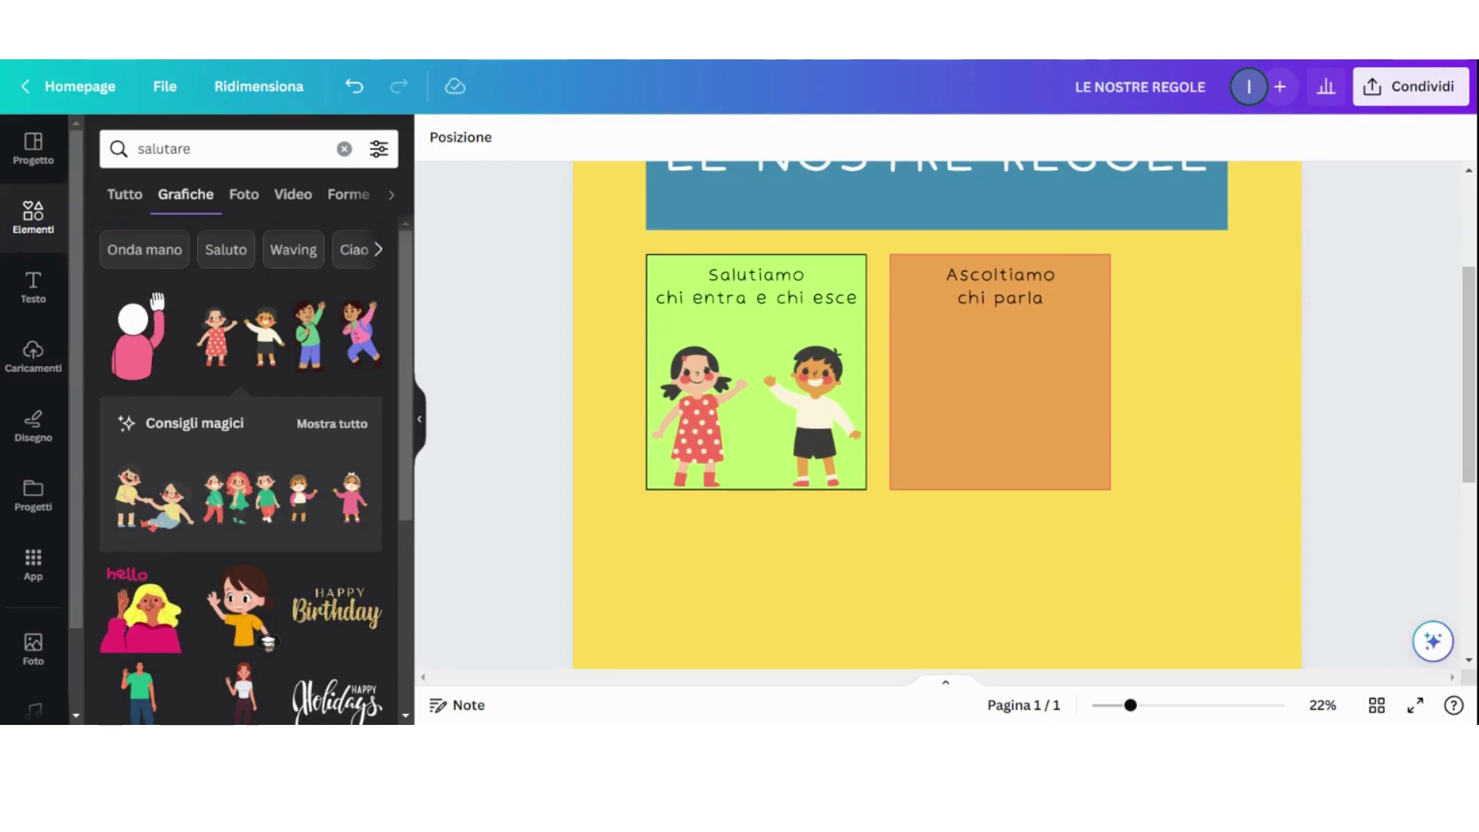
- Show all illustrations related to the waving children and insert the child in red dungarees cupping a hand to the ear
click(327, 424)
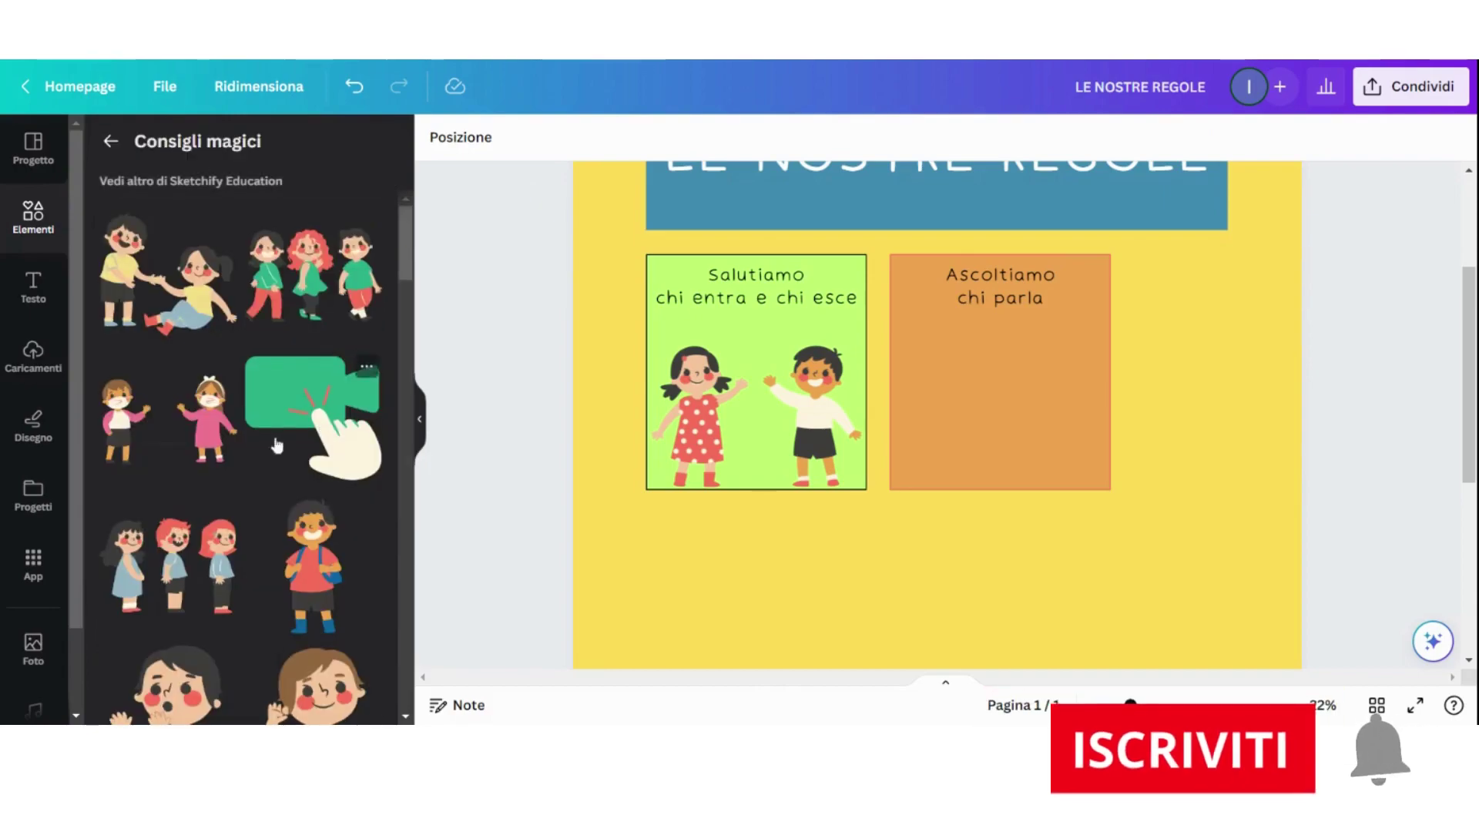
scroll(216, 345, down, 3)
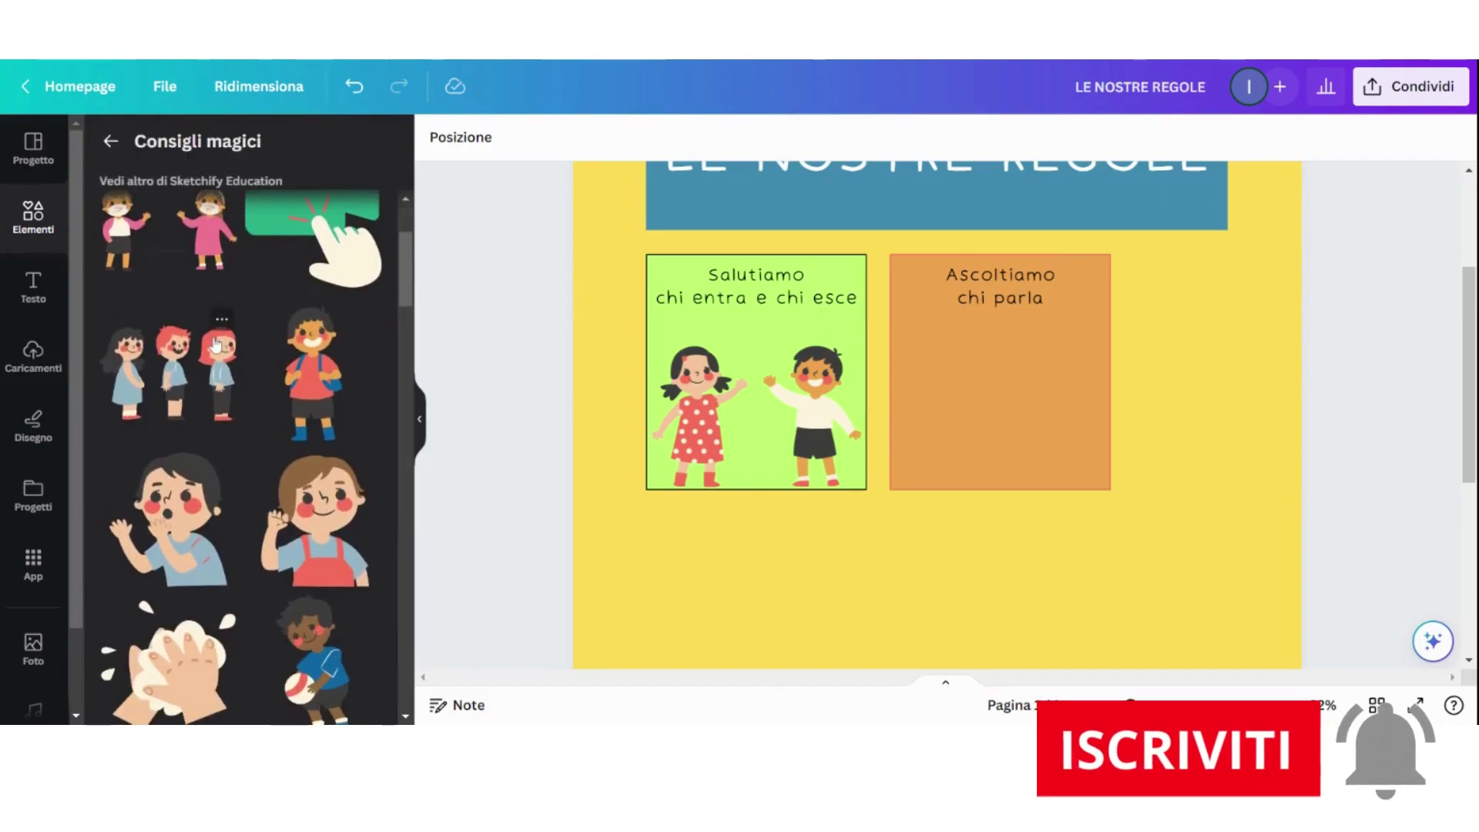
scroll(216, 345, down, 2)
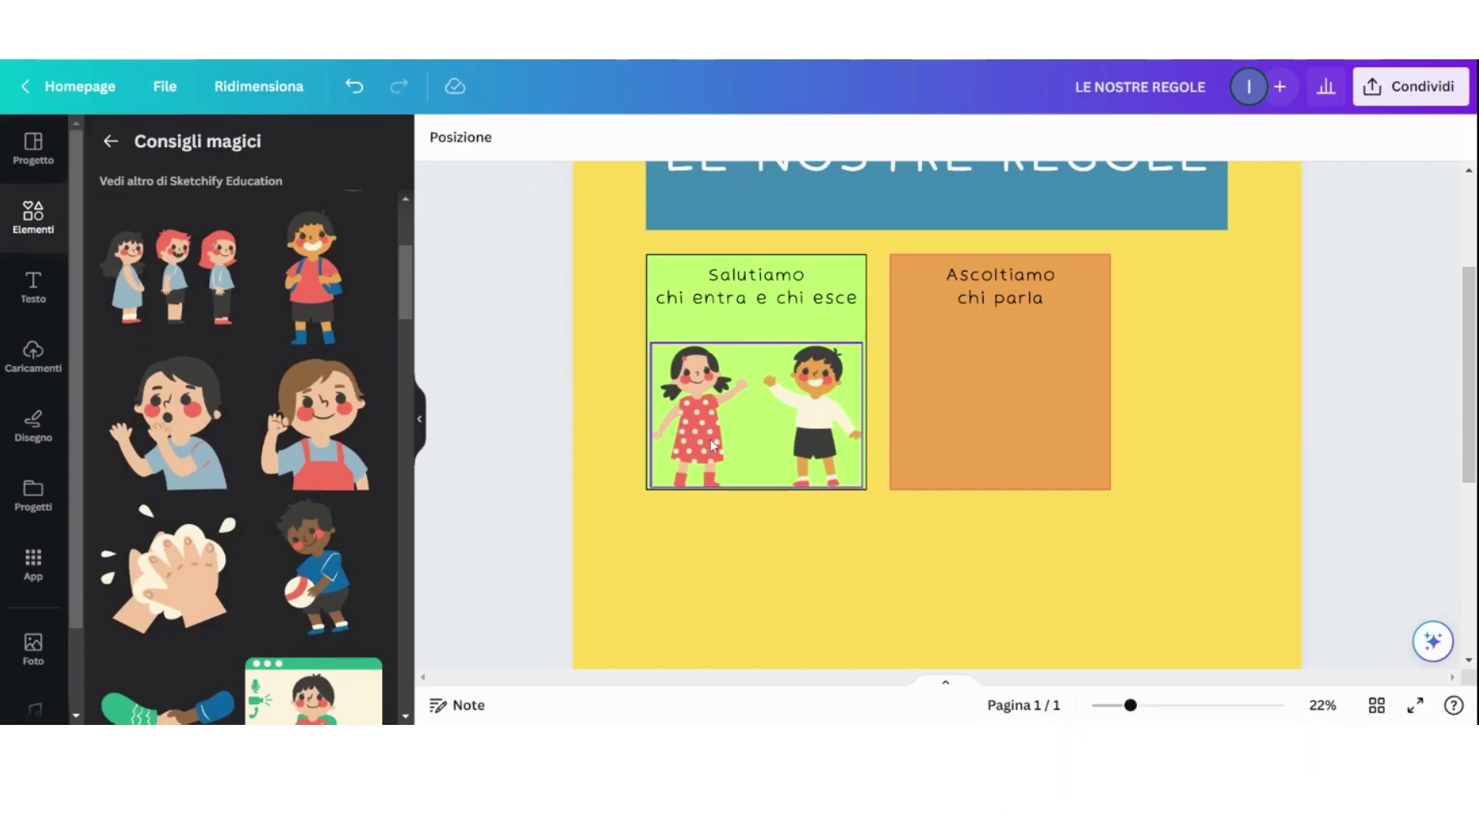
click(312, 447)
- Shrink the listening child illustration to fit inside the orange box and centre it below the text, along the lower edge
drag(1005, 553, 1049, 491)
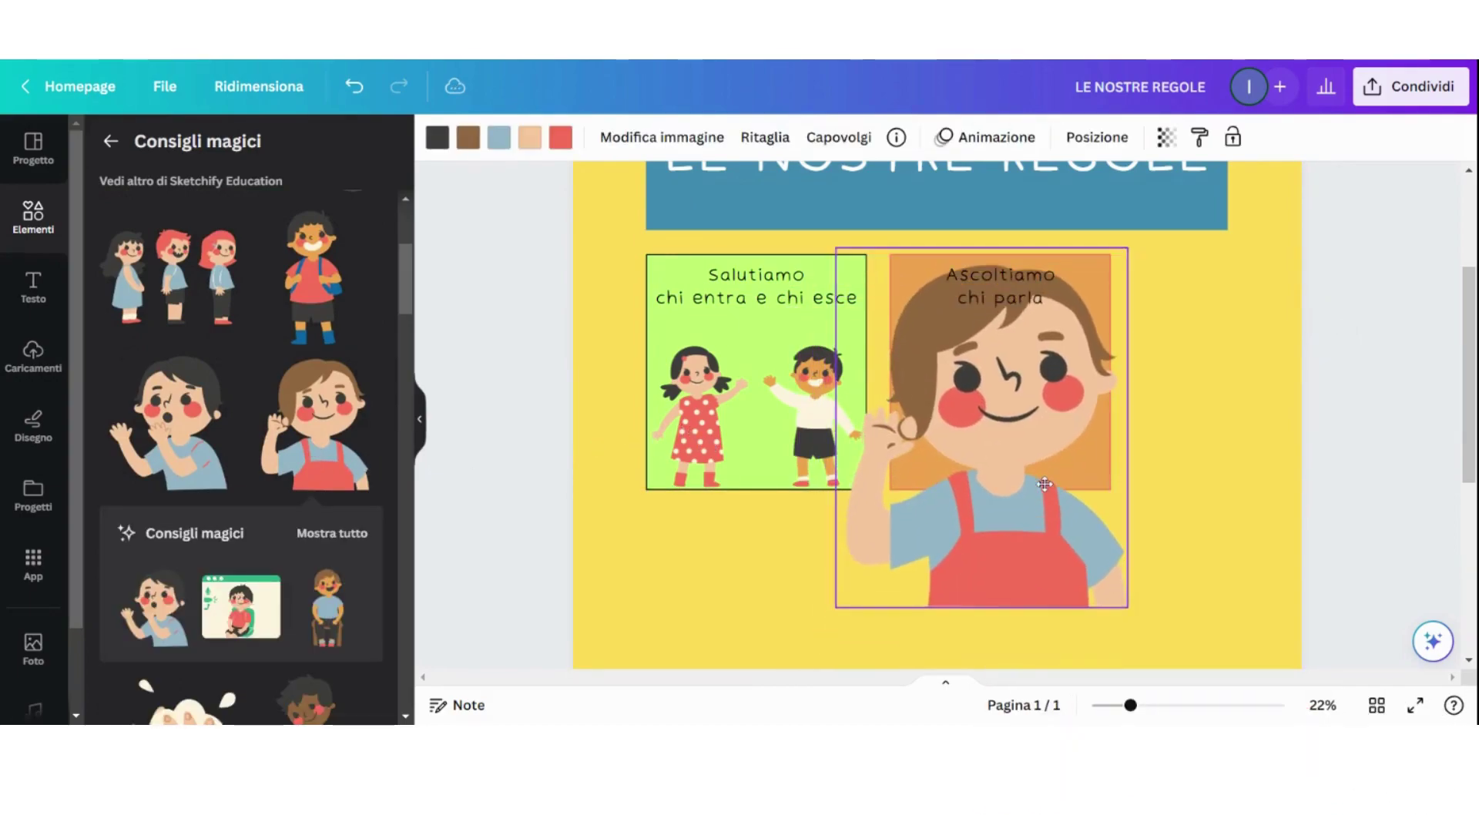
drag(836, 247, 951, 390)
drag(1015, 543, 978, 470)
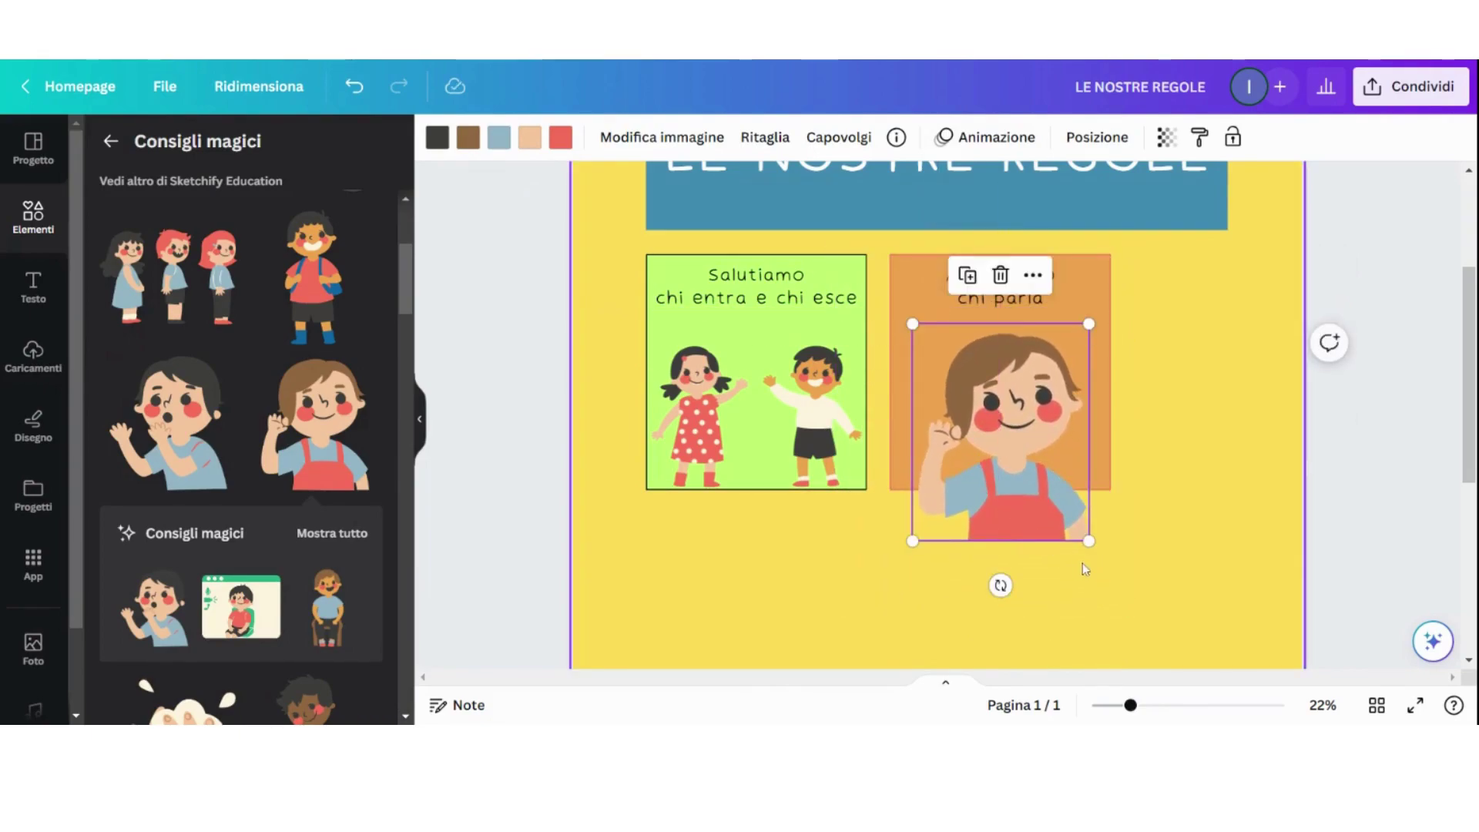
drag(1086, 538, 1056, 503)
drag(983, 462, 1005, 453)
click(875, 600)
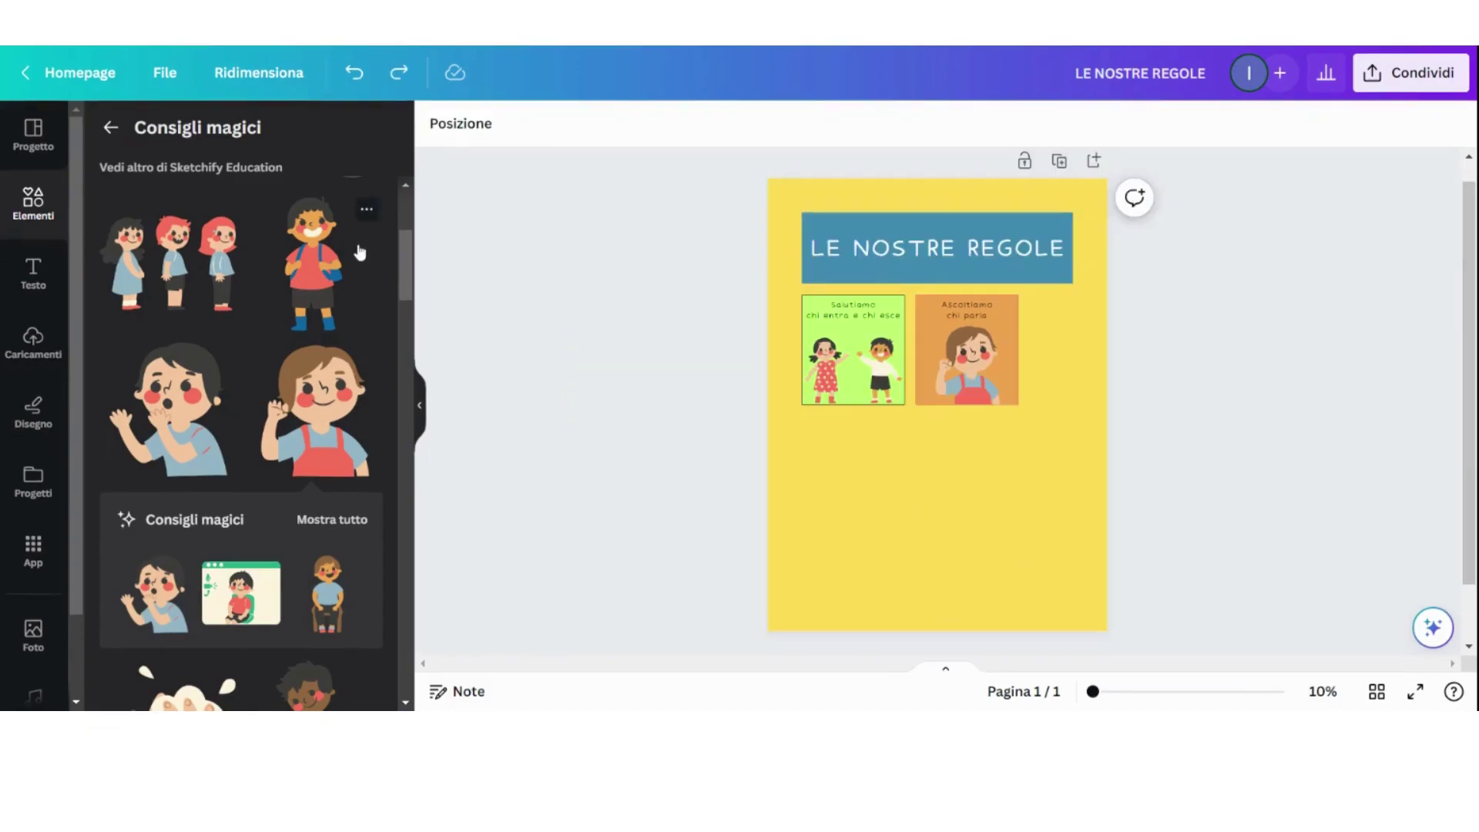
- Copy the orange box without its contents to its right with an equal gap, and shrink all three boxes with contents to the title banner's width
click(932, 347)
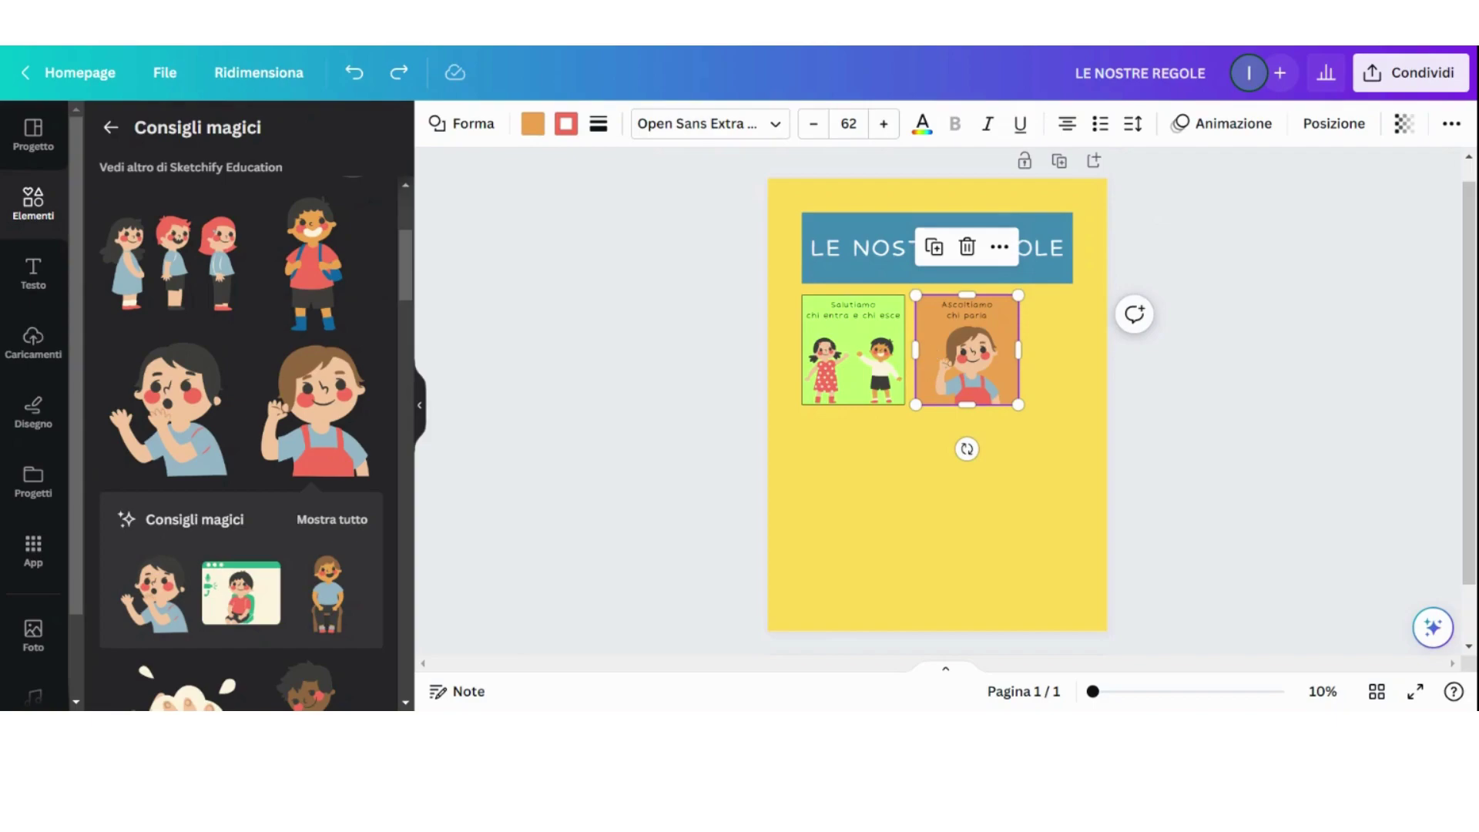
click(1134, 446)
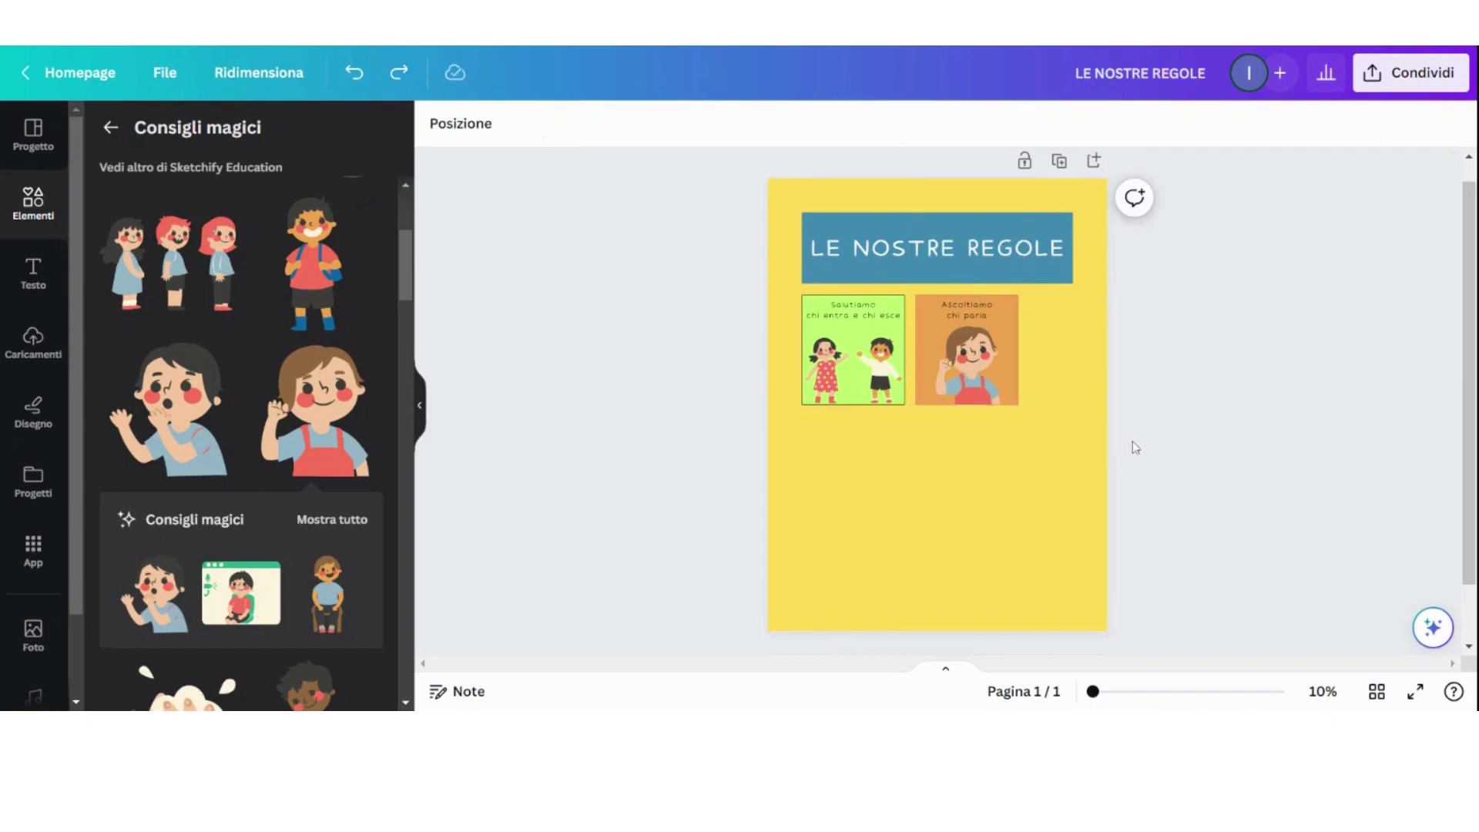
key(ctrl+y)
drag(998, 374, 1110, 370)
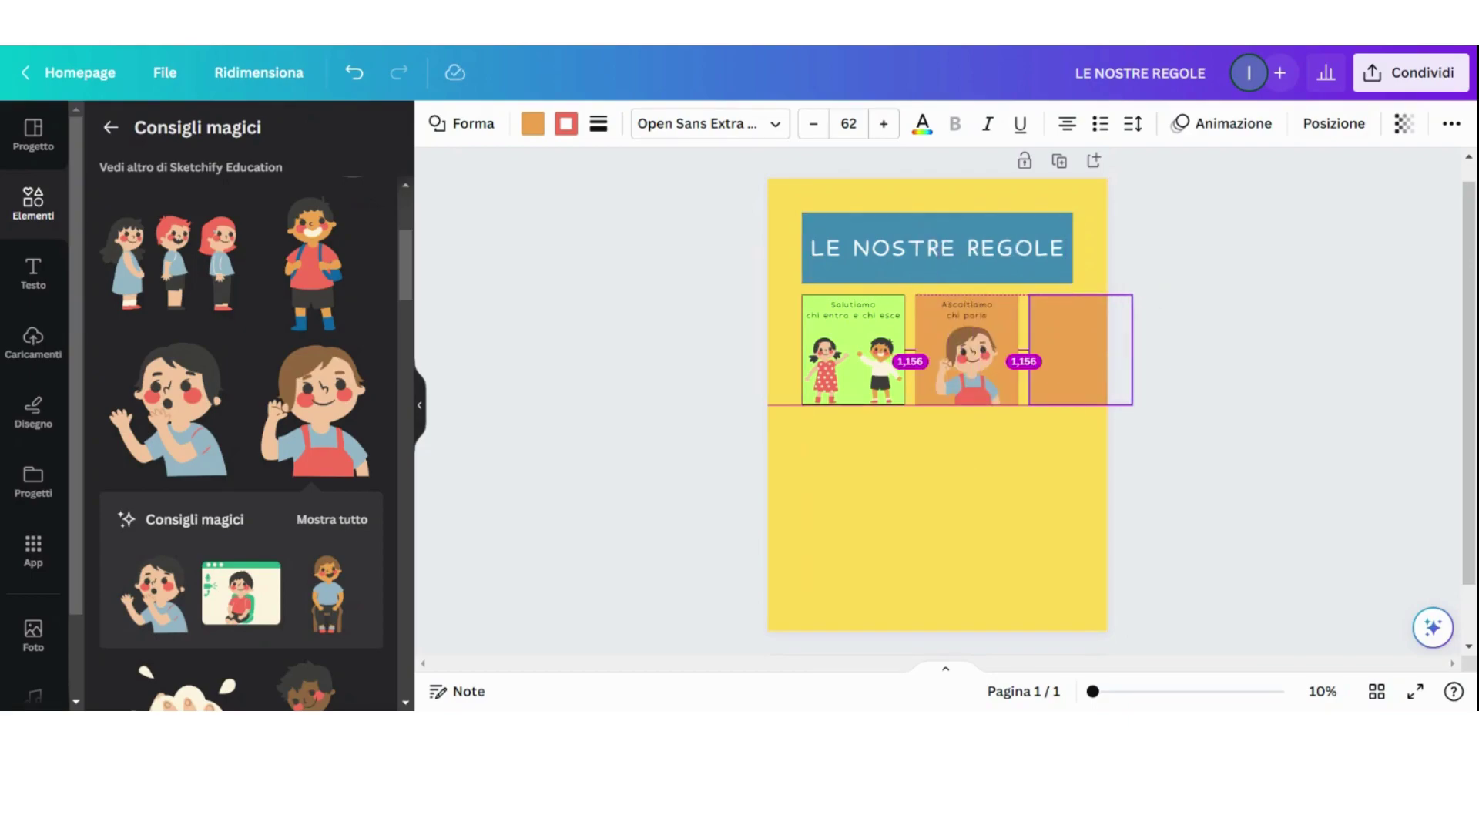
click(1152, 449)
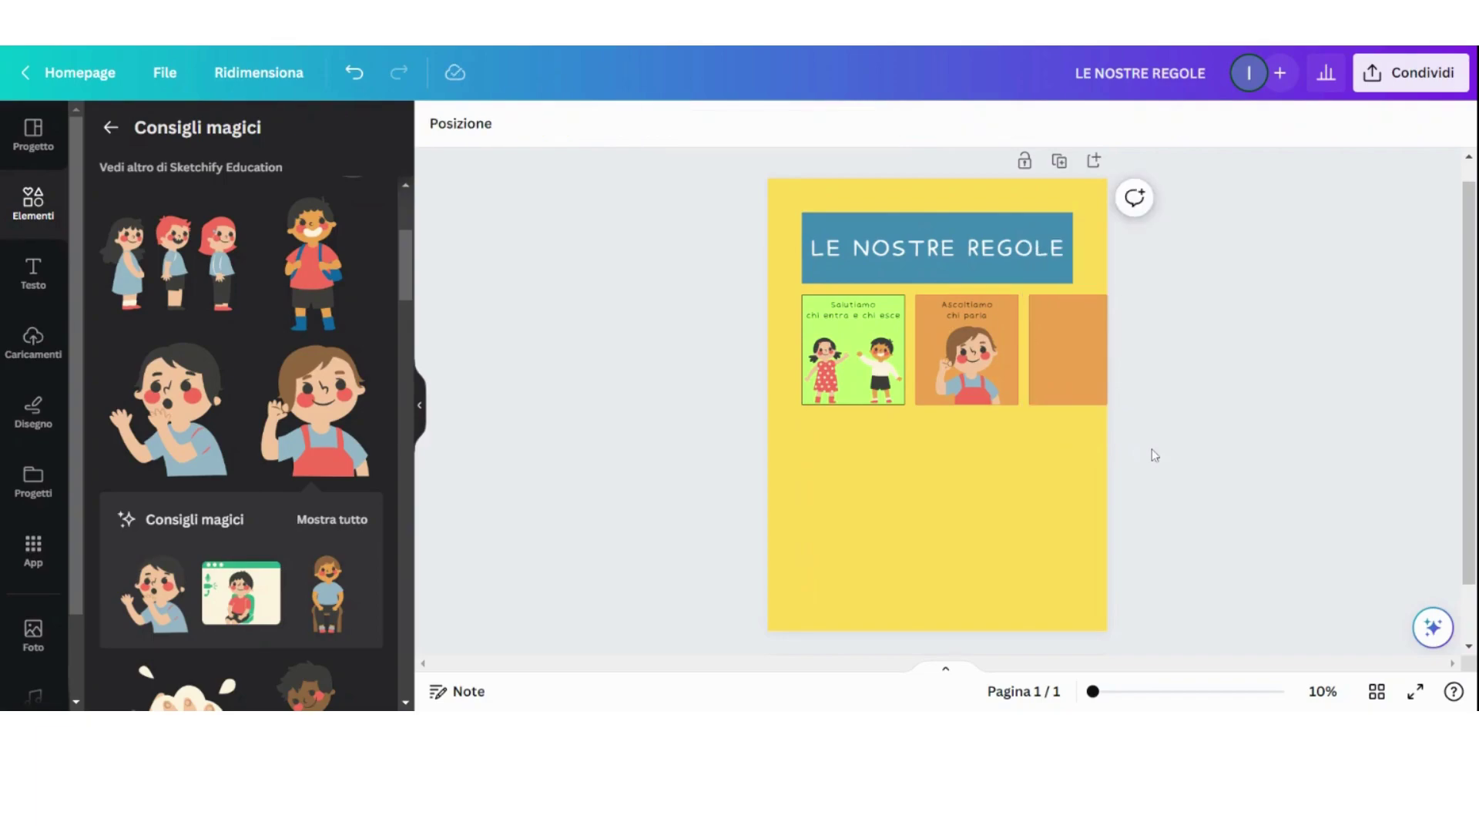
drag(740, 309, 1072, 383)
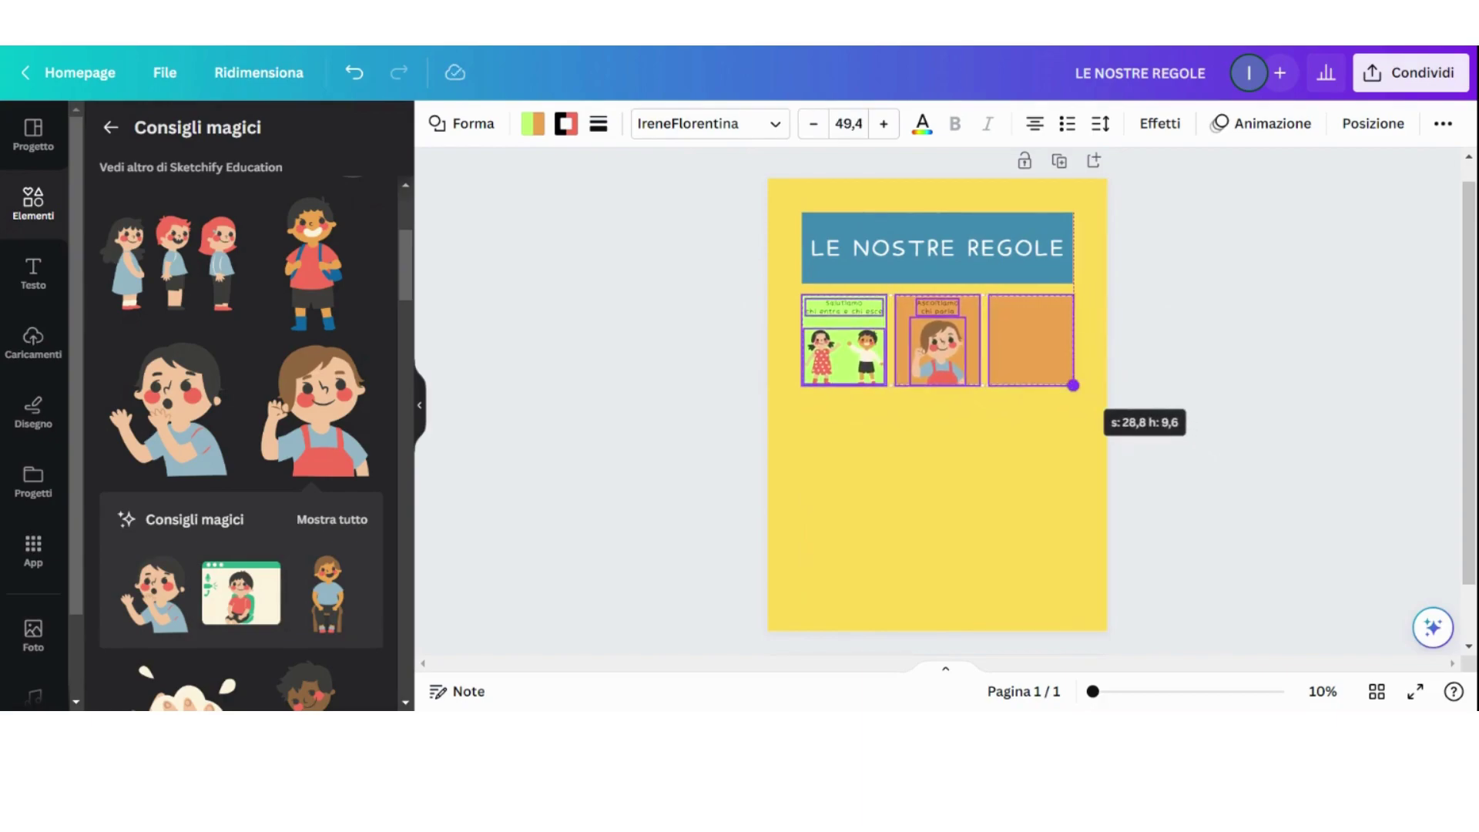
click(649, 439)
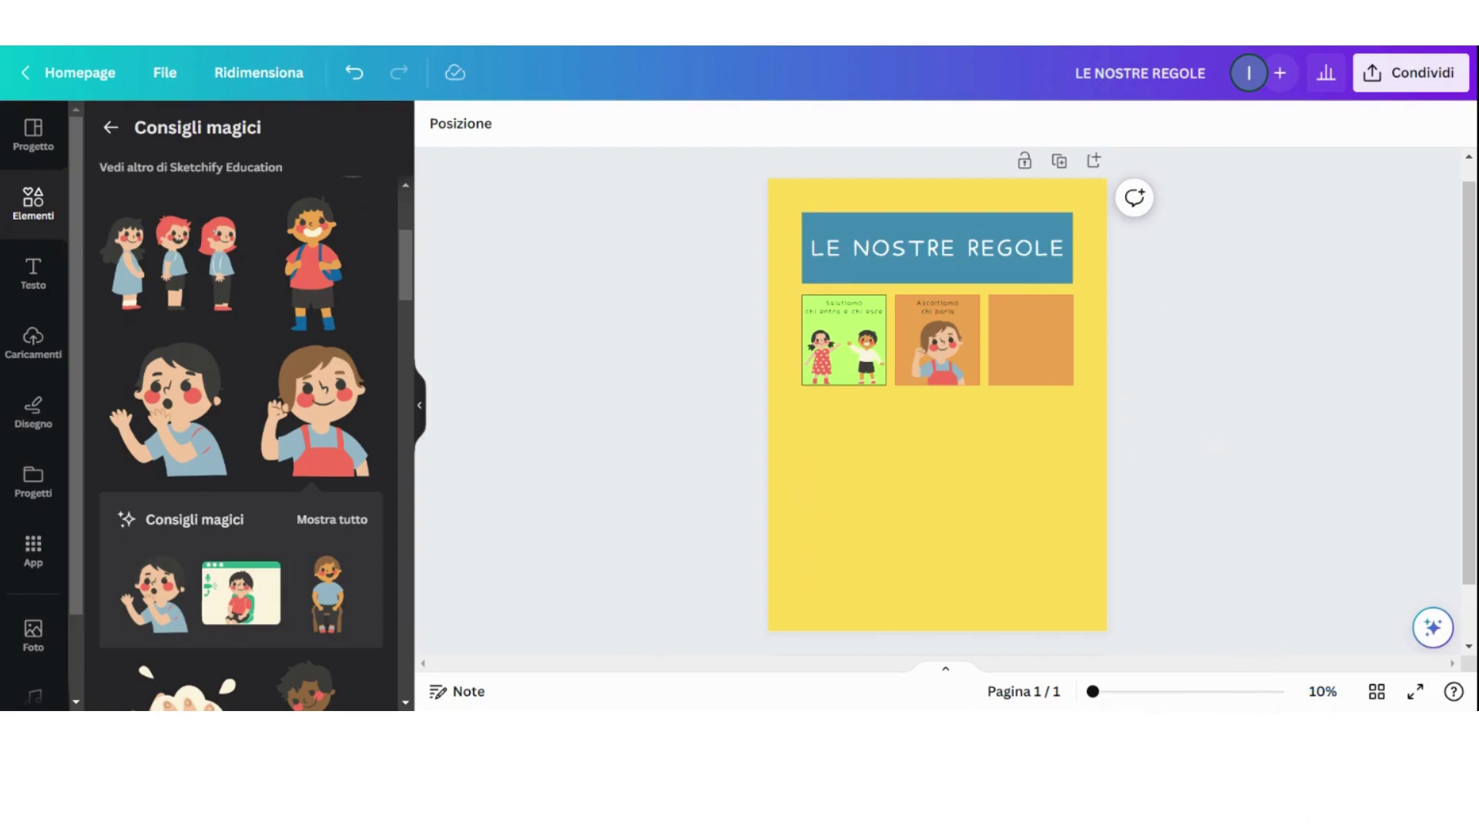
- Fill the empty third box with the brand kit's light blue and change its border colour
click(1040, 336)
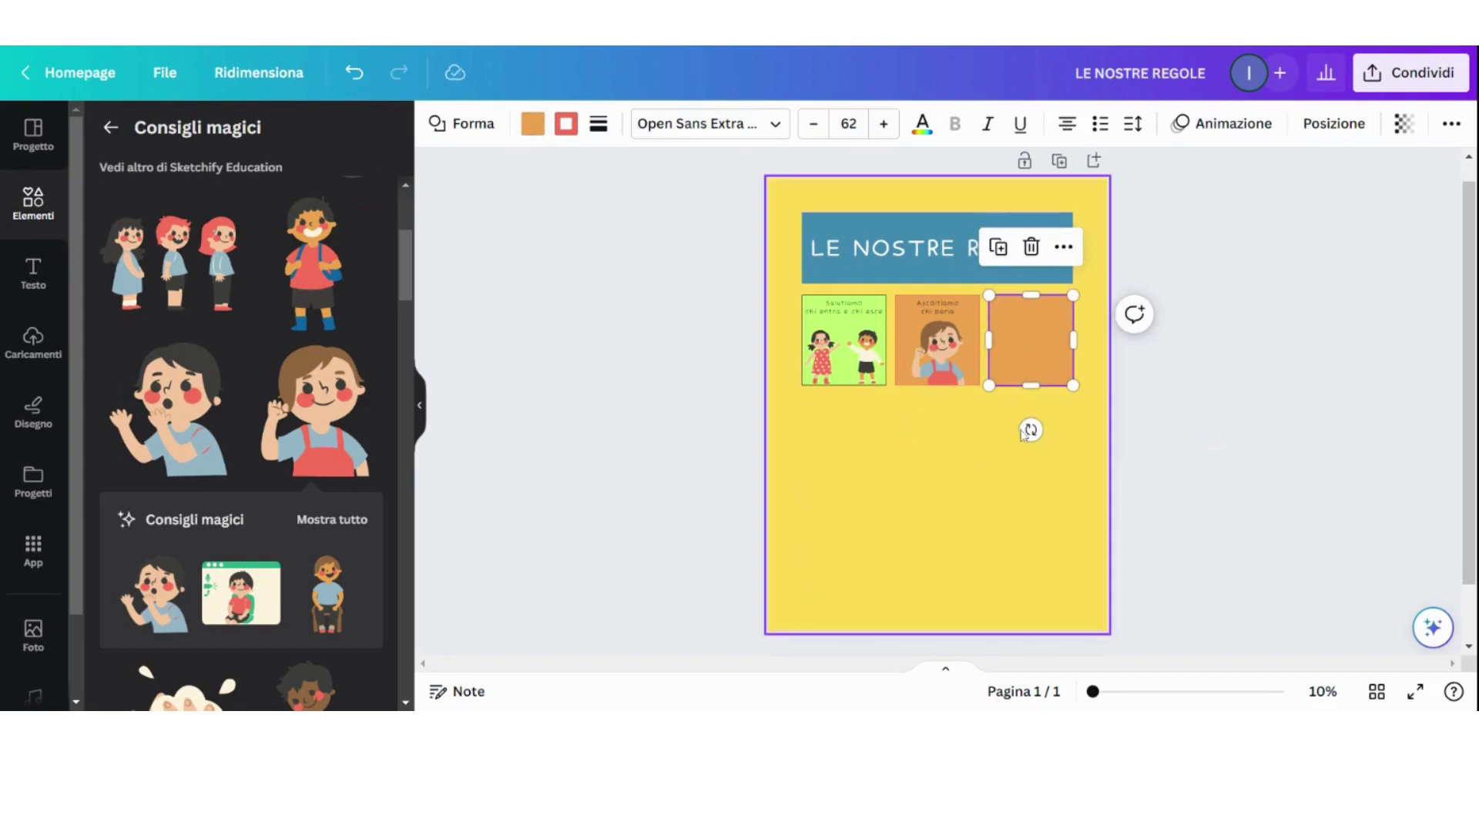
click(531, 125)
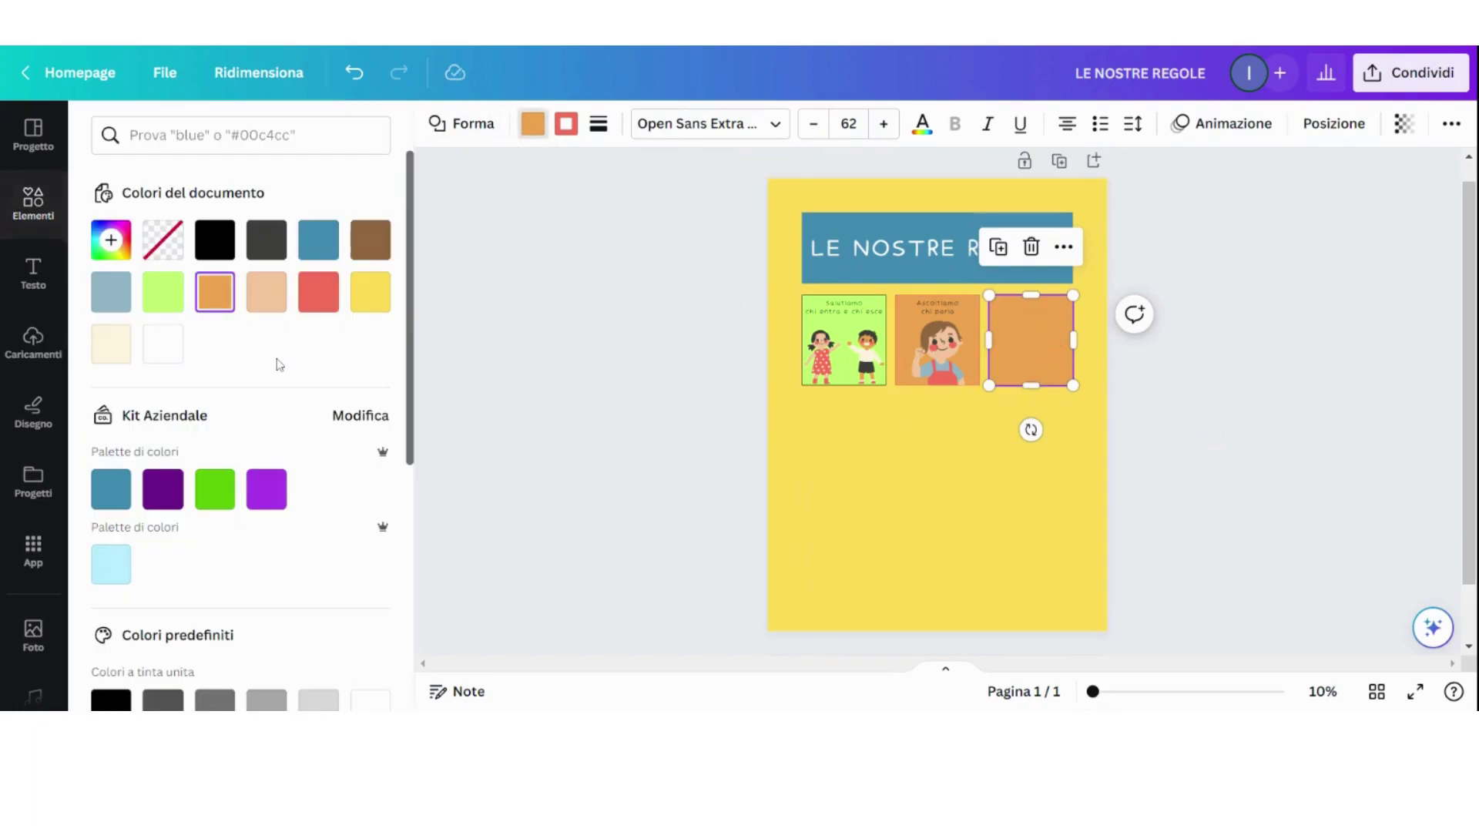
click(114, 574)
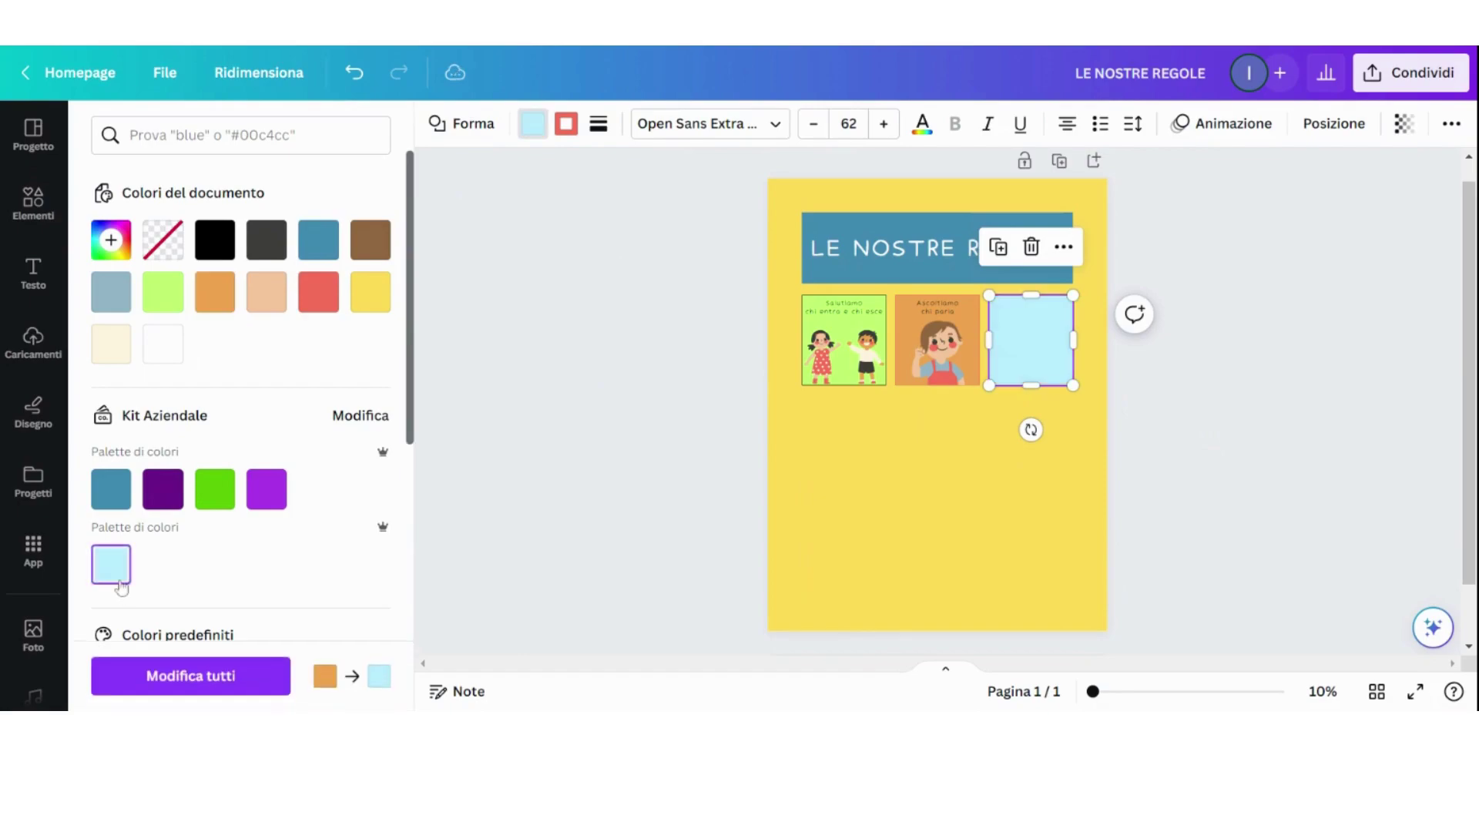
click(567, 129)
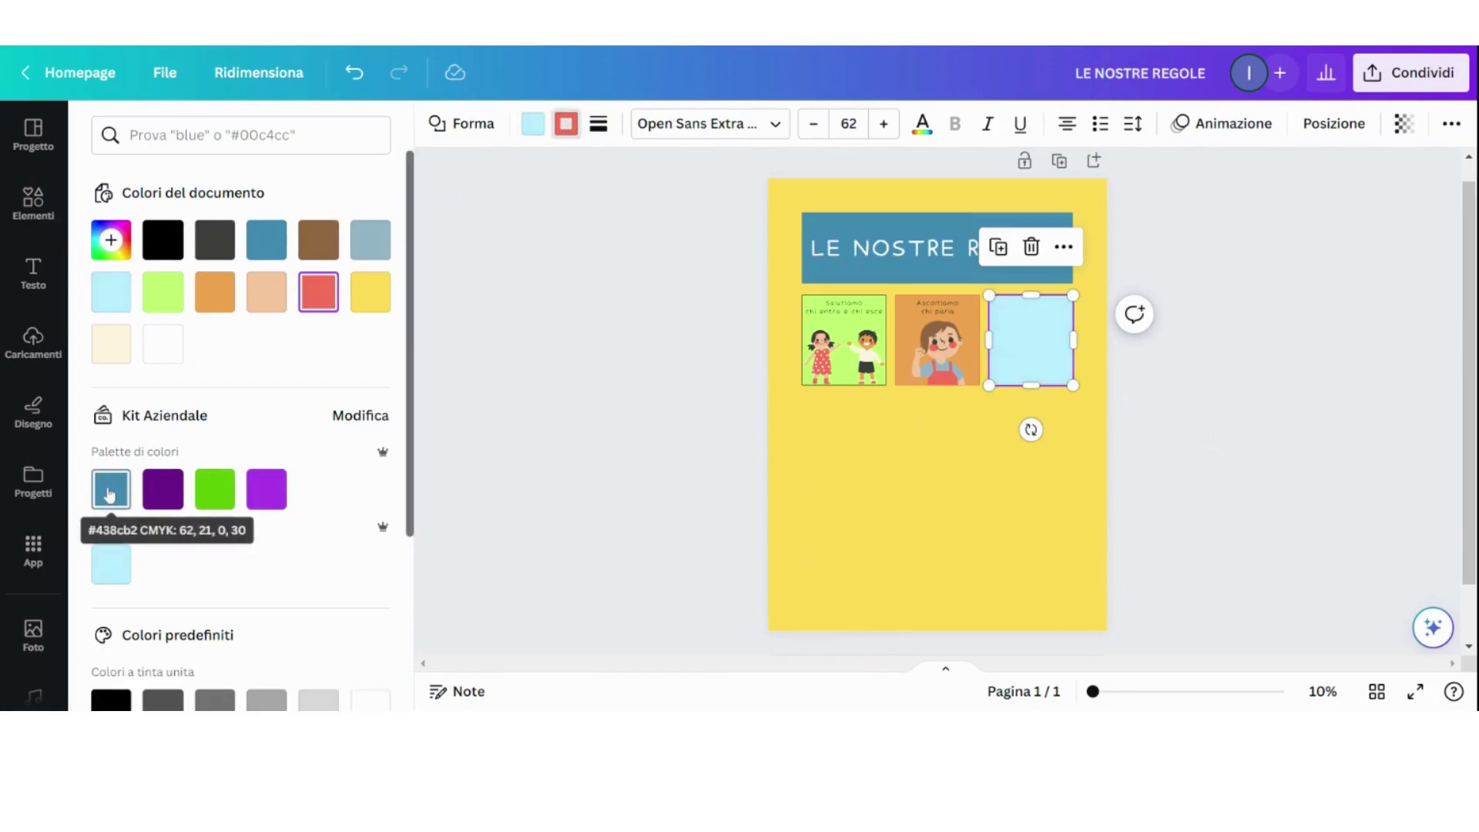
scroll(154, 393, down, 3)
click(370, 616)
key(Escape)
click(520, 362)
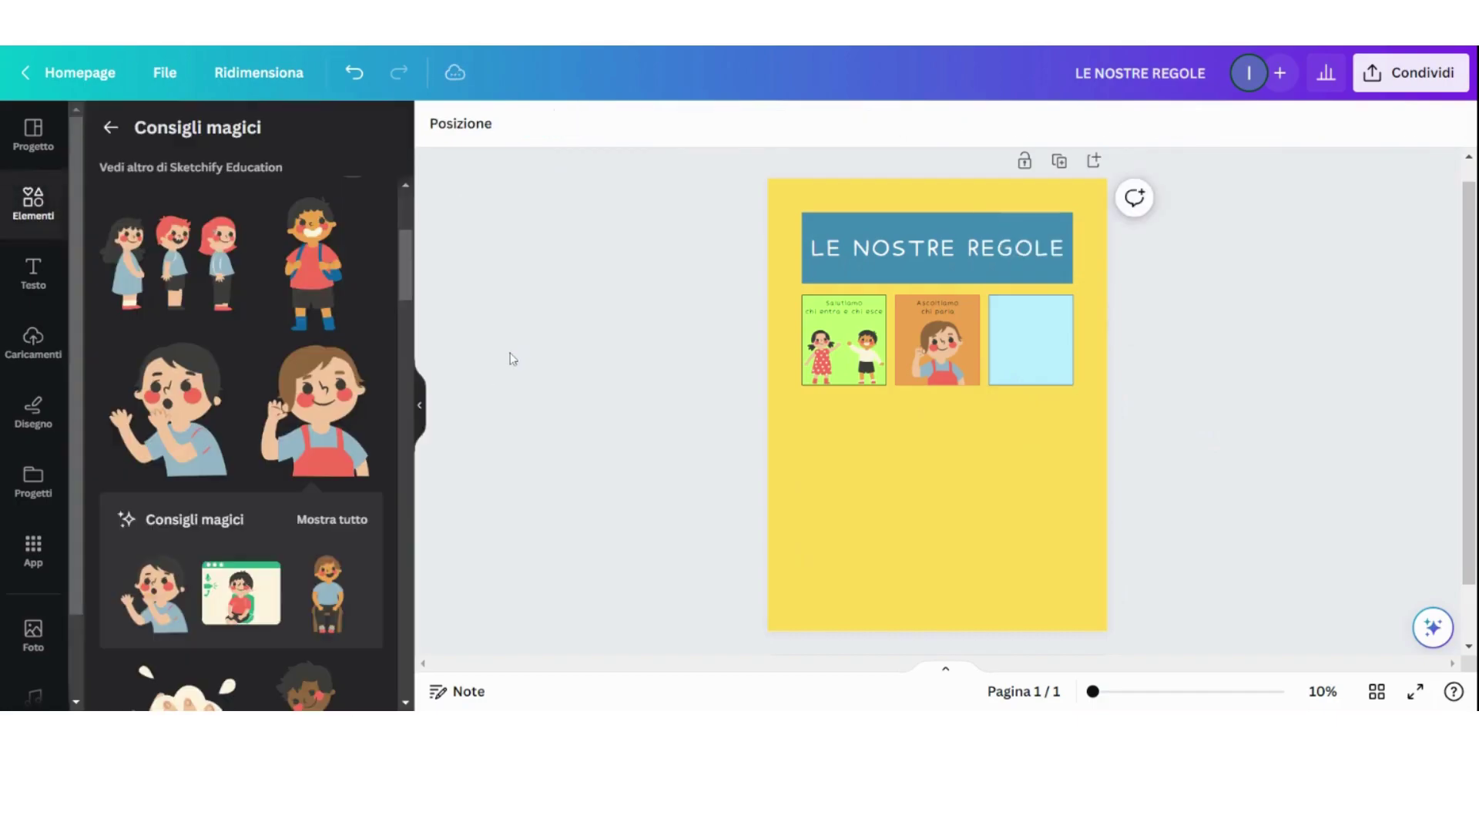
- Copy the "Ascoltiamo chi parla" text and place the copy along the light blue box's upper edge
click(921, 312)
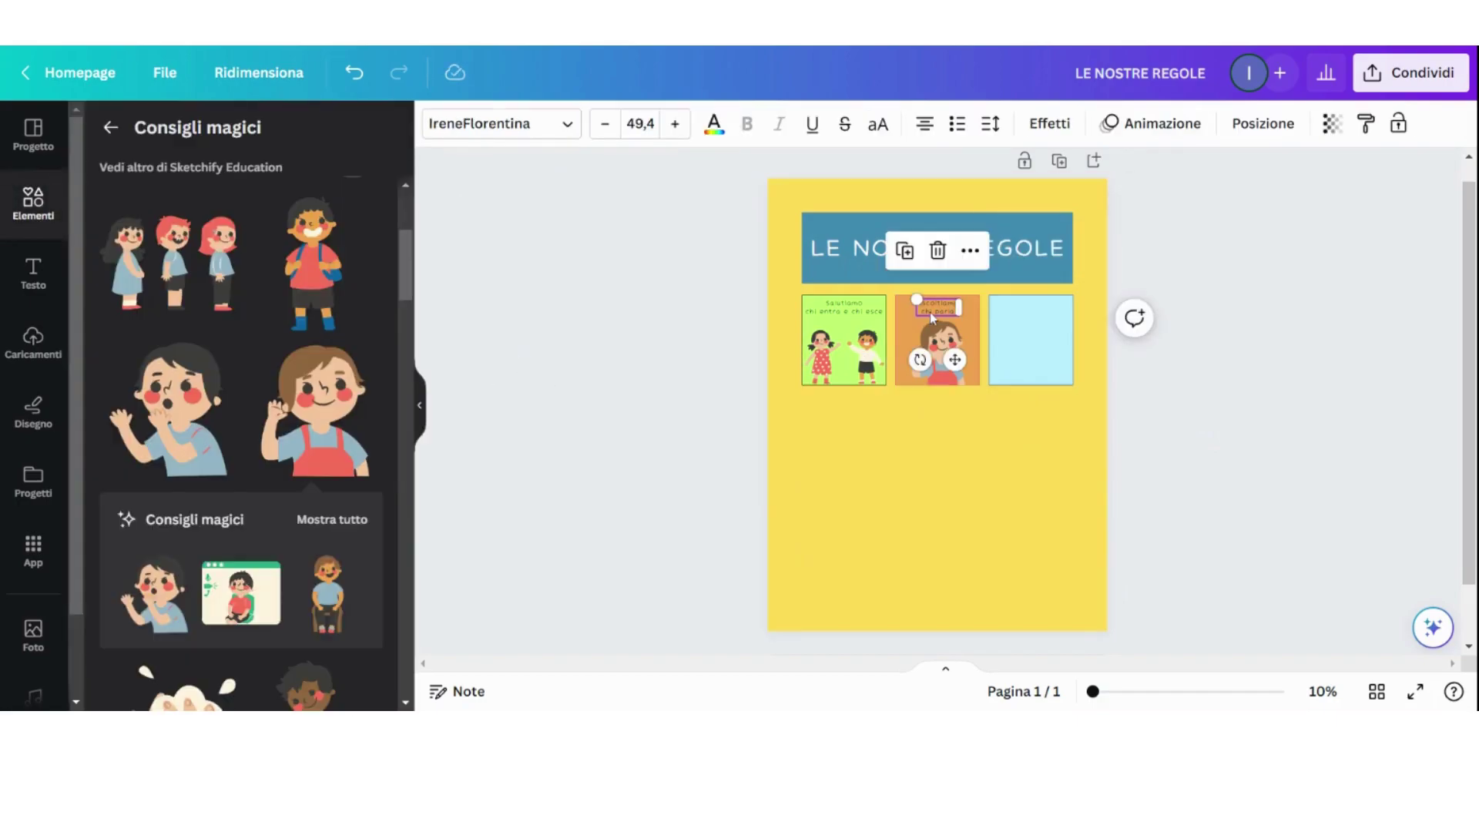
click(964, 508)
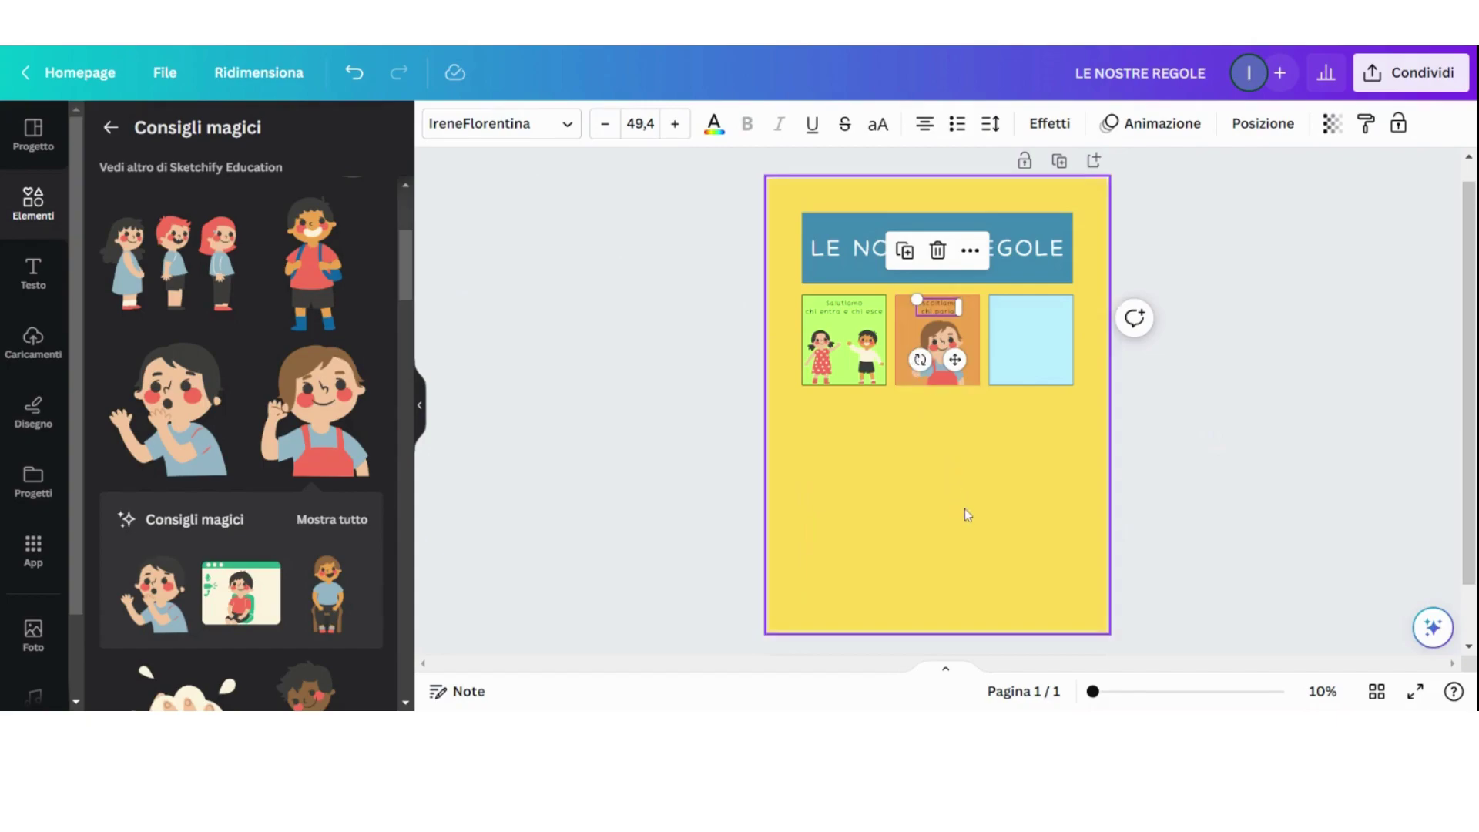
key(Tab)
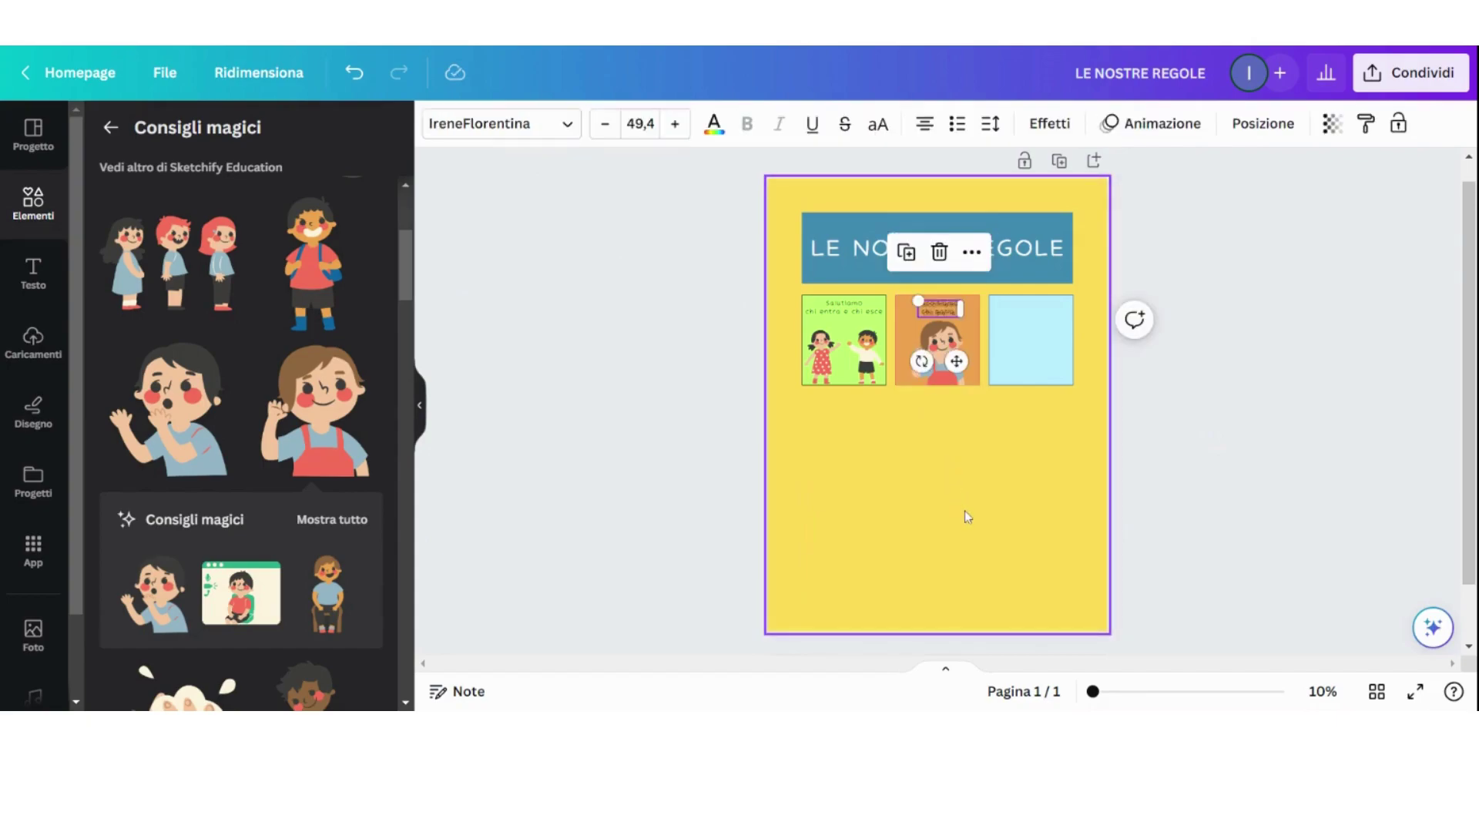
drag(959, 362, 1054, 362)
- Look through the related illustrations for a picture for the third box, and return to the graphics search for "salutare"
scroll(306, 299, down, 3)
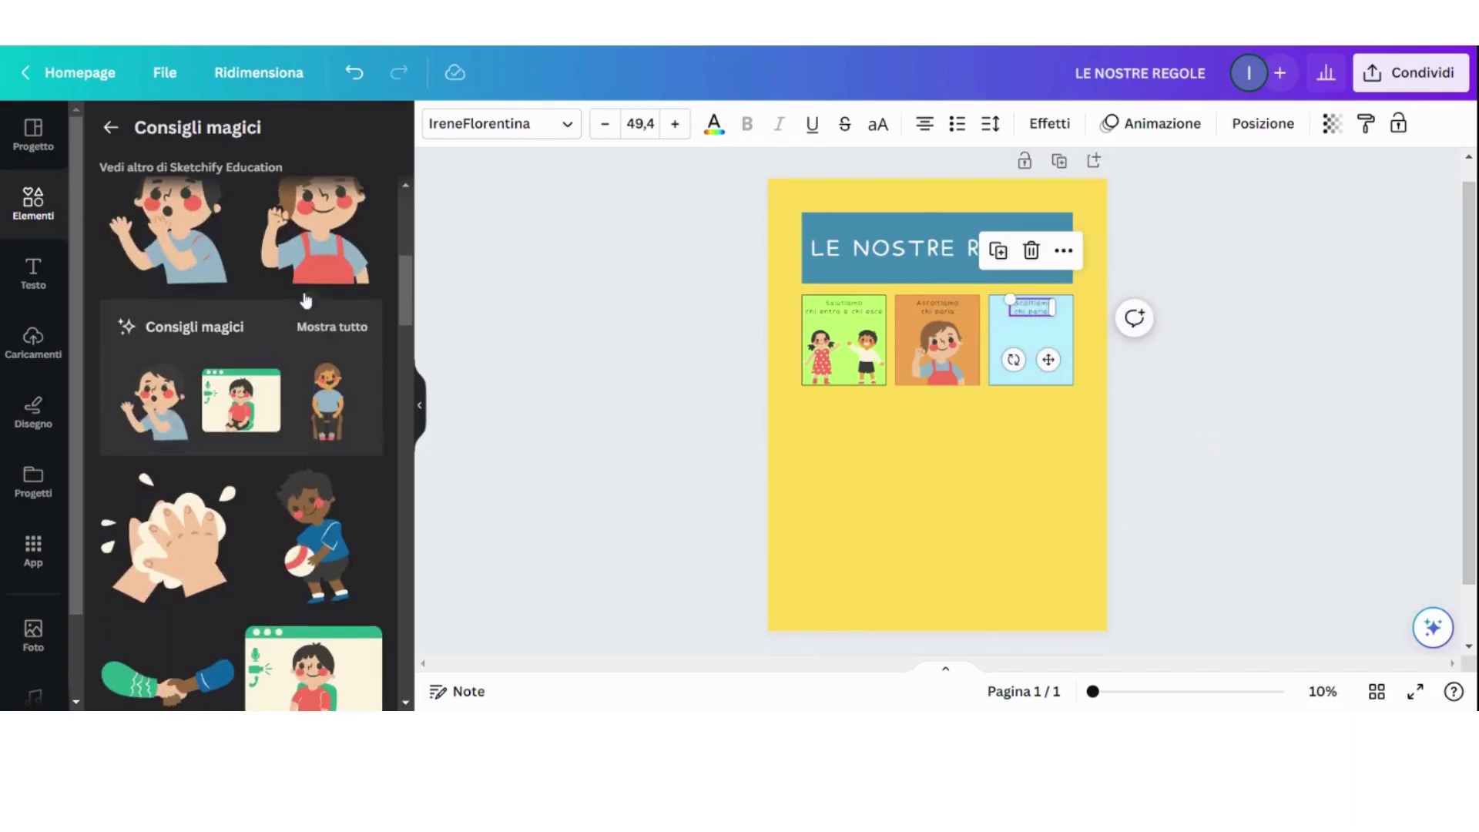
scroll(306, 299, down, 5)
scroll(307, 436, up, 8)
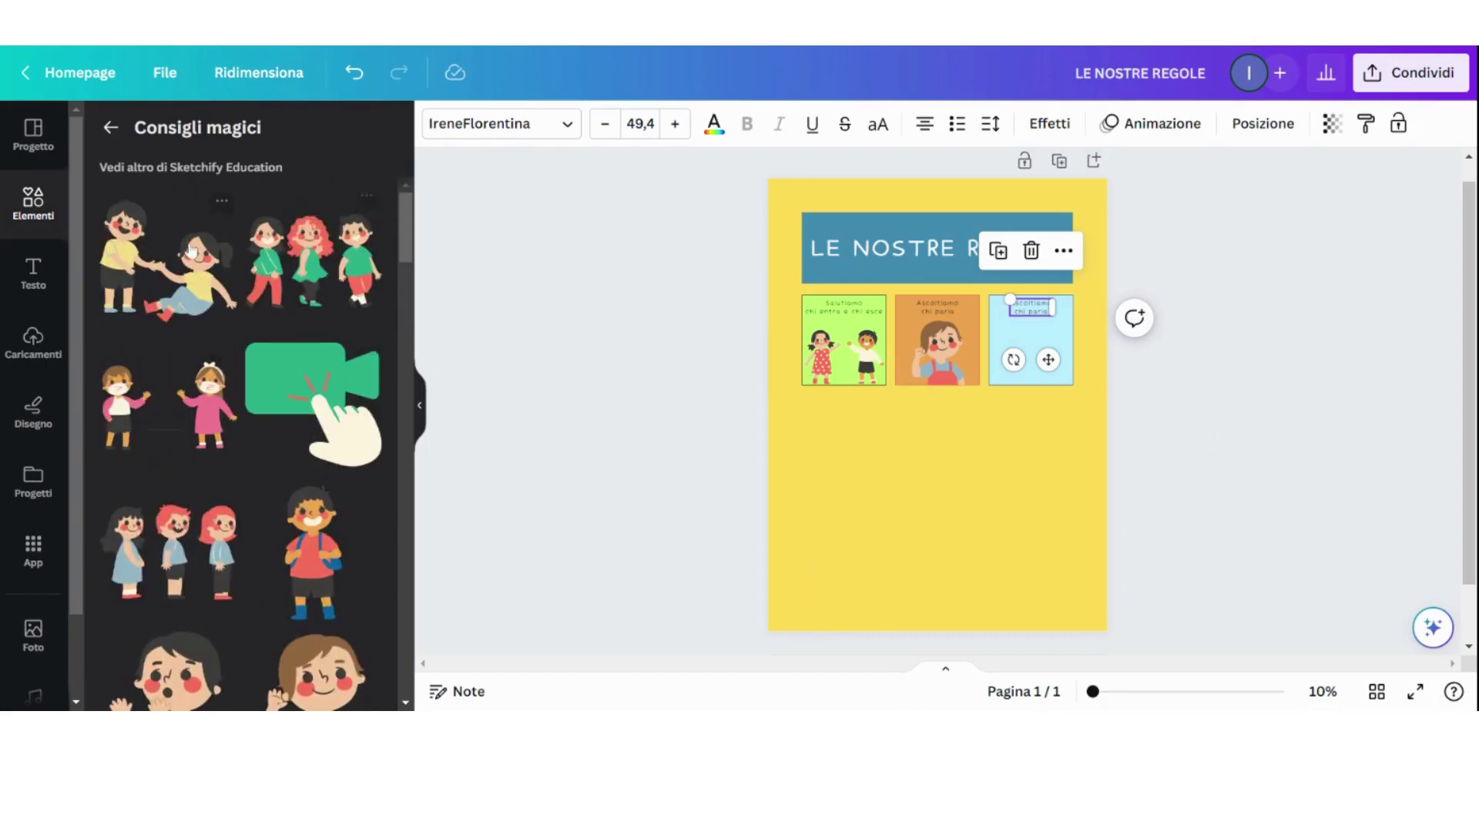
click(112, 128)
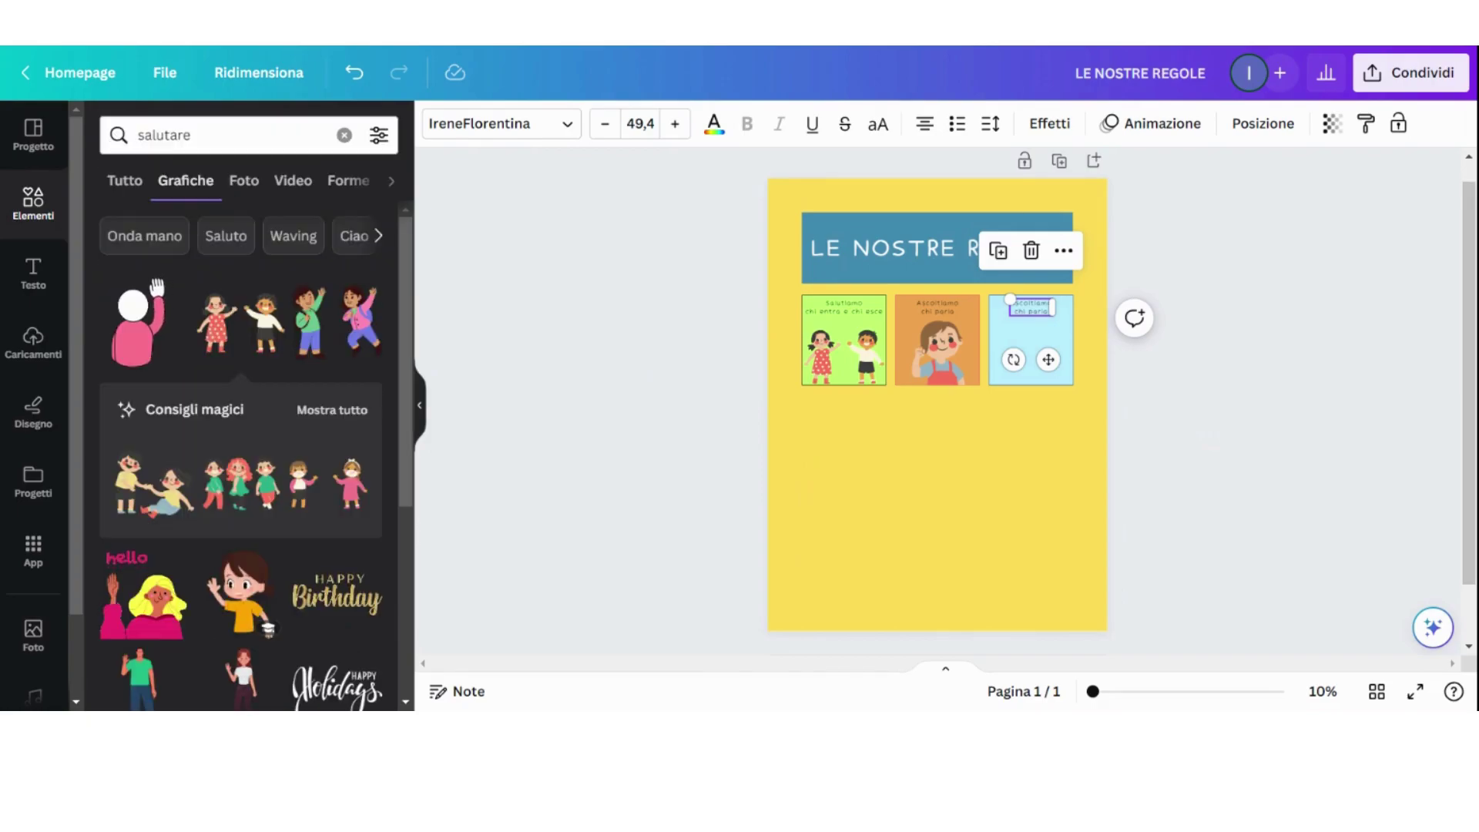
click(162, 134)
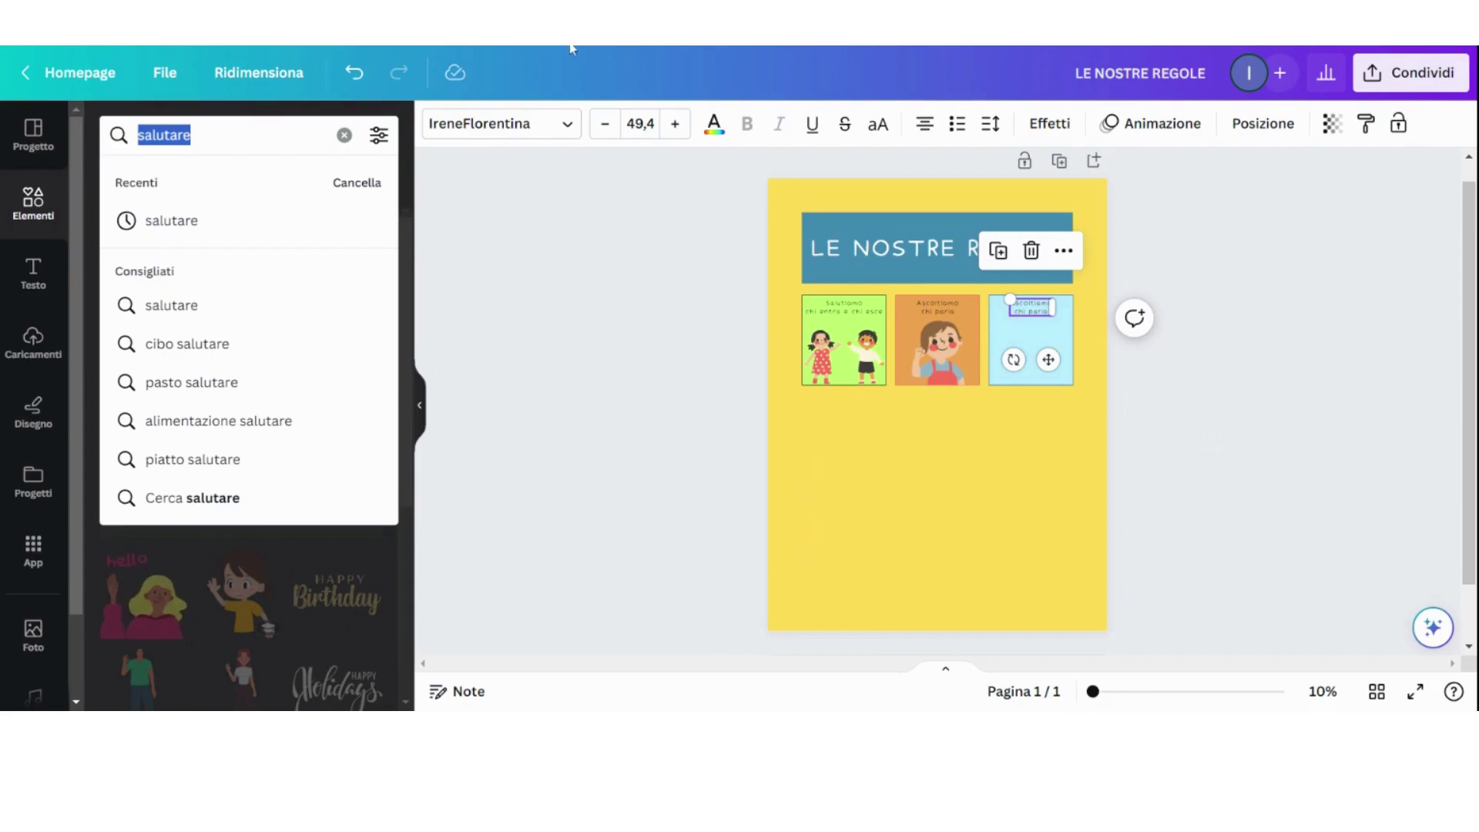
key(Return)
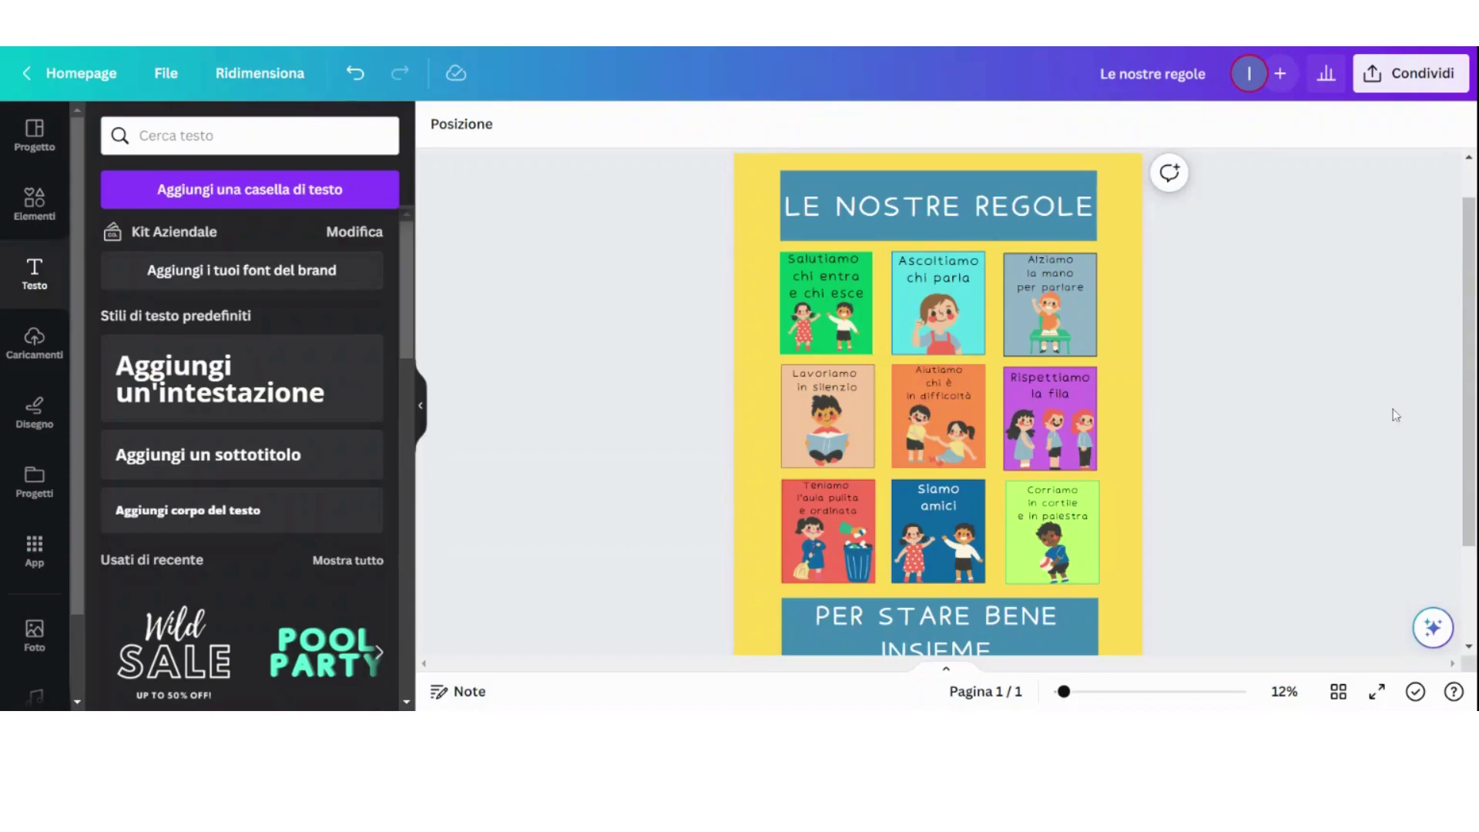
- Download the finished poster as a PNG file and close the download confirmation
click(1405, 86)
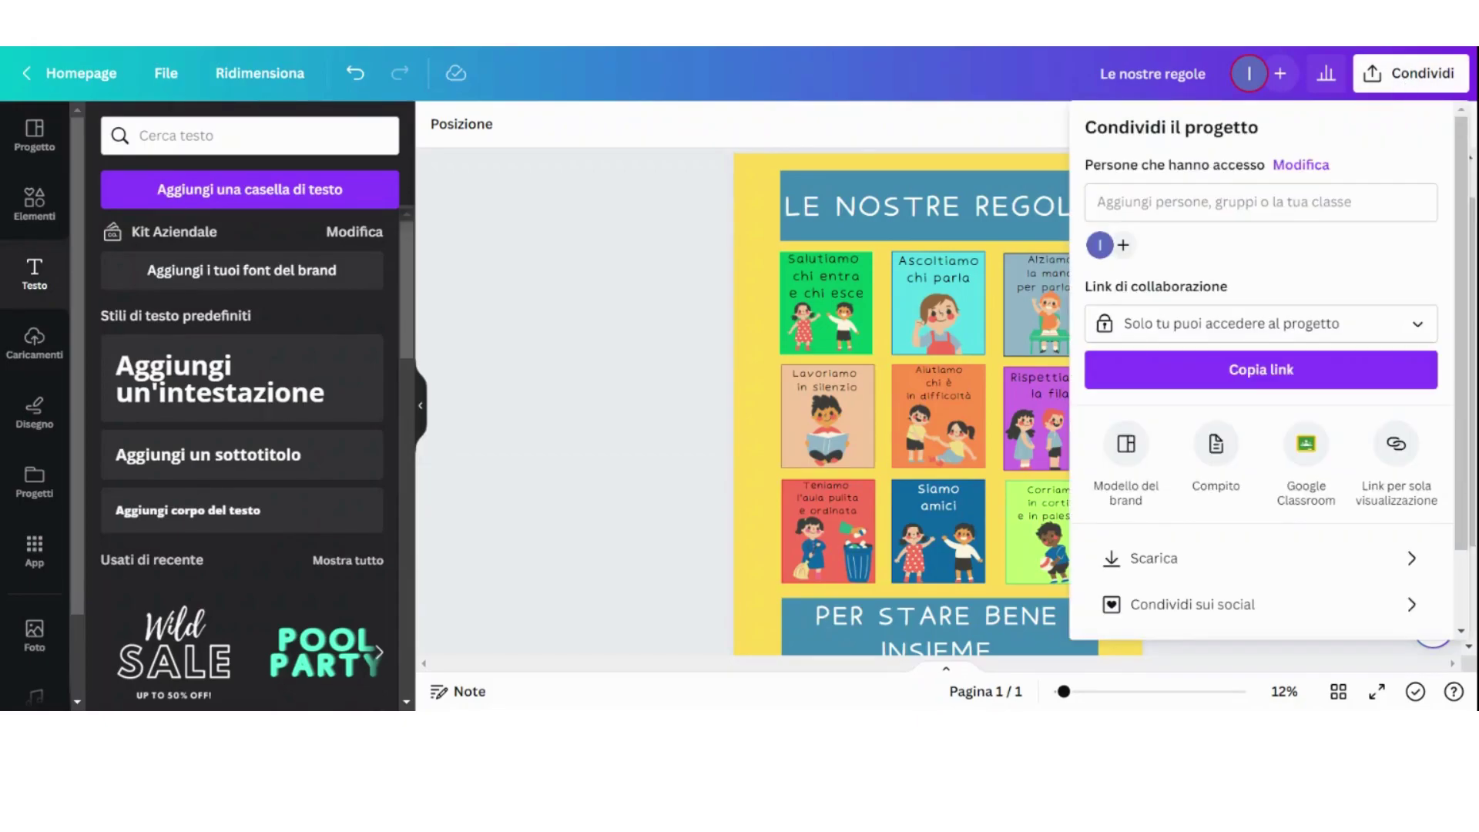
click(1184, 558)
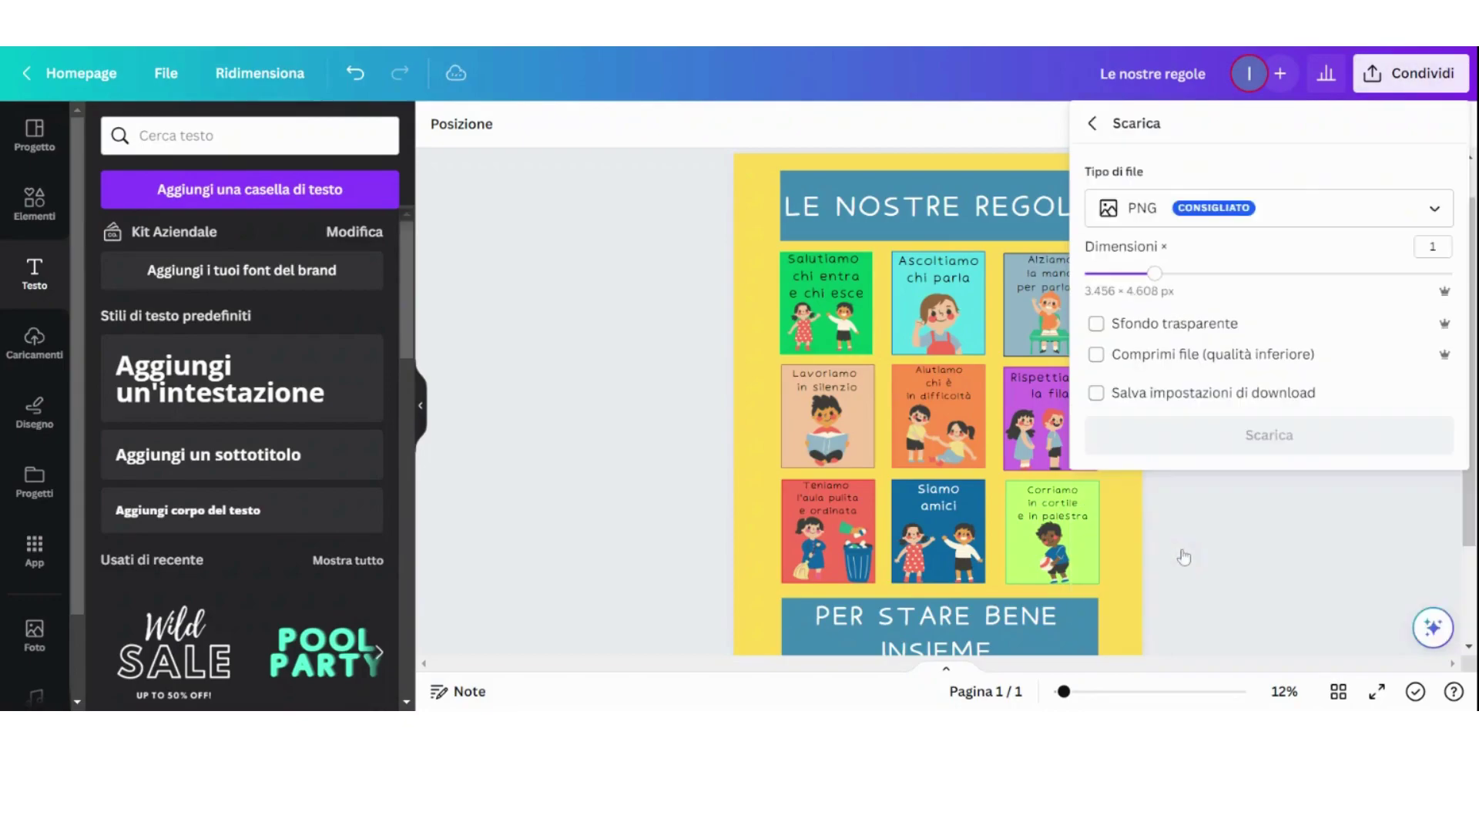
click(1281, 221)
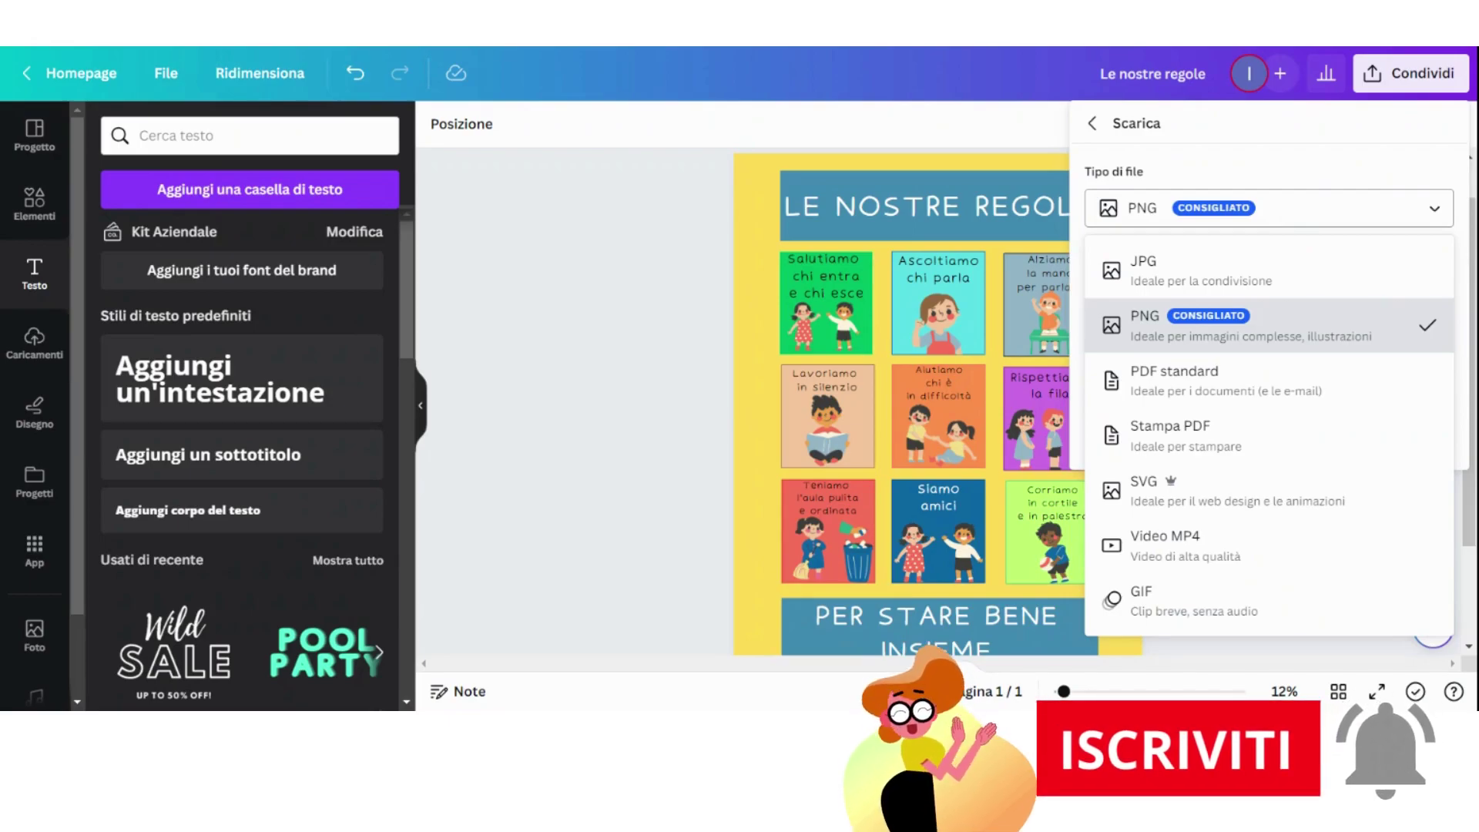
click(1233, 329)
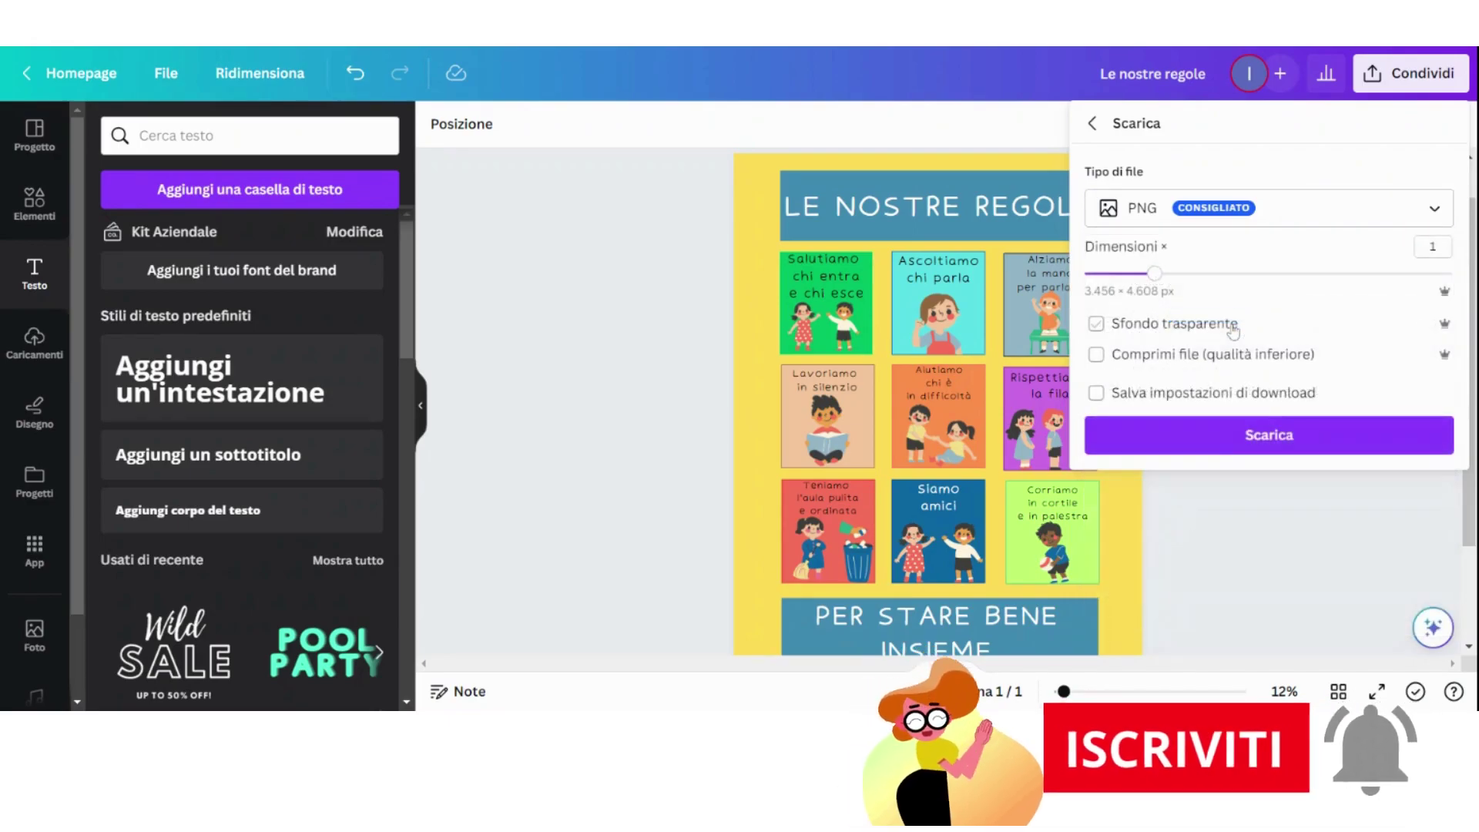
click(1229, 436)
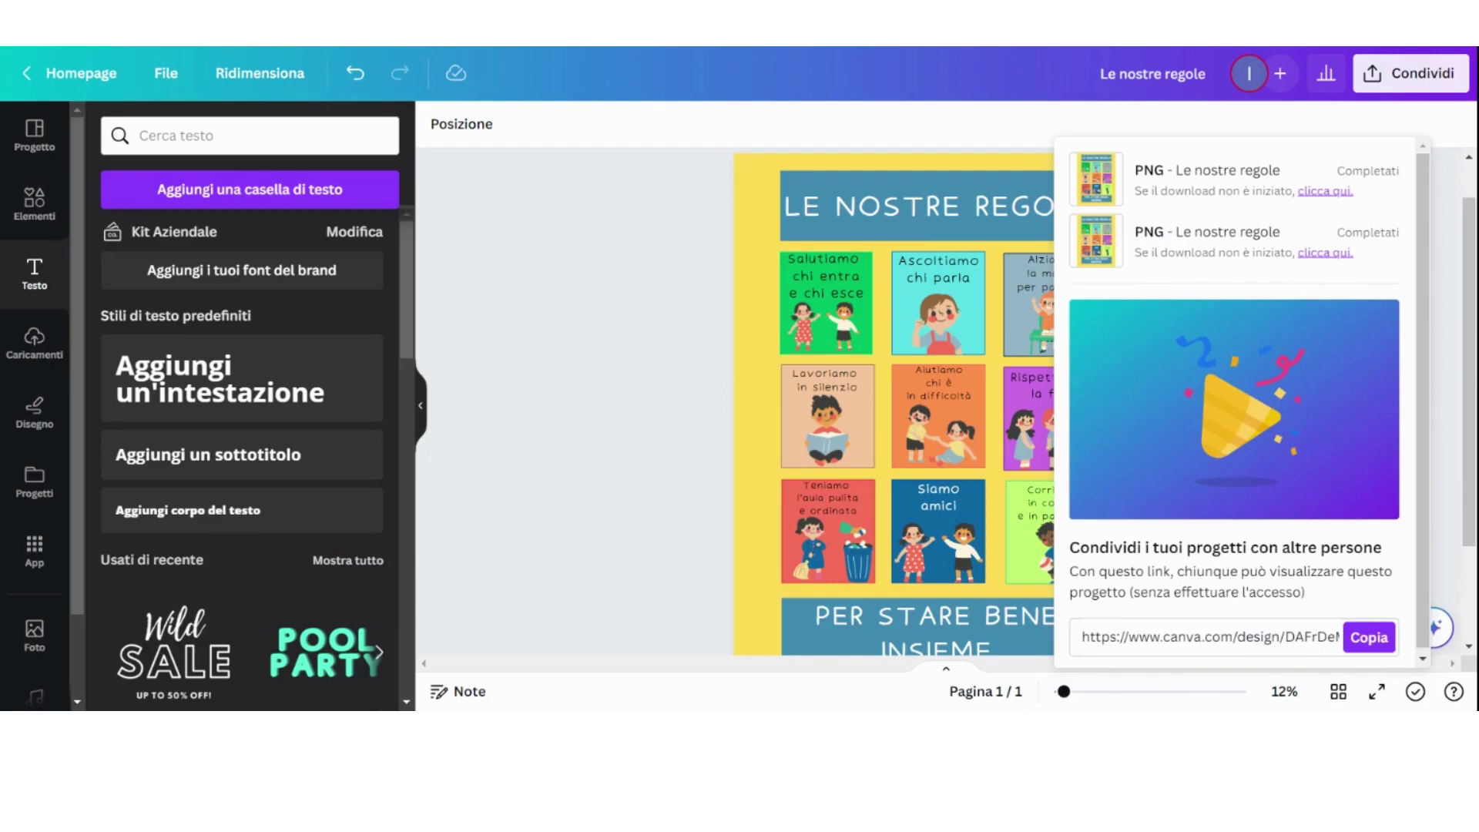
click(655, 312)
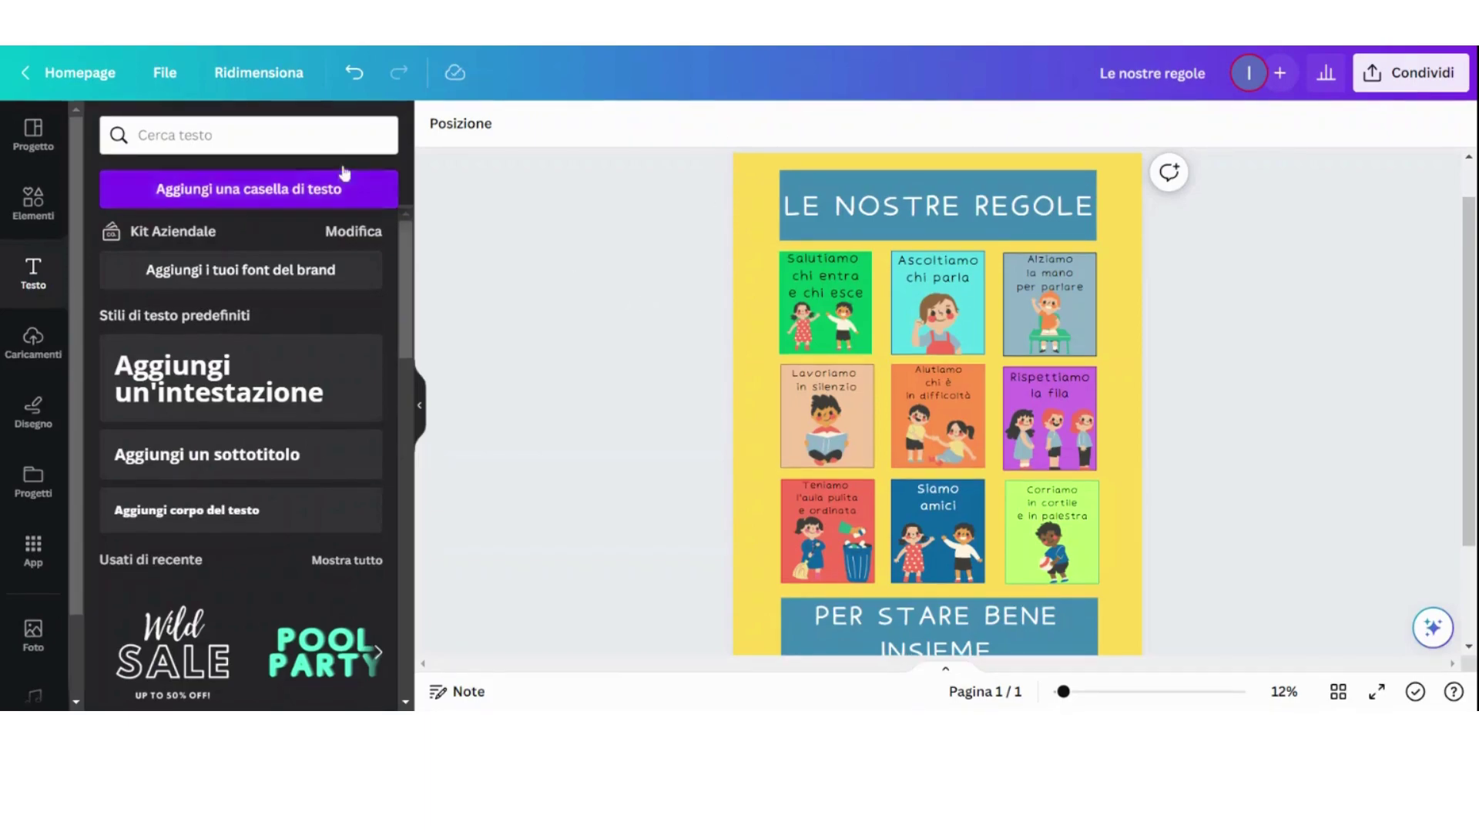
- Make a copy of the poster resized to the Sfondo per desktop format
click(250, 84)
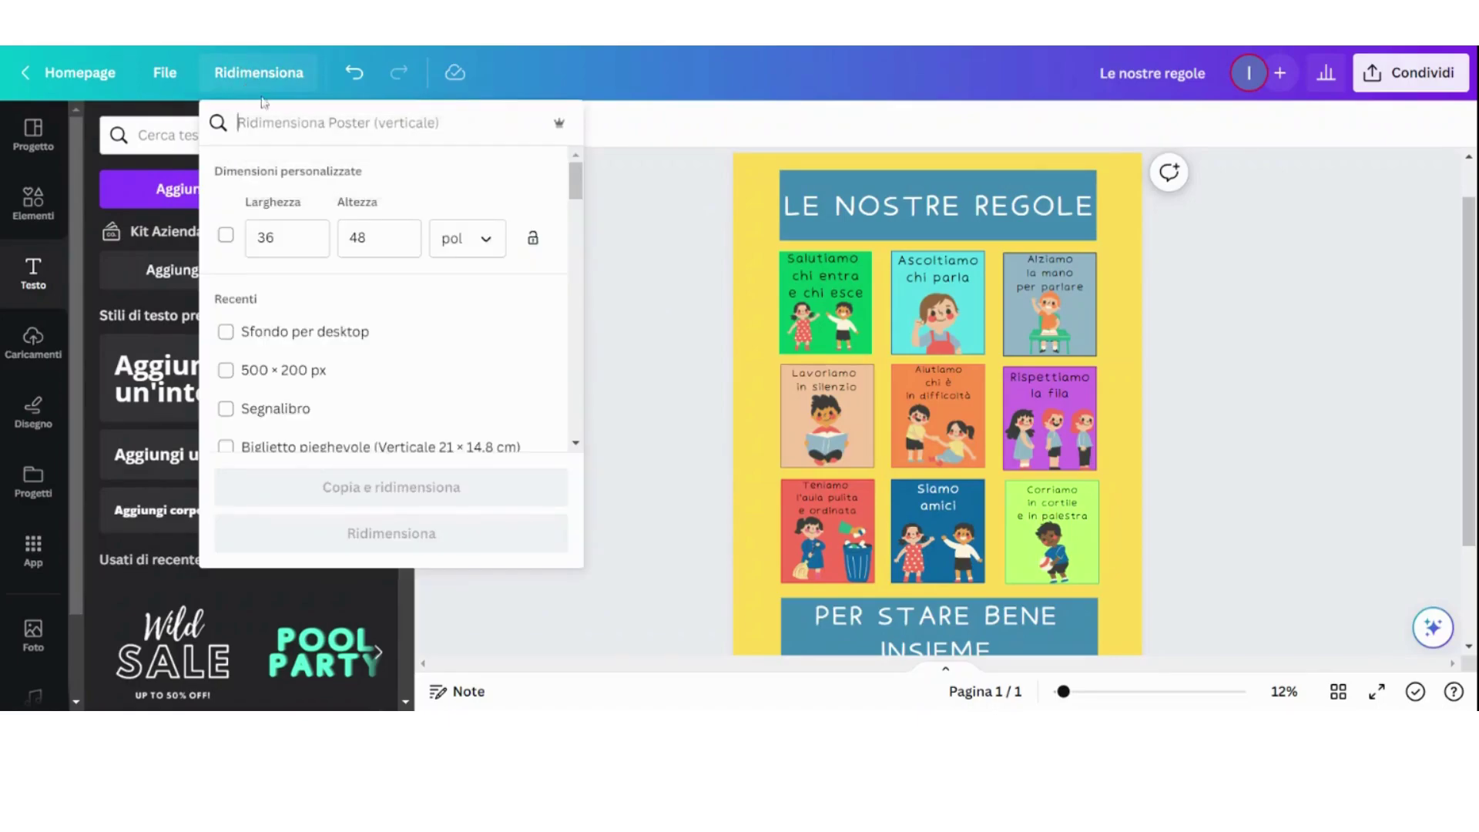
scroll(299, 315, down, 5)
scroll(300, 319, down, 6)
scroll(300, 320, down, 4)
scroll(300, 378, up, 15)
click(227, 334)
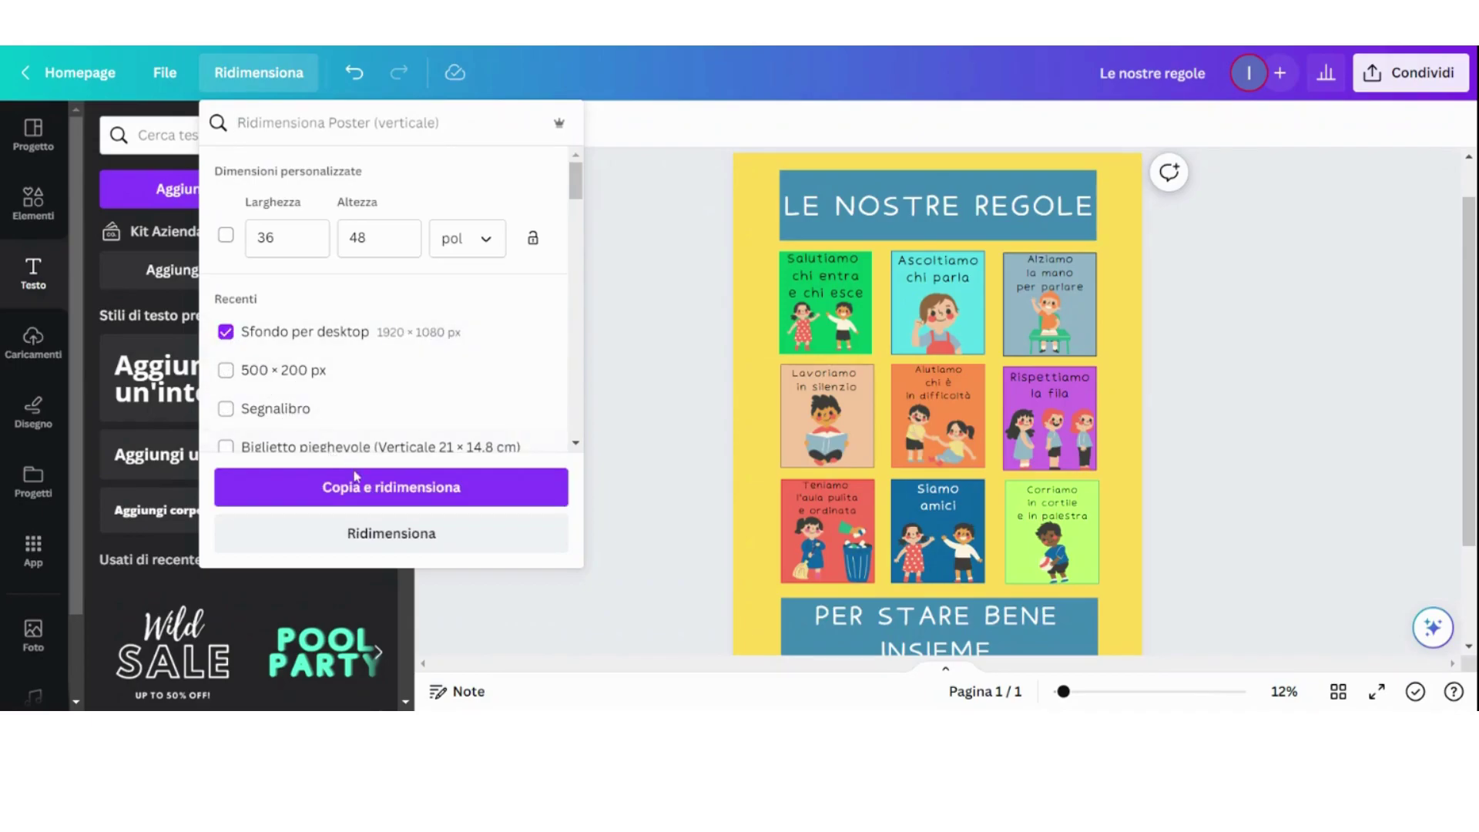
click(392, 487)
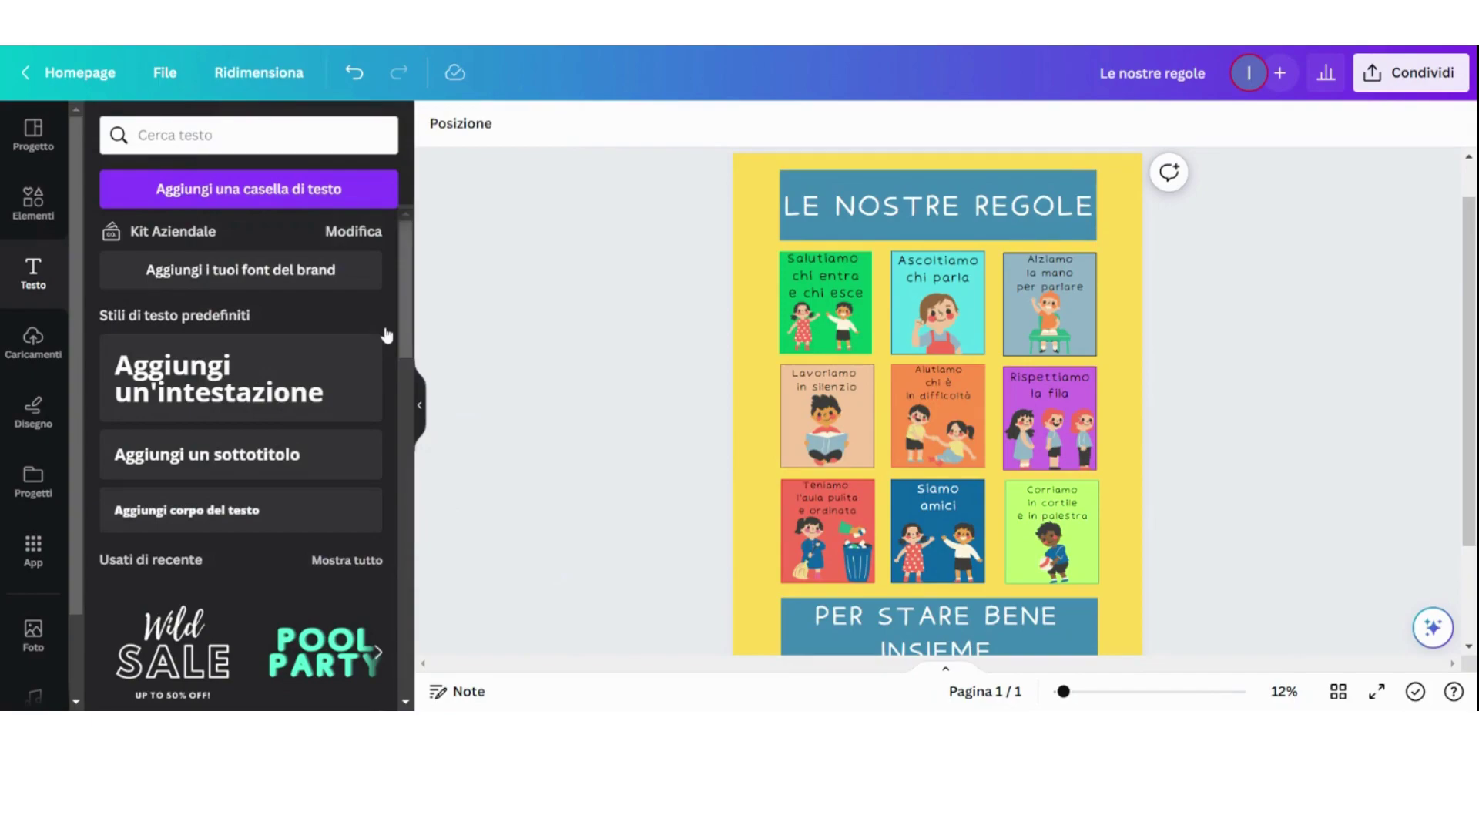